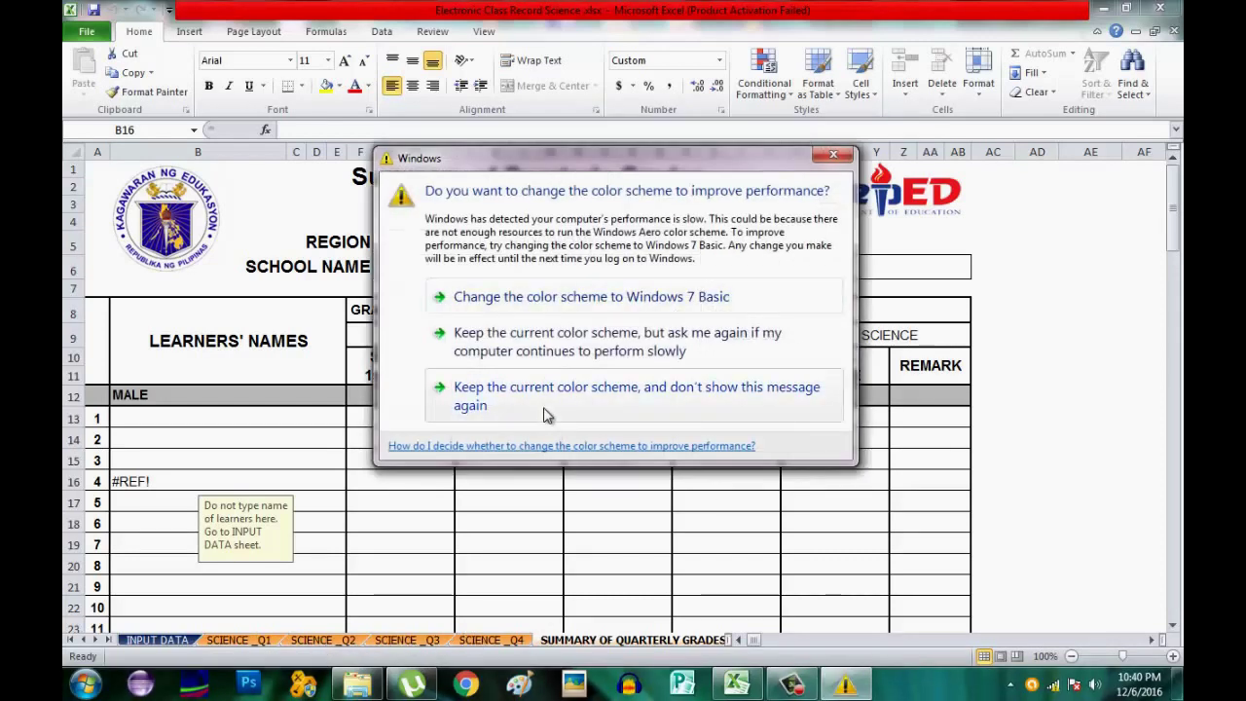
Keep the current Windows colour scheme and never show the colour-scheme warning again.
click(543, 414)
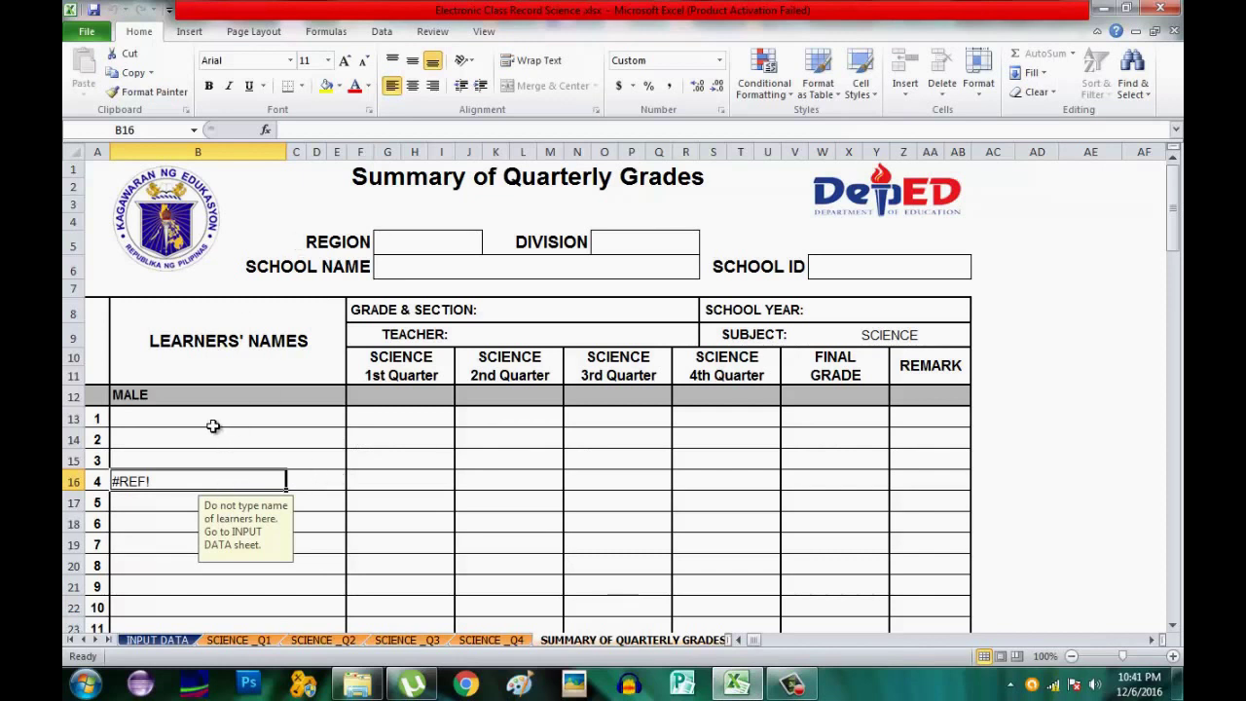
On INPUT DATA, enter Region VIII, Division Catbalogan City and School Name Samar National School.
click(150, 638)
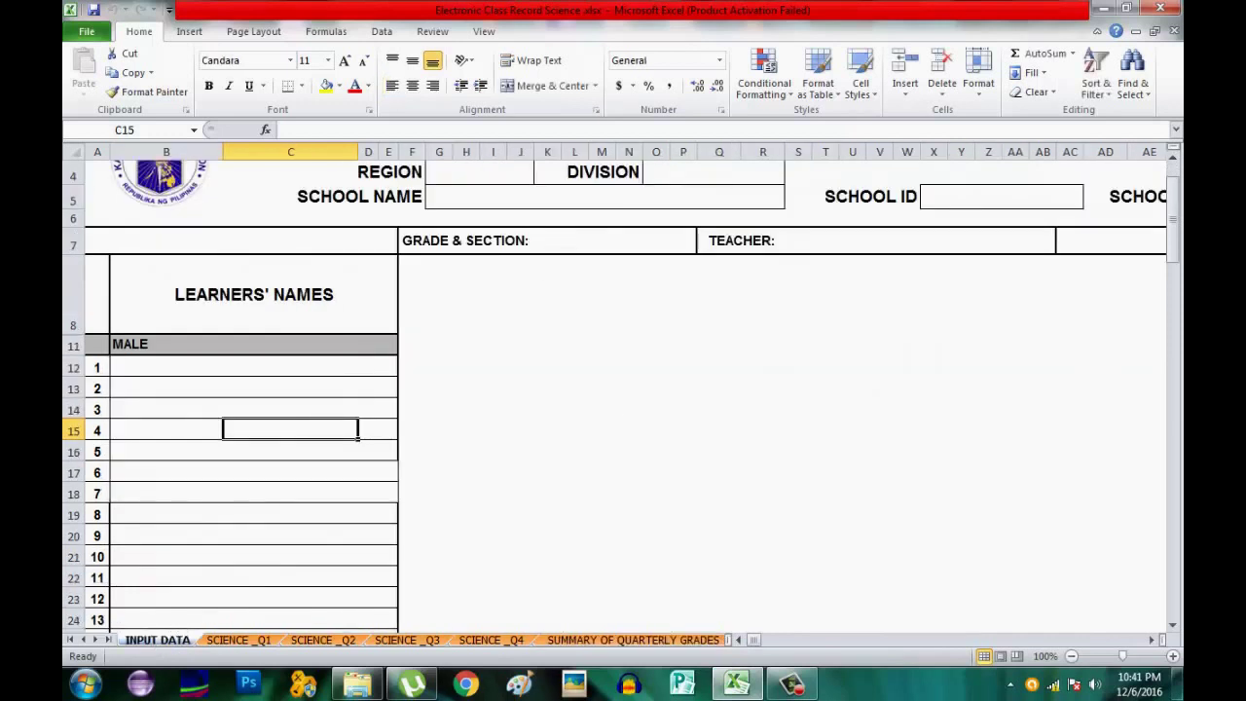
drag(1175, 244, 1175, 185)
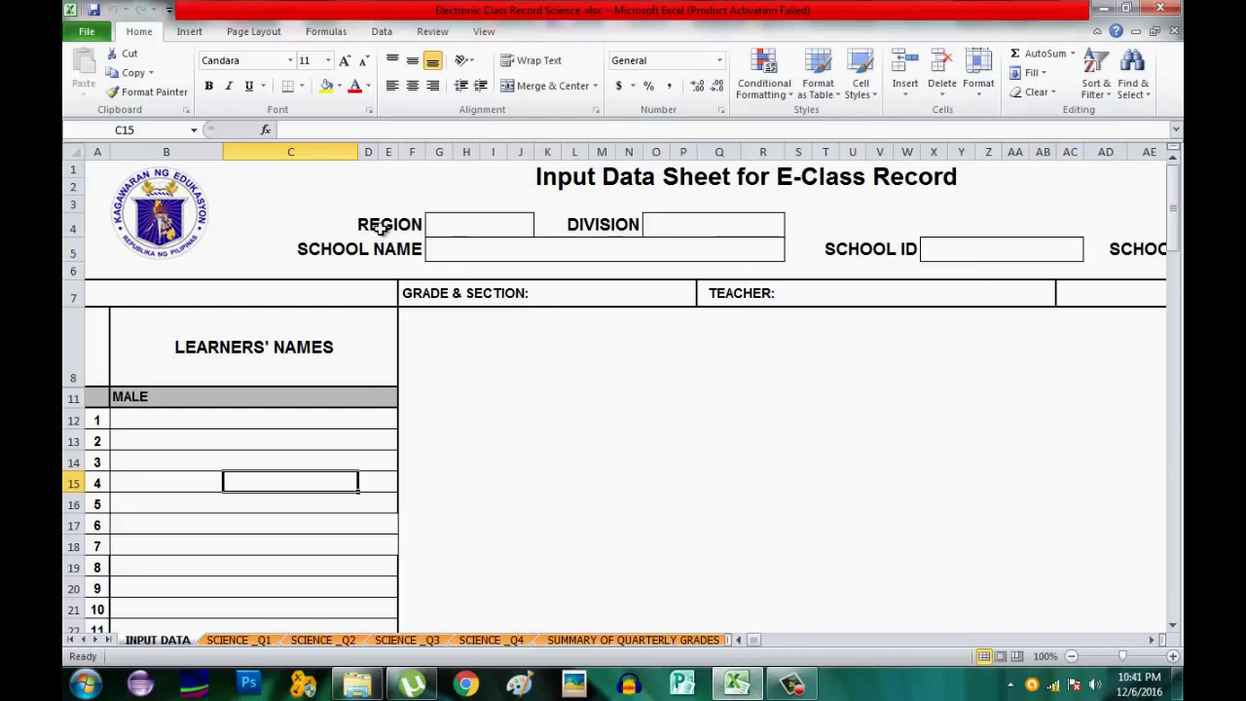
click(476, 223)
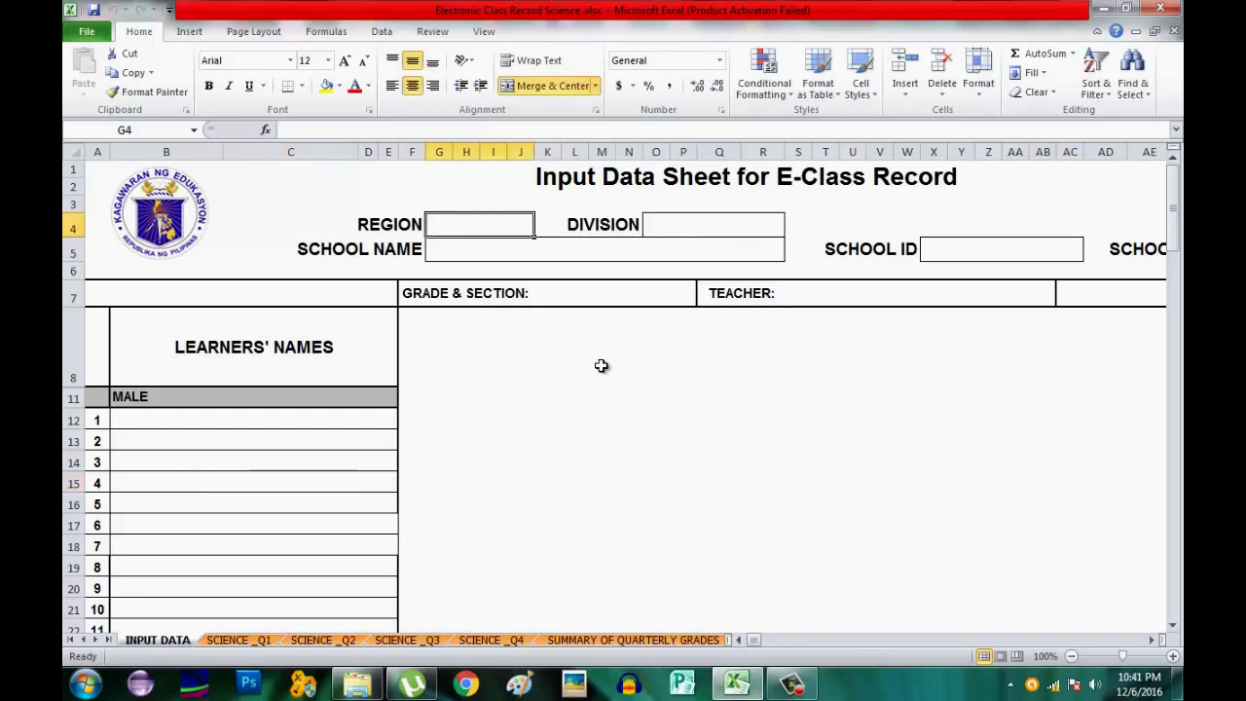
text(VII)
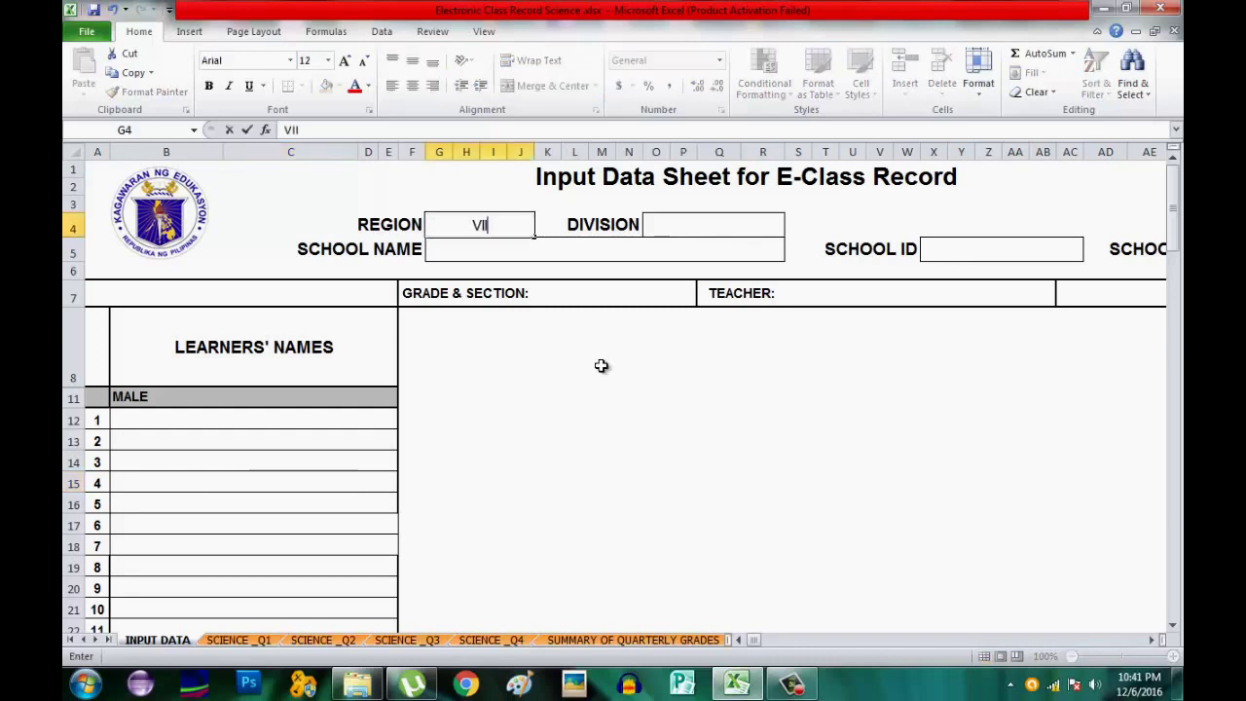
text(I)
click(701, 228)
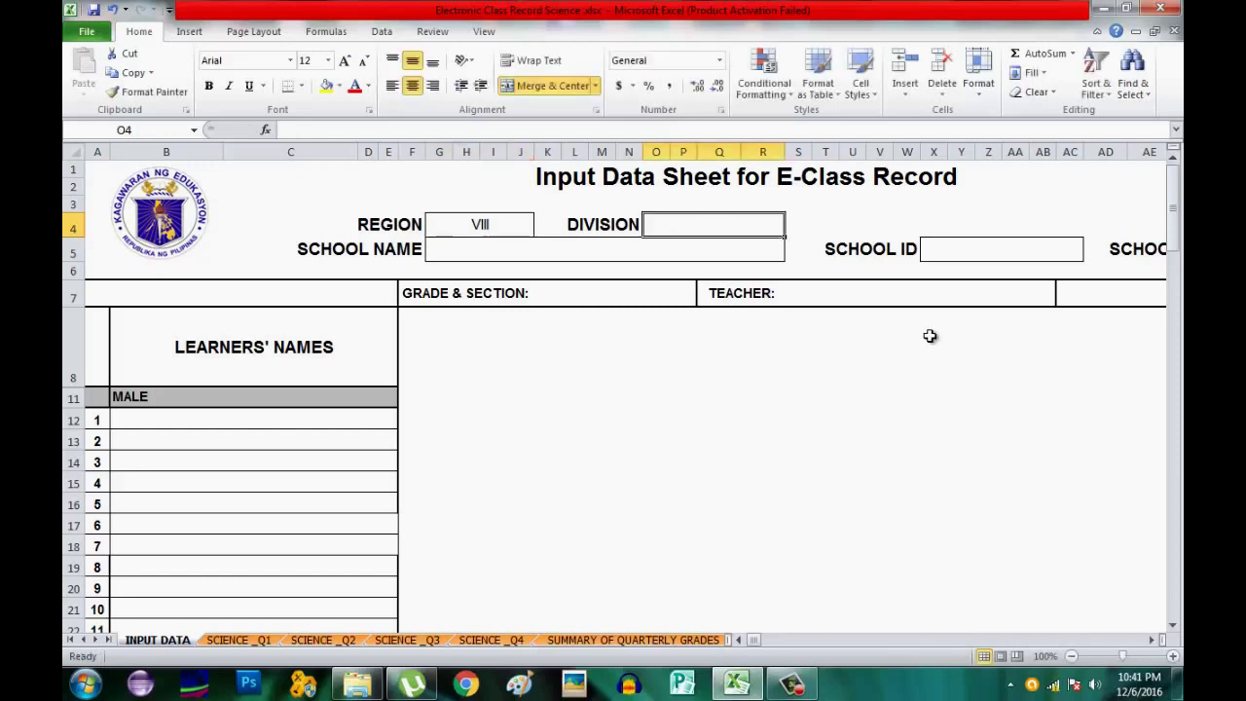
text(Ca)
text(b)
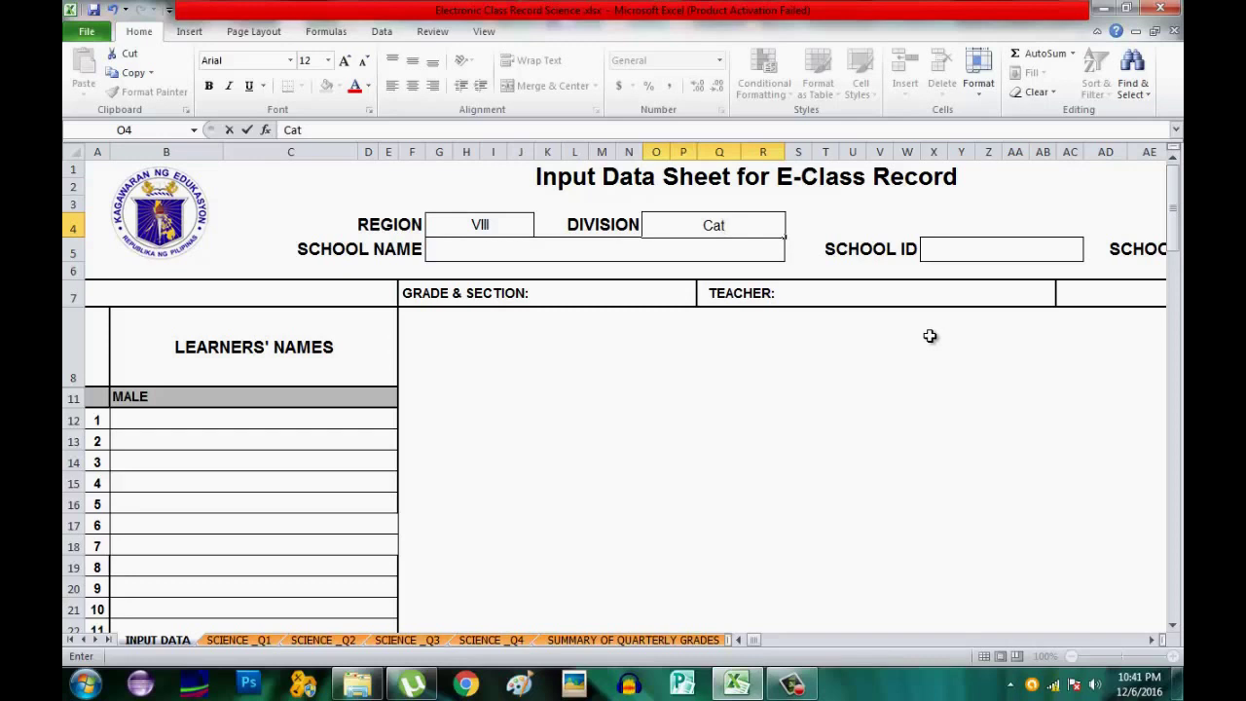
text(balogan City)
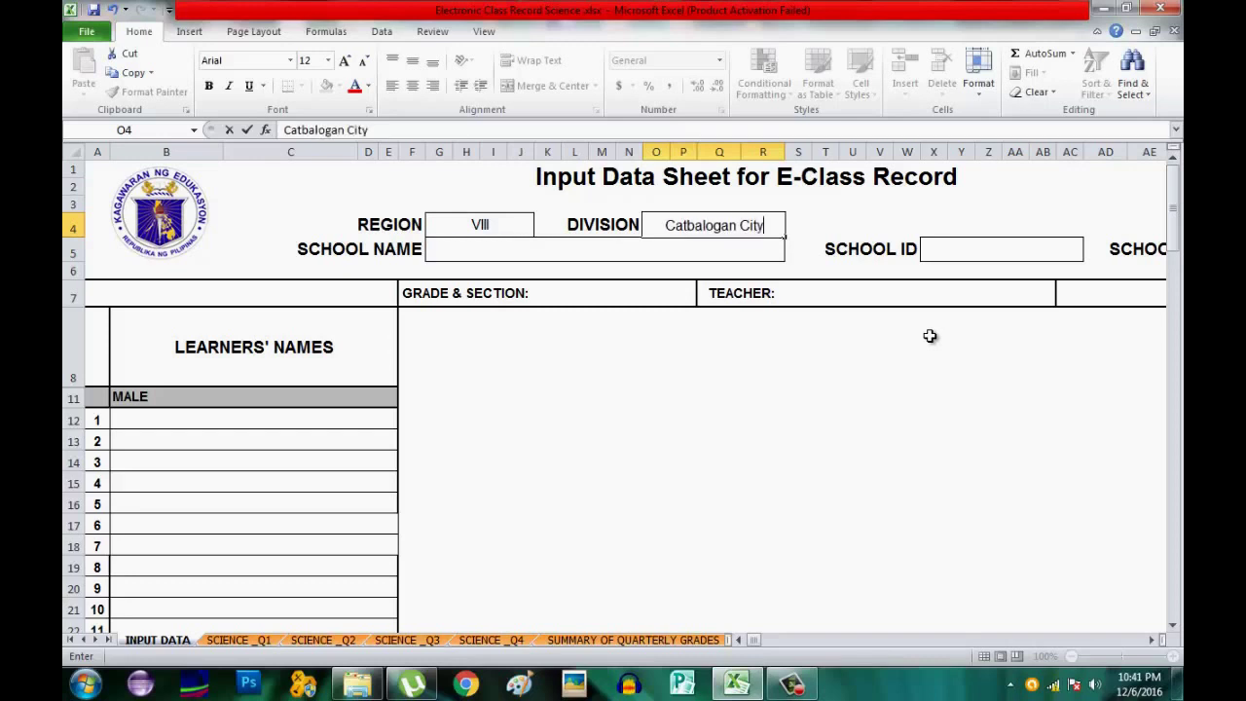
click(510, 253)
text(Sa)
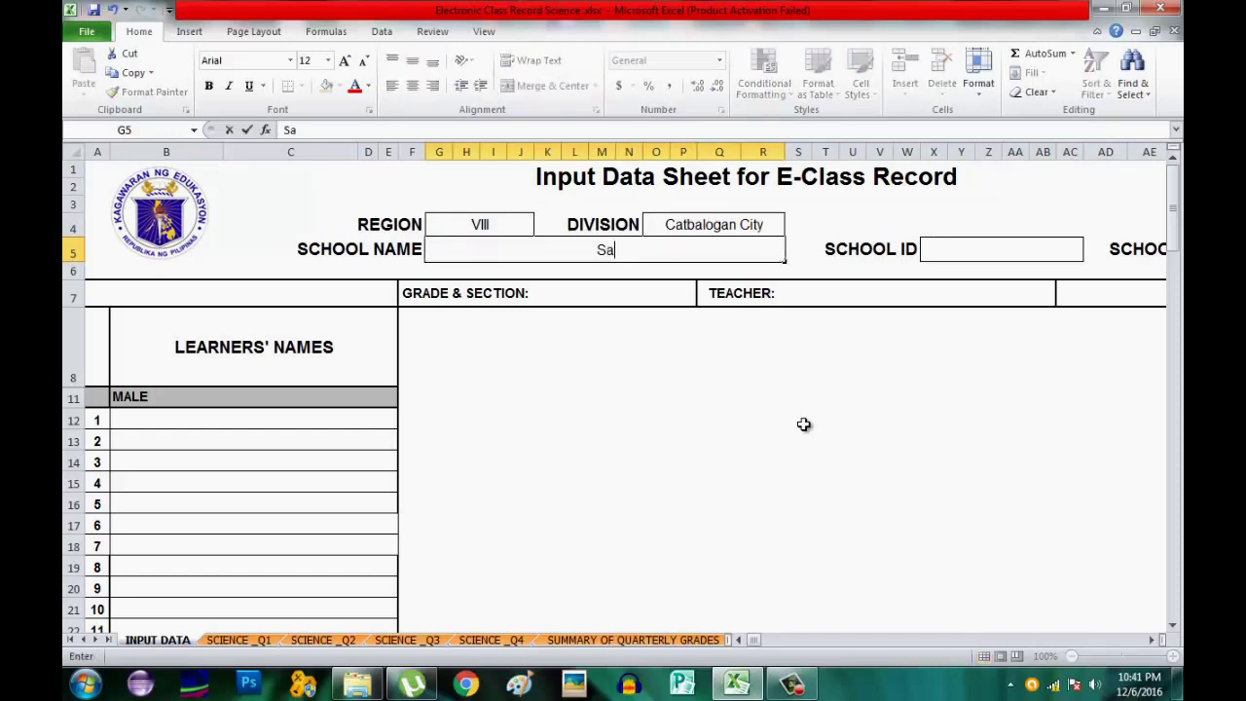
text(mar Nat)
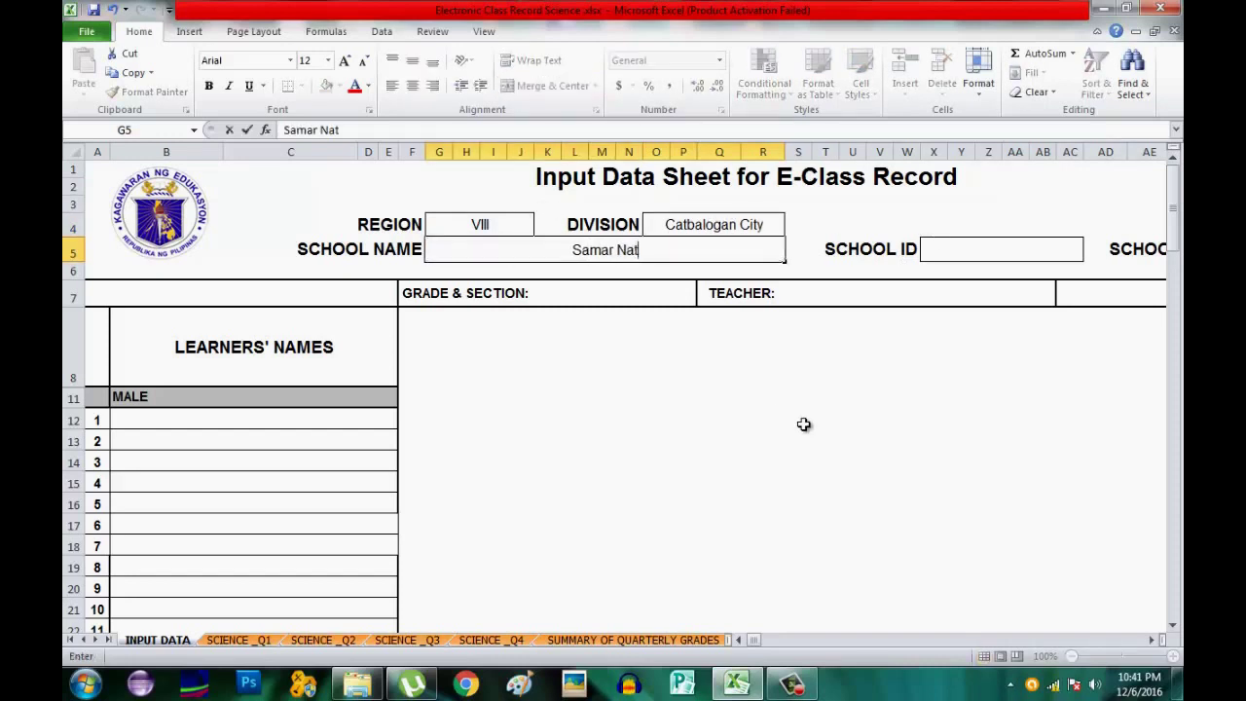
text(ional S)
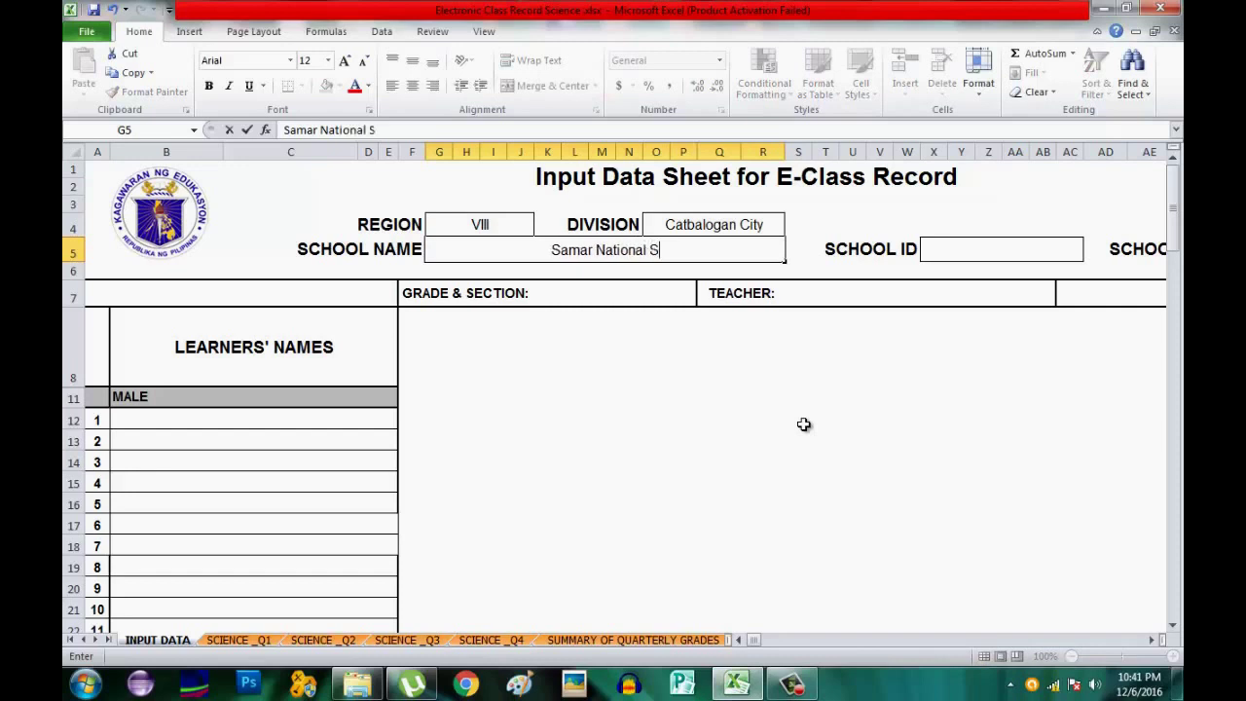
text(chool)
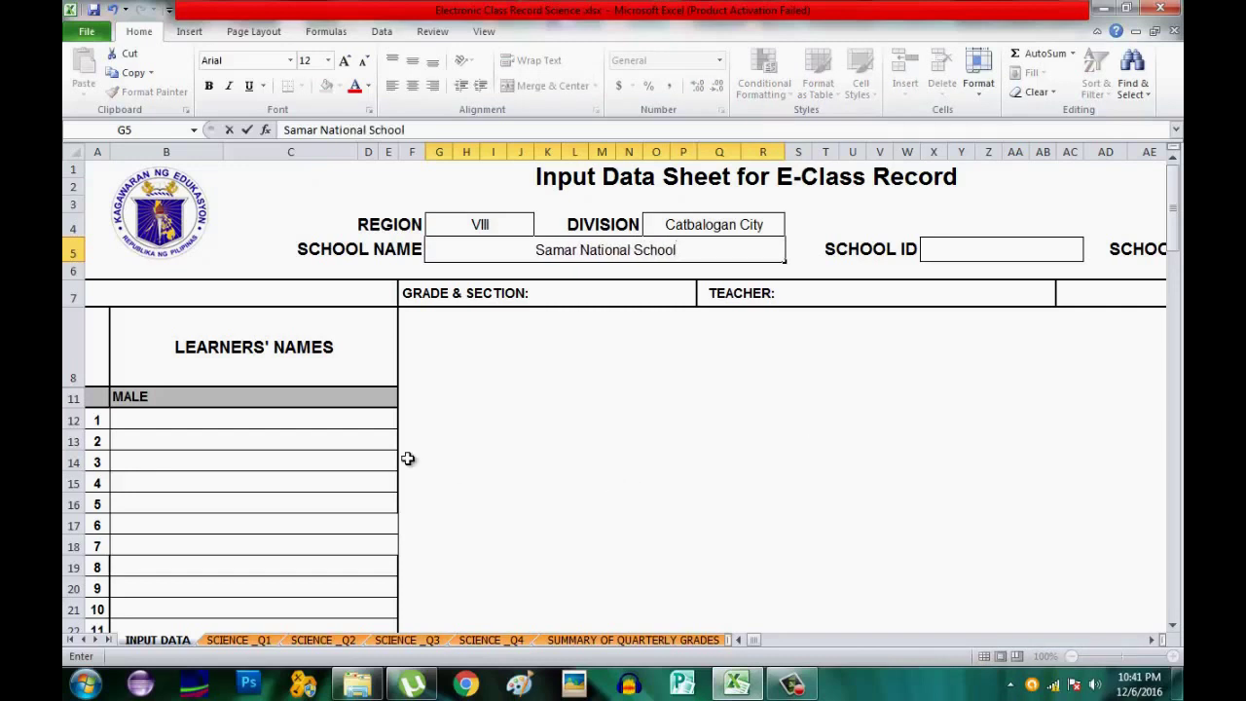
Type the first and second male learners' names into cells B12 and B13.
click(165, 420)
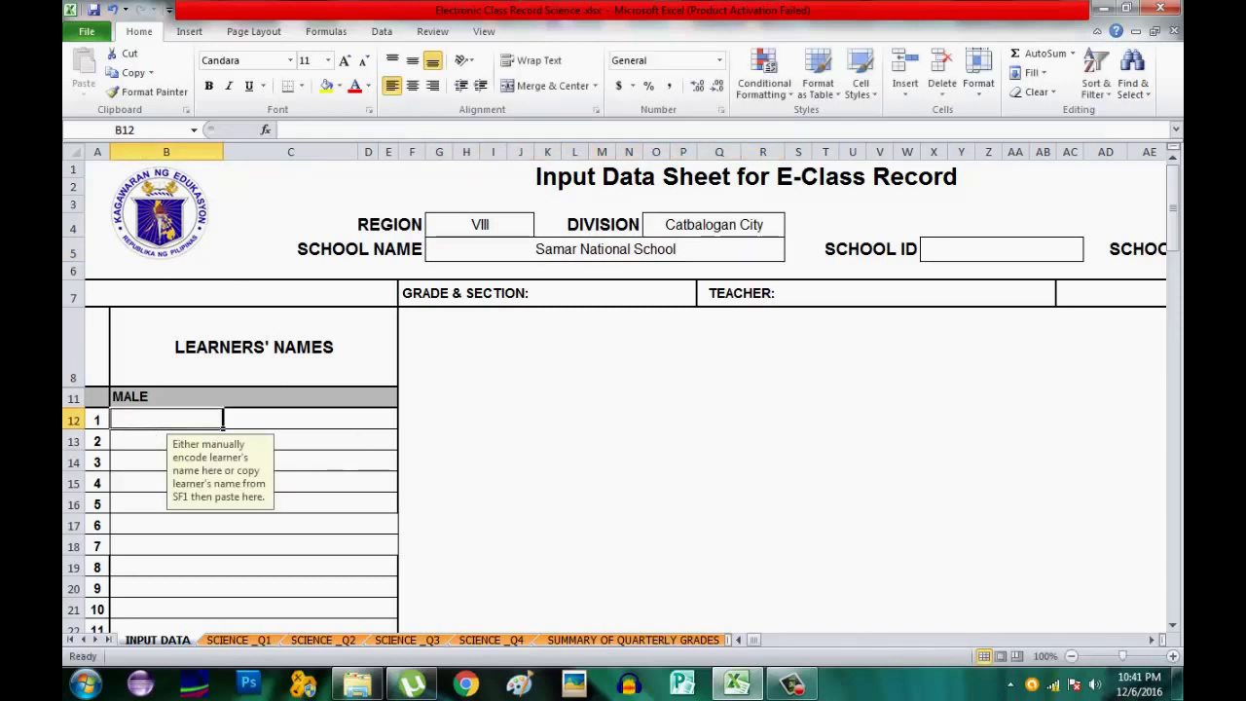
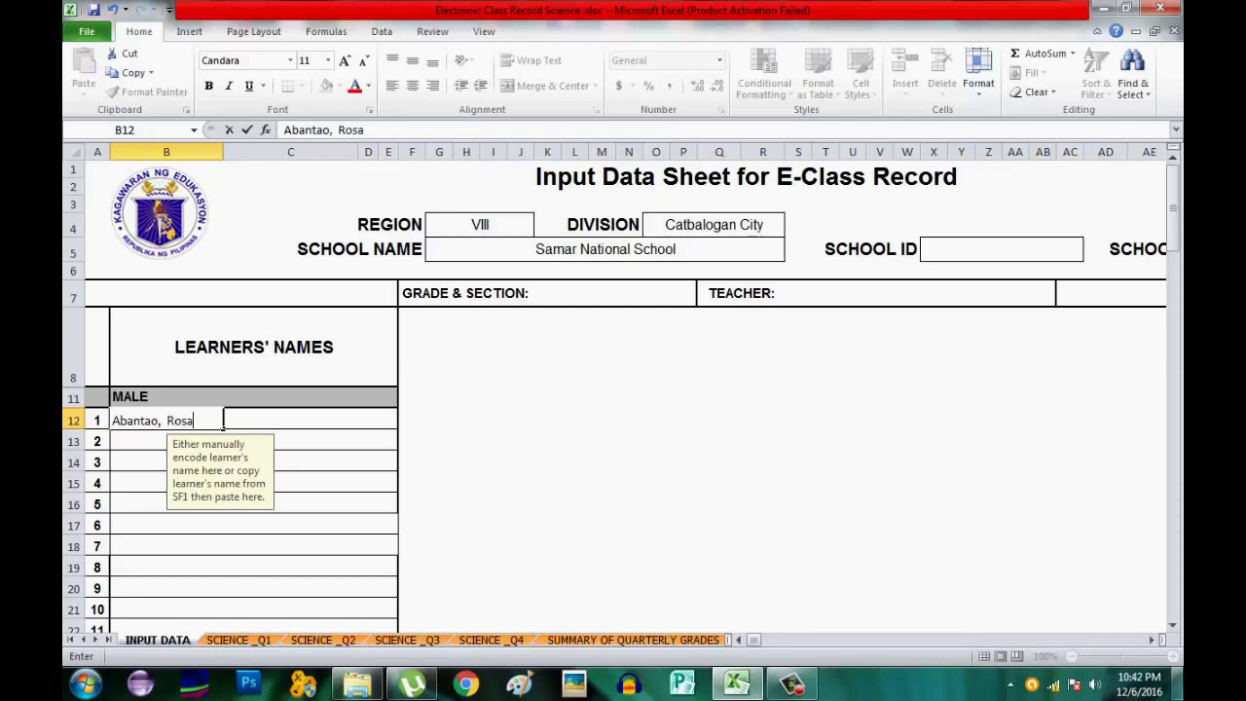
key(Return)
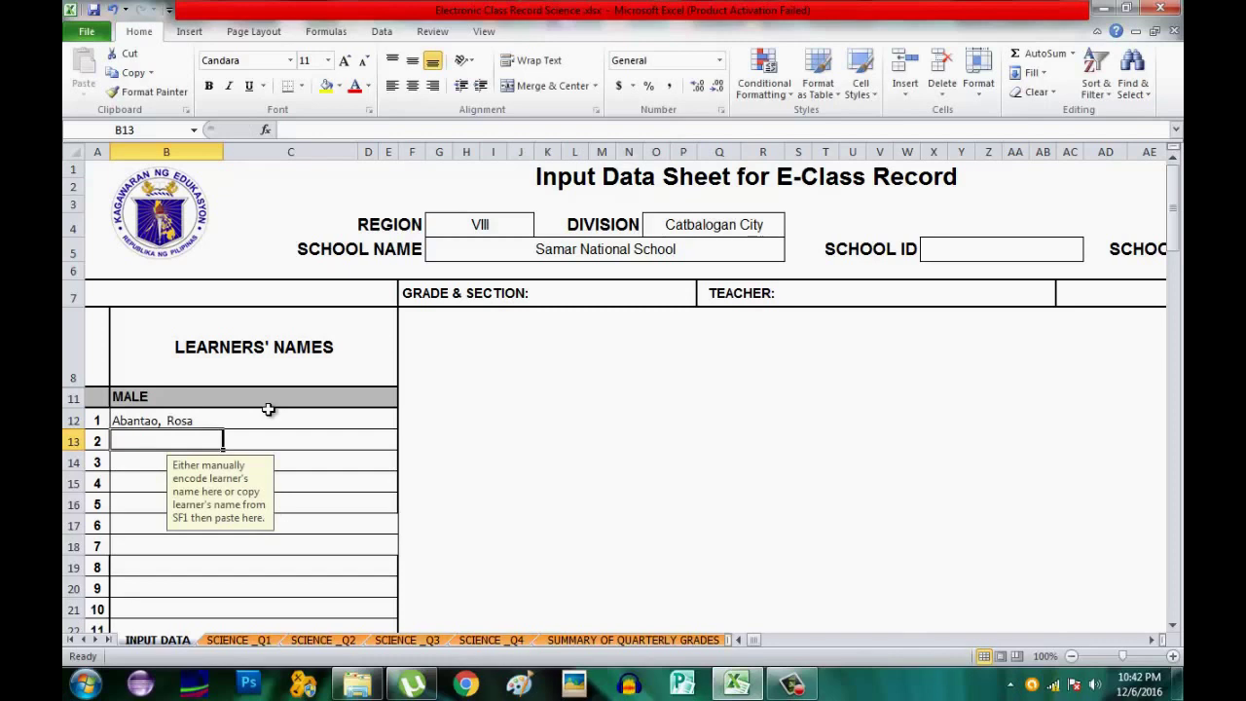
text(Ab)
text(ana)
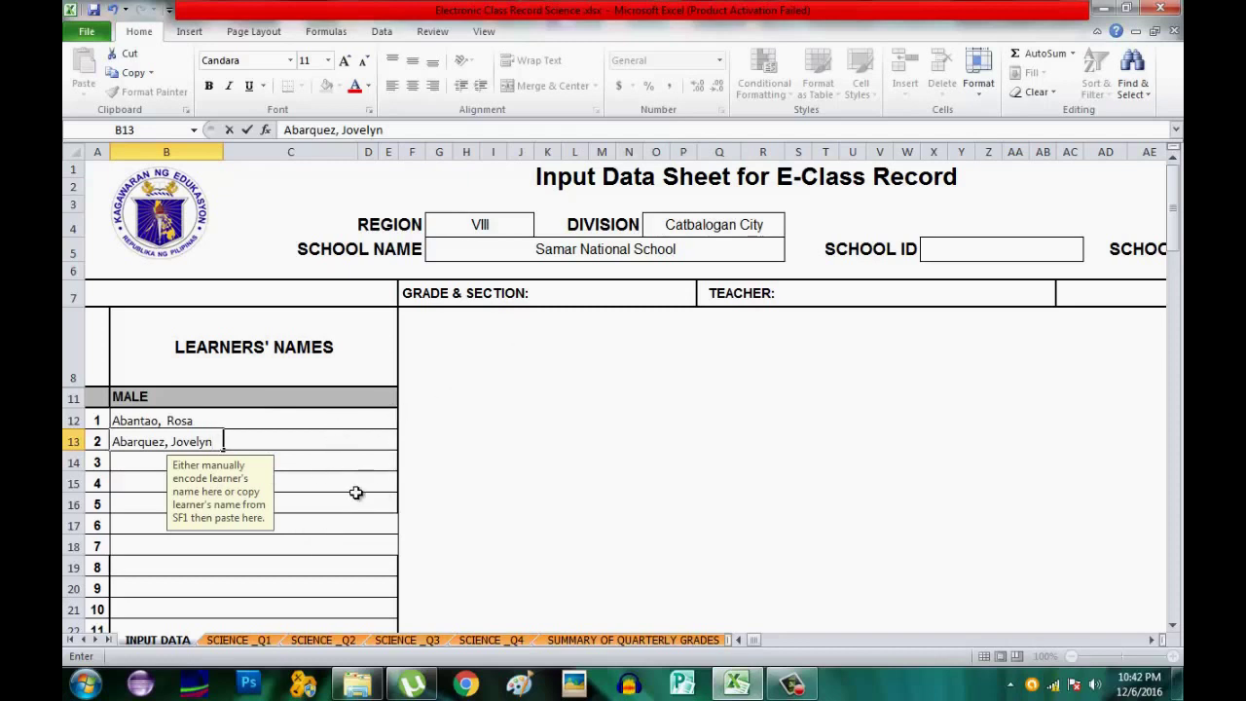
click(346, 449)
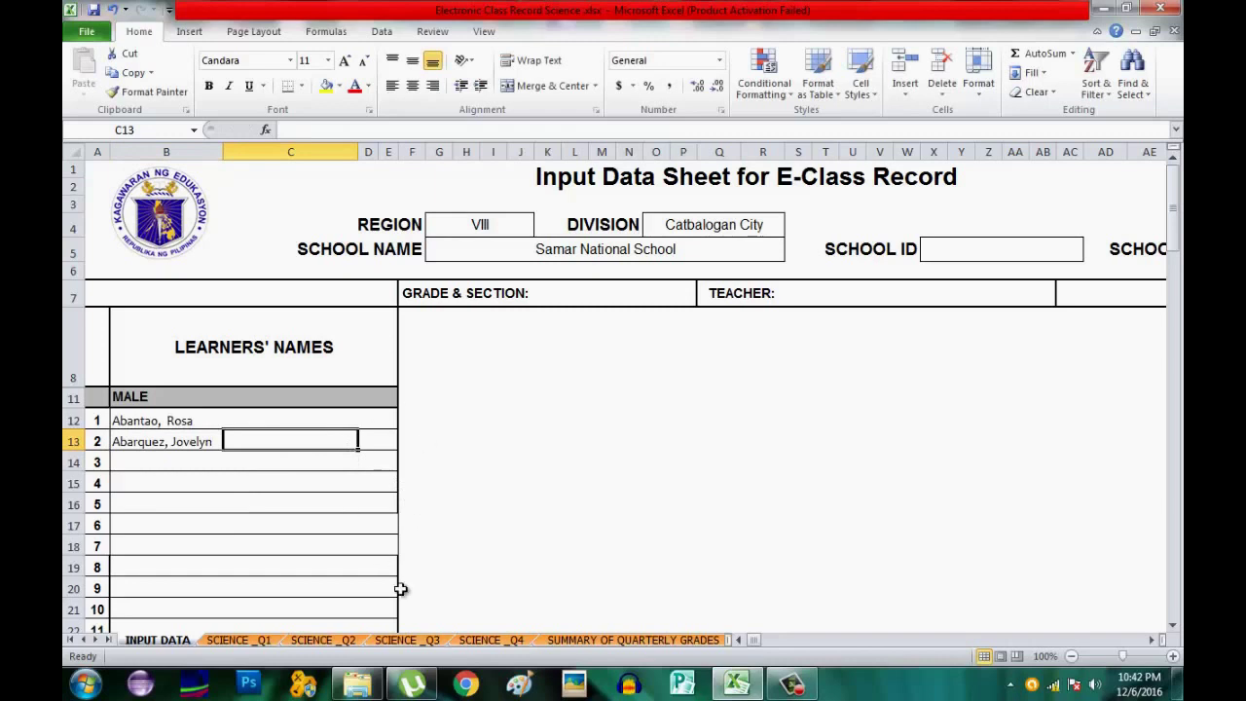
Switch to the SCIENCE _Q1 sheet, scrolled to the top with column F visible.
click(257, 639)
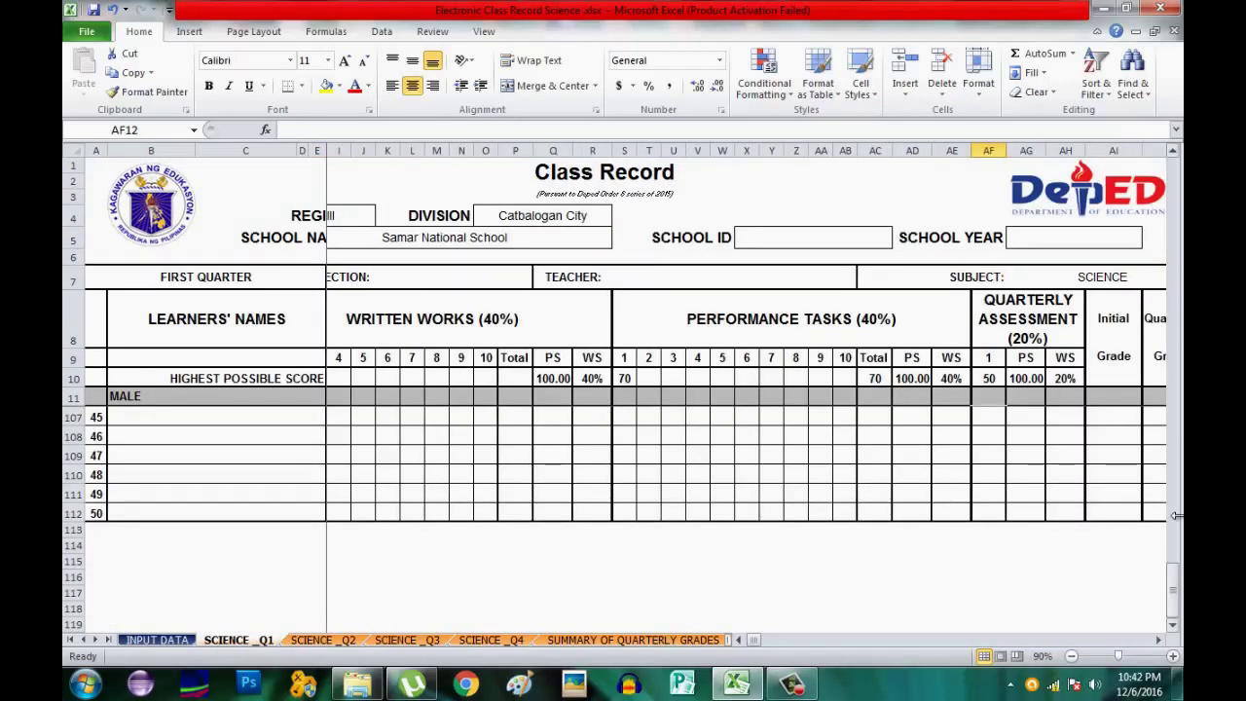
drag(1173, 589, 1173, 470)
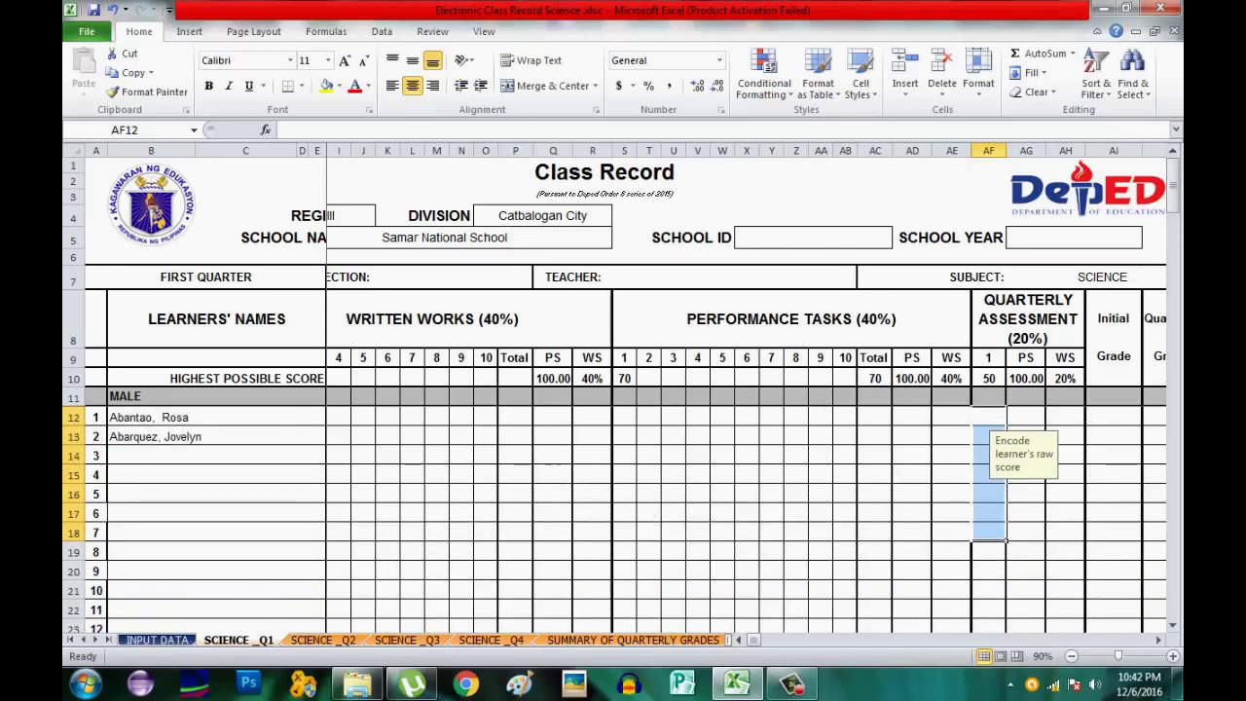
click(740, 640)
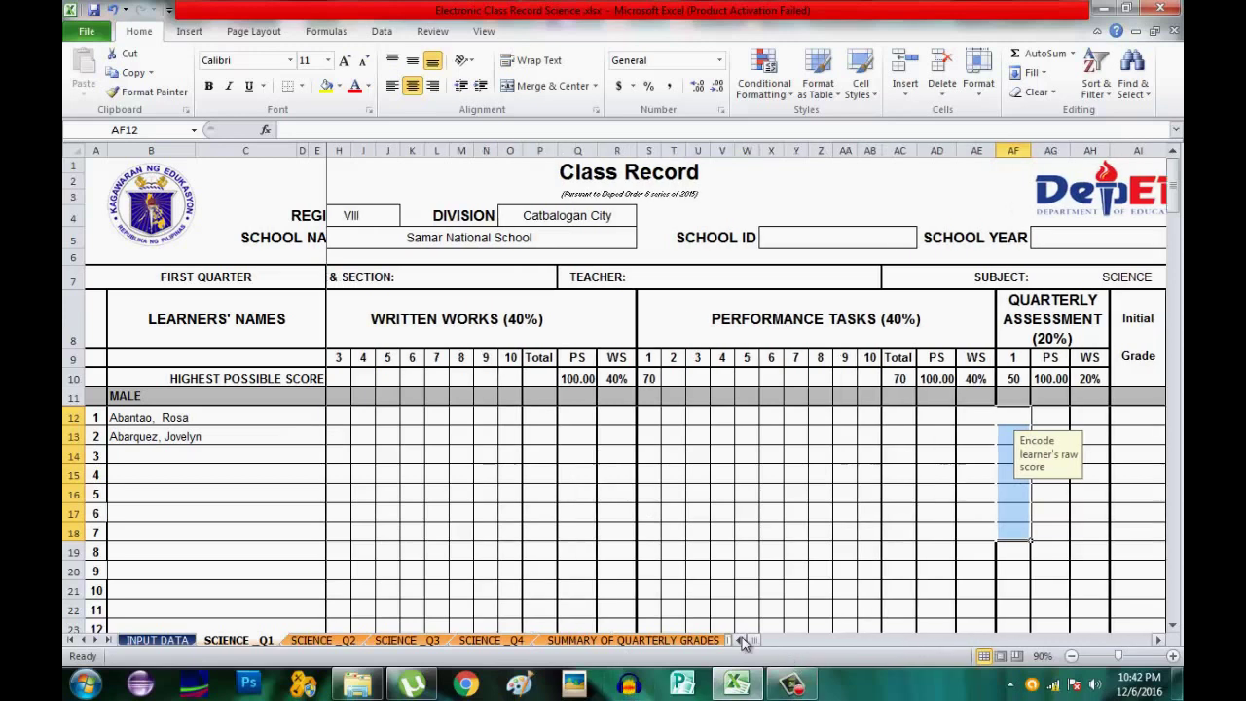
click(740, 639)
click(740, 639)
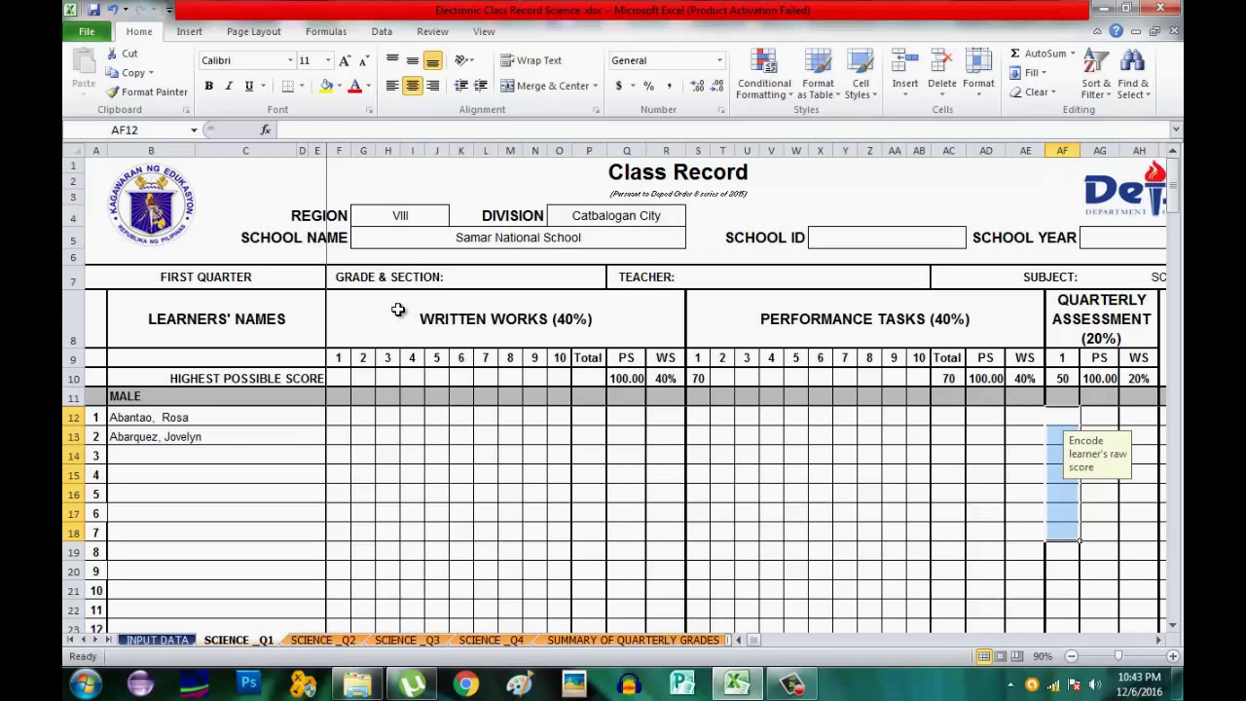
Enter written works highest possible scores 20 in F10 and 30 in G10.
click(337, 379)
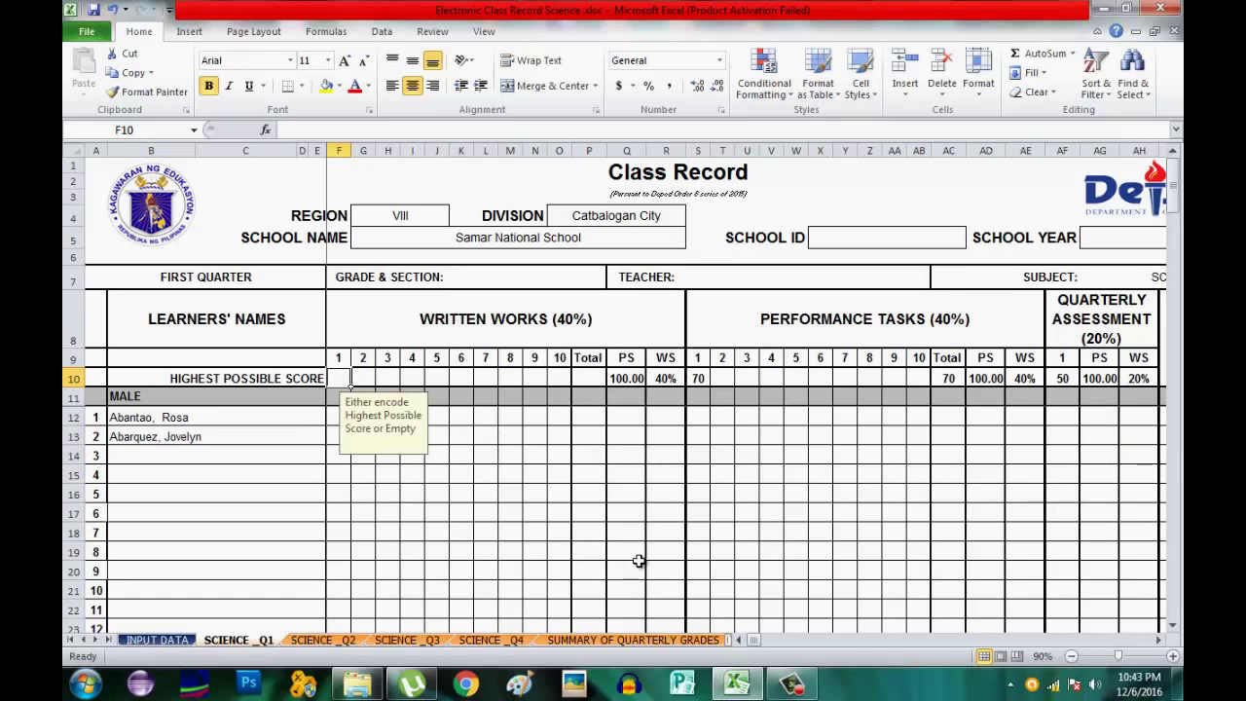
text(20)
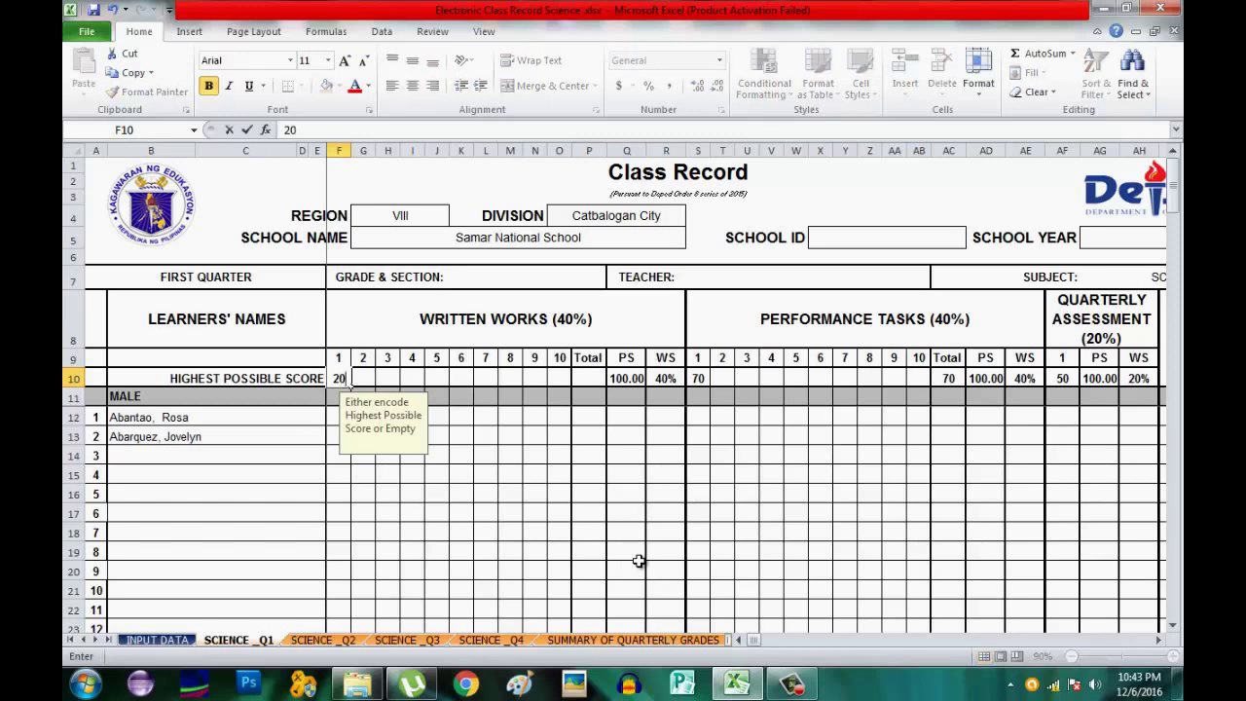
key(Tab)
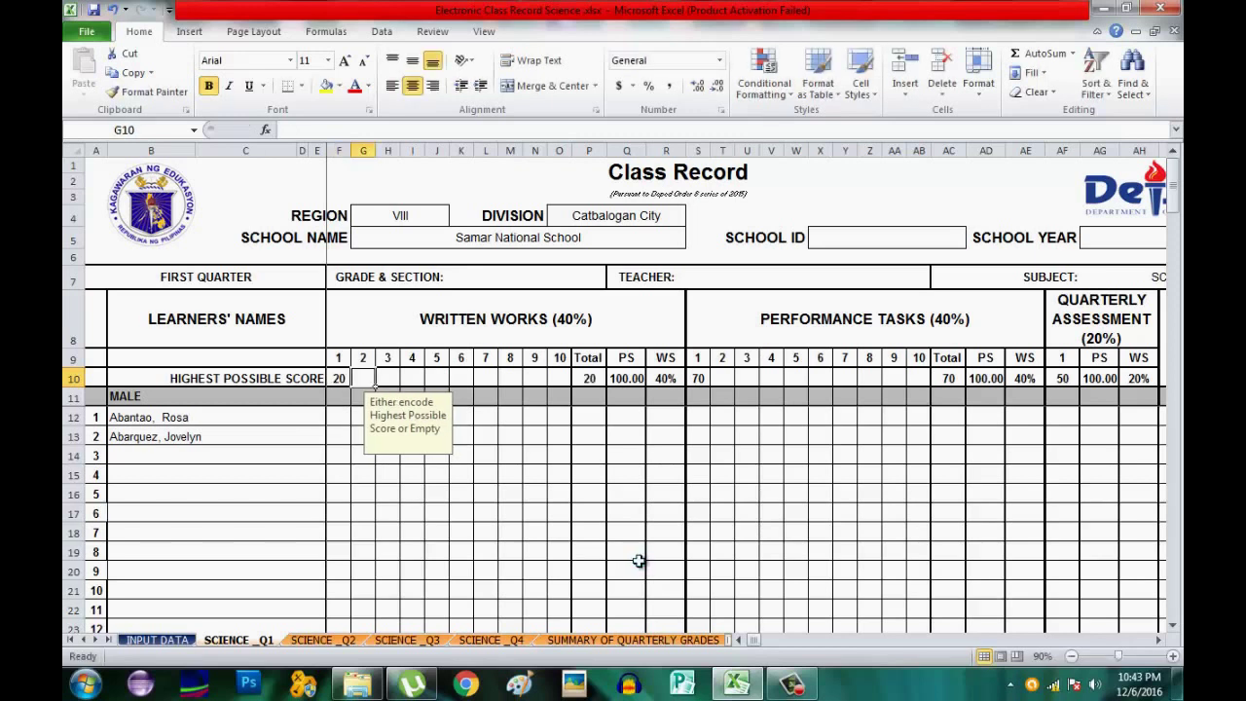
text(30)
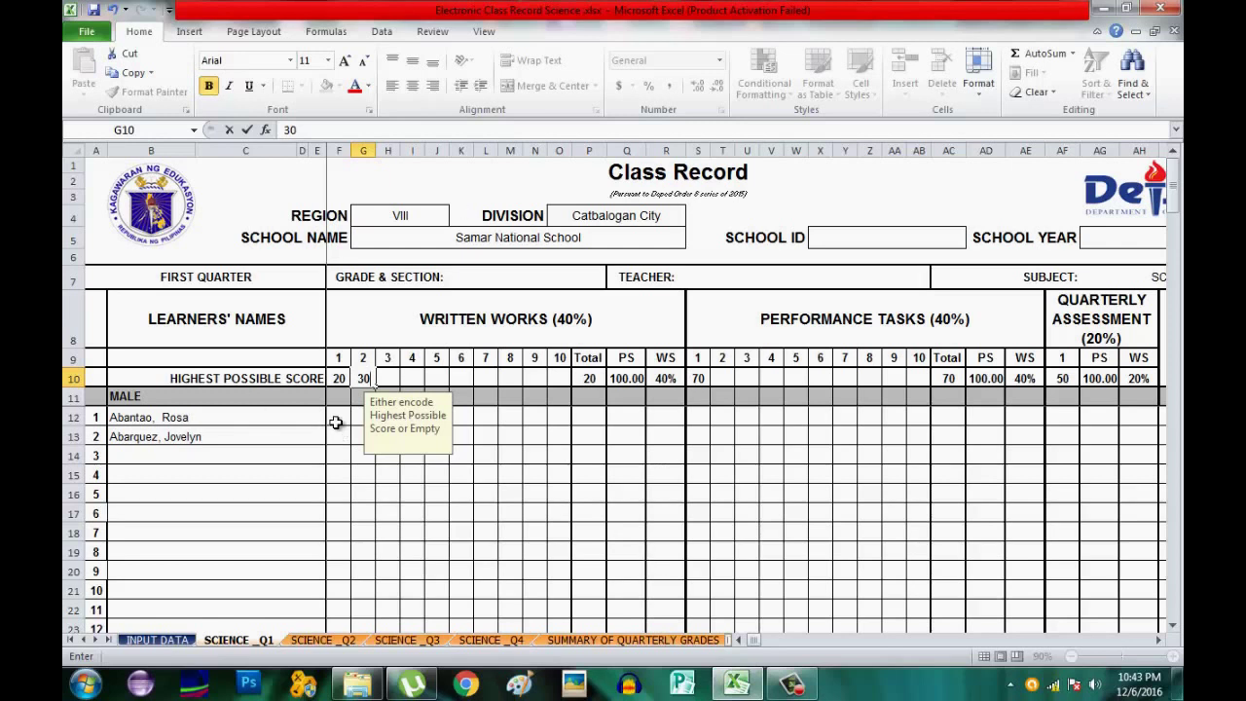
click(338, 418)
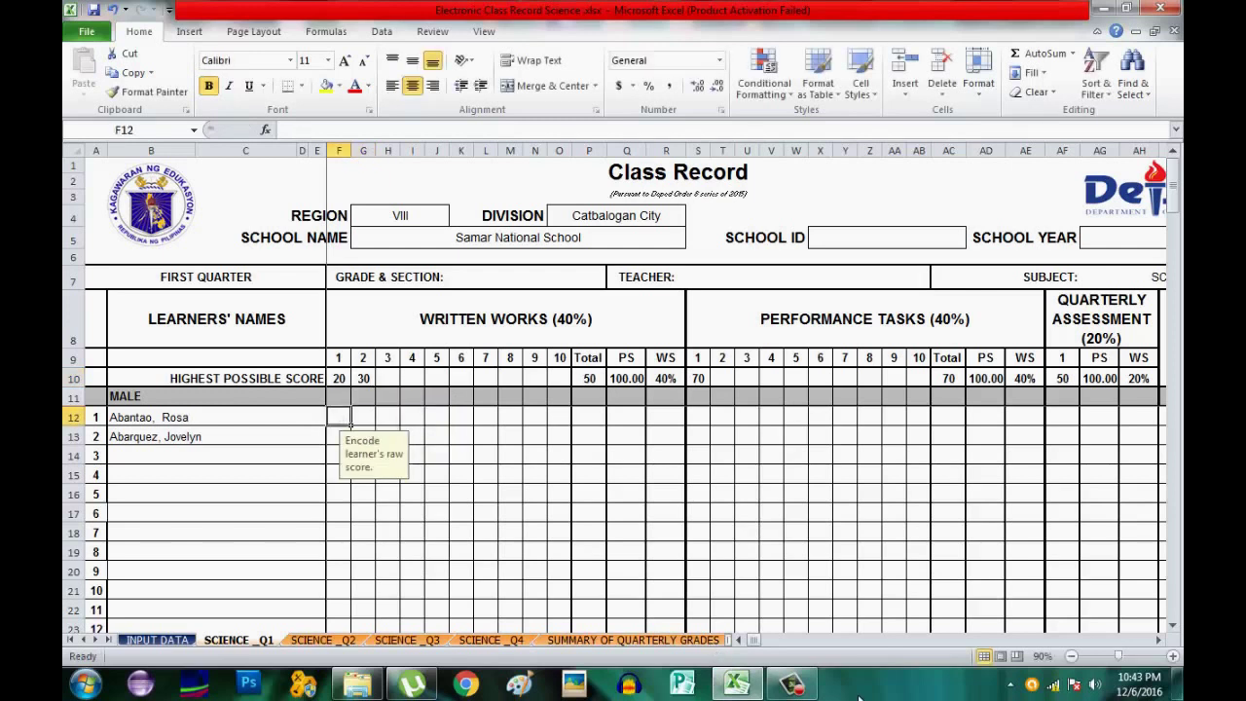
Enter written works scores 20 and 15 in F12:F13, and 25 and 20 in G12:G13.
text(20)
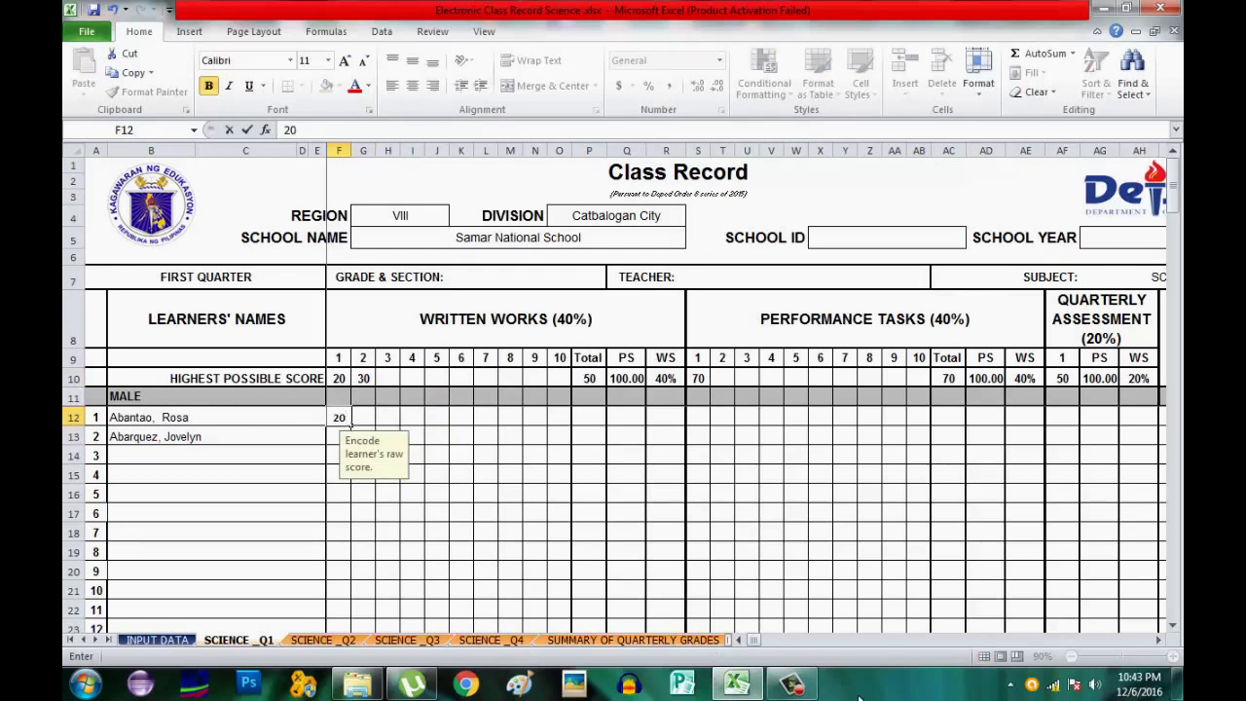
key(Return)
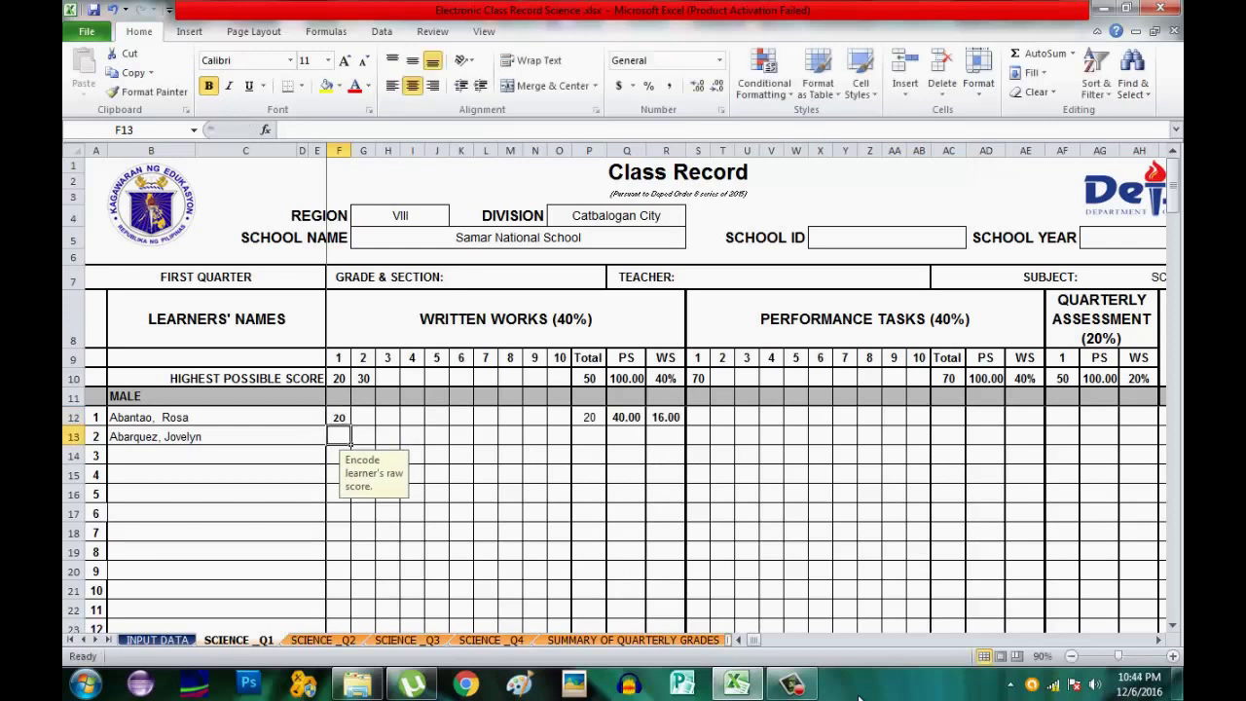
text(1)
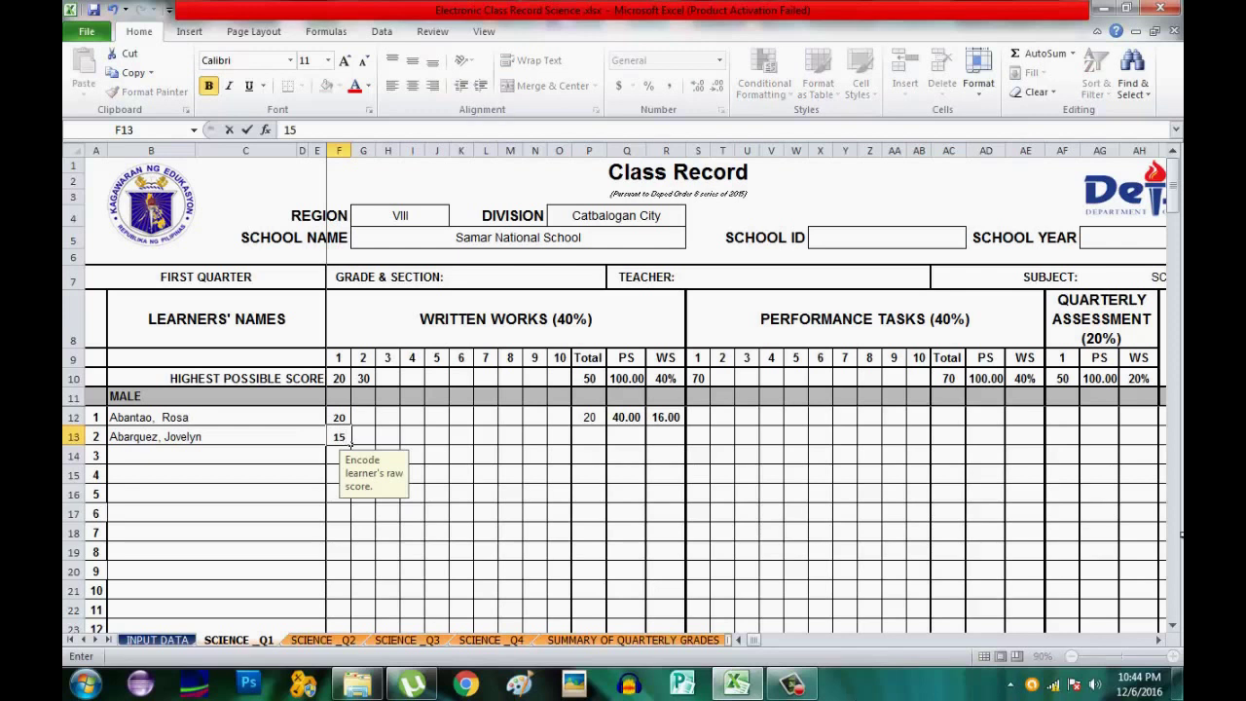
text(5)
click(358, 410)
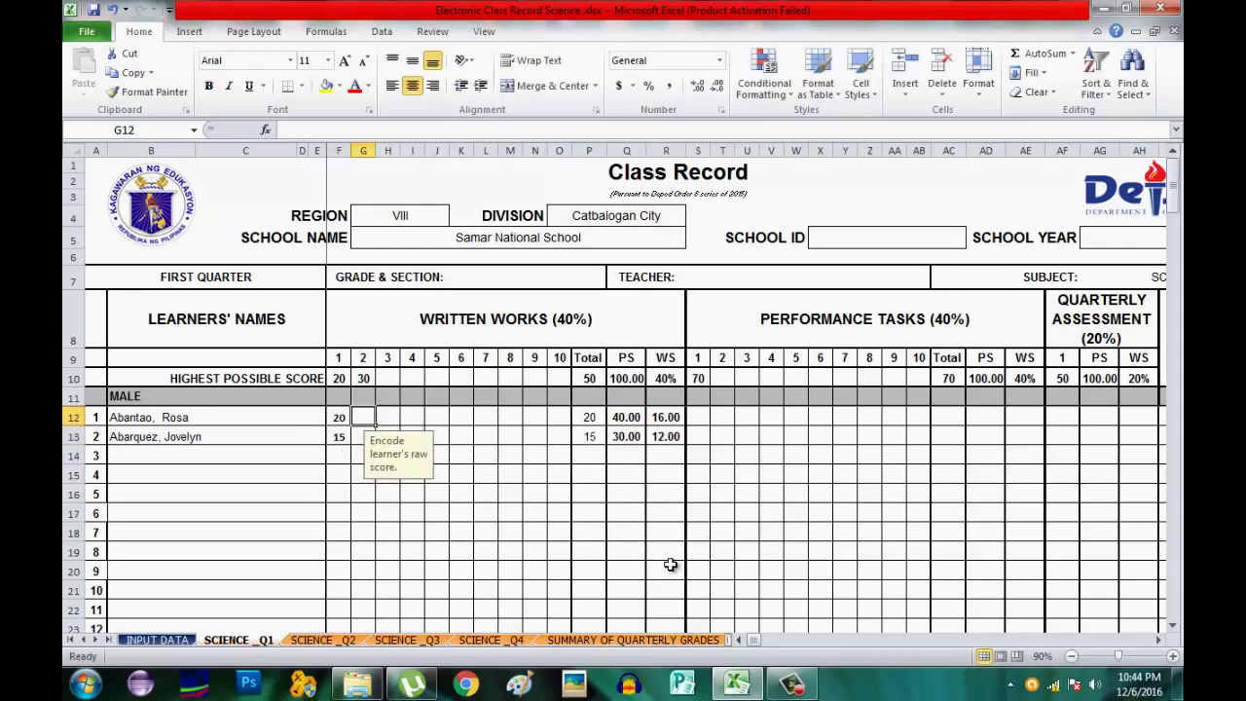
text(2)
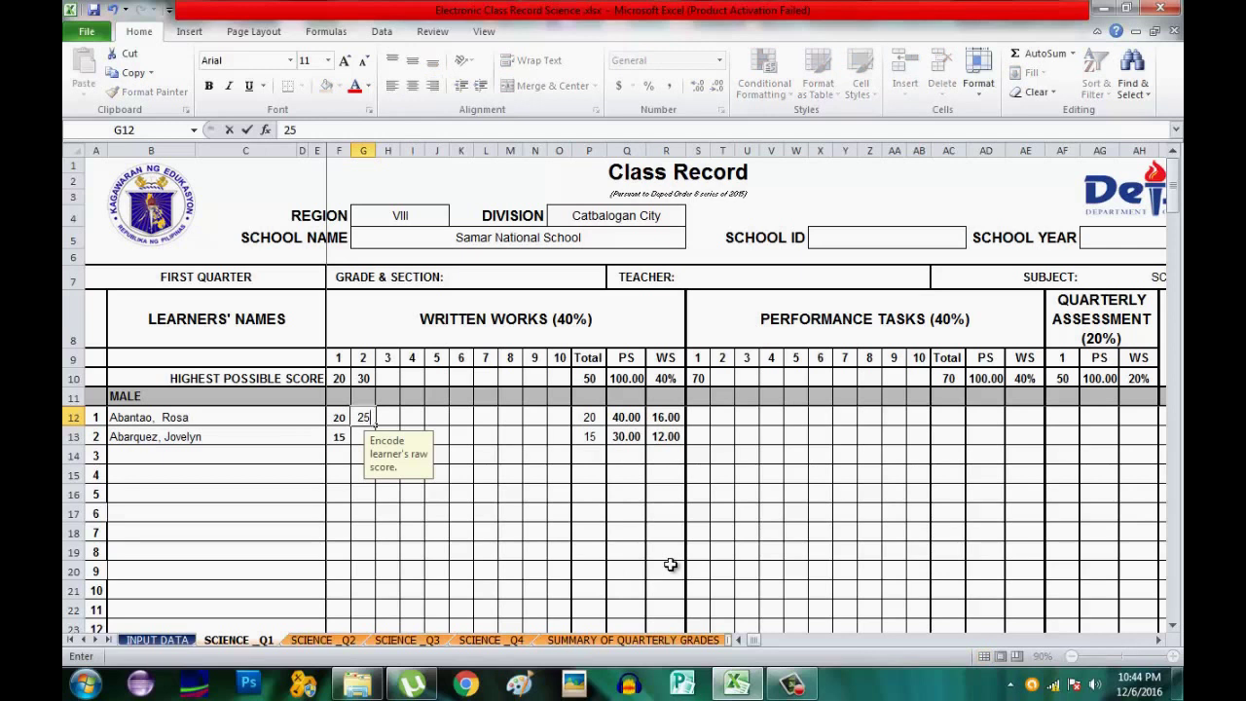
text(5)
key(Return)
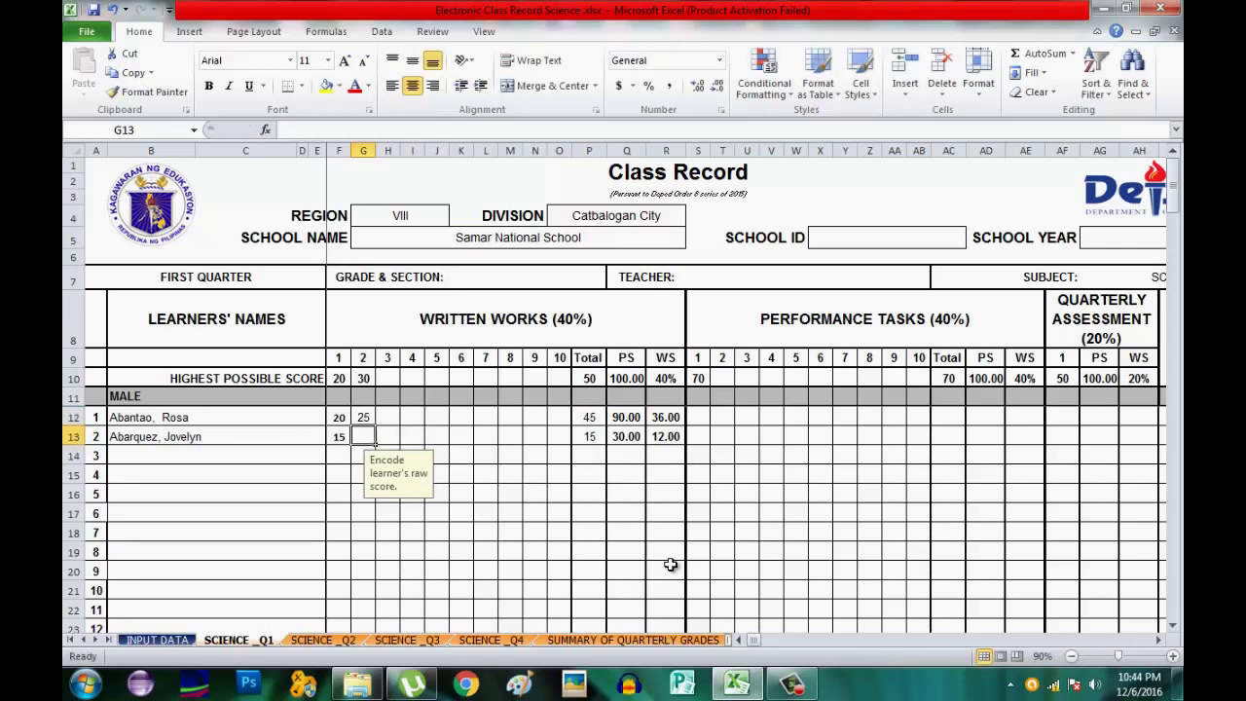
text(2)
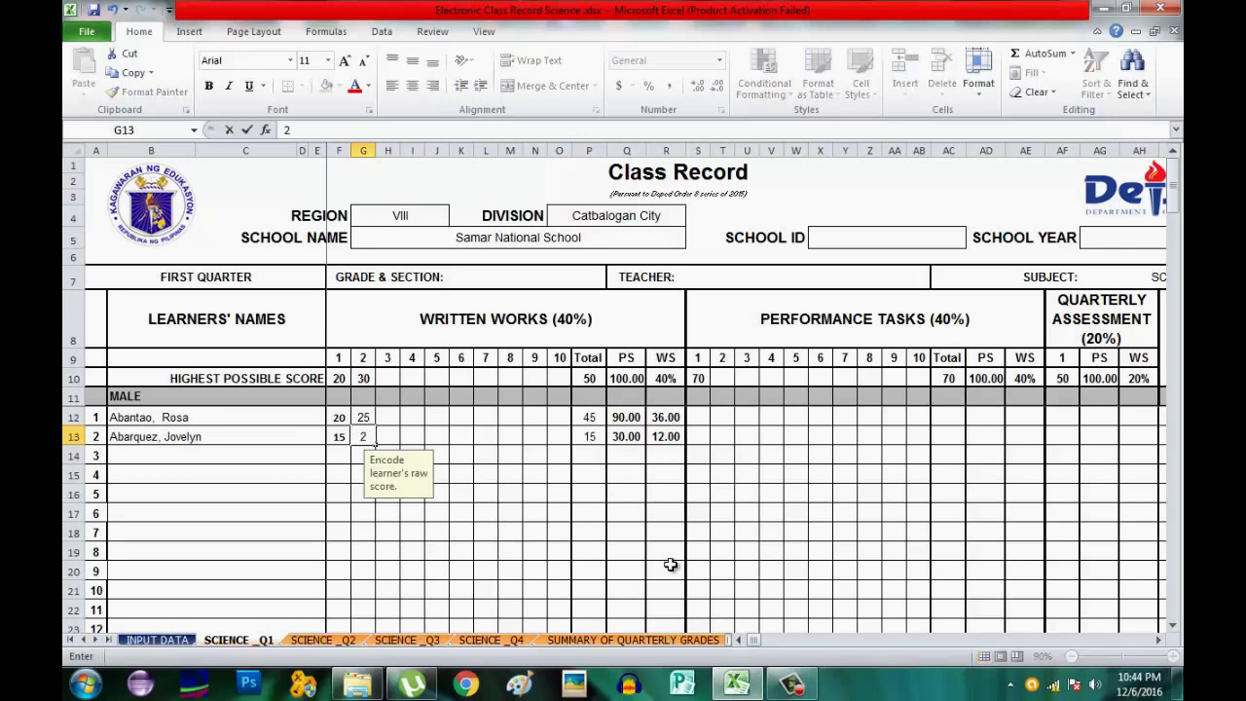
text(0)
key(Tab)
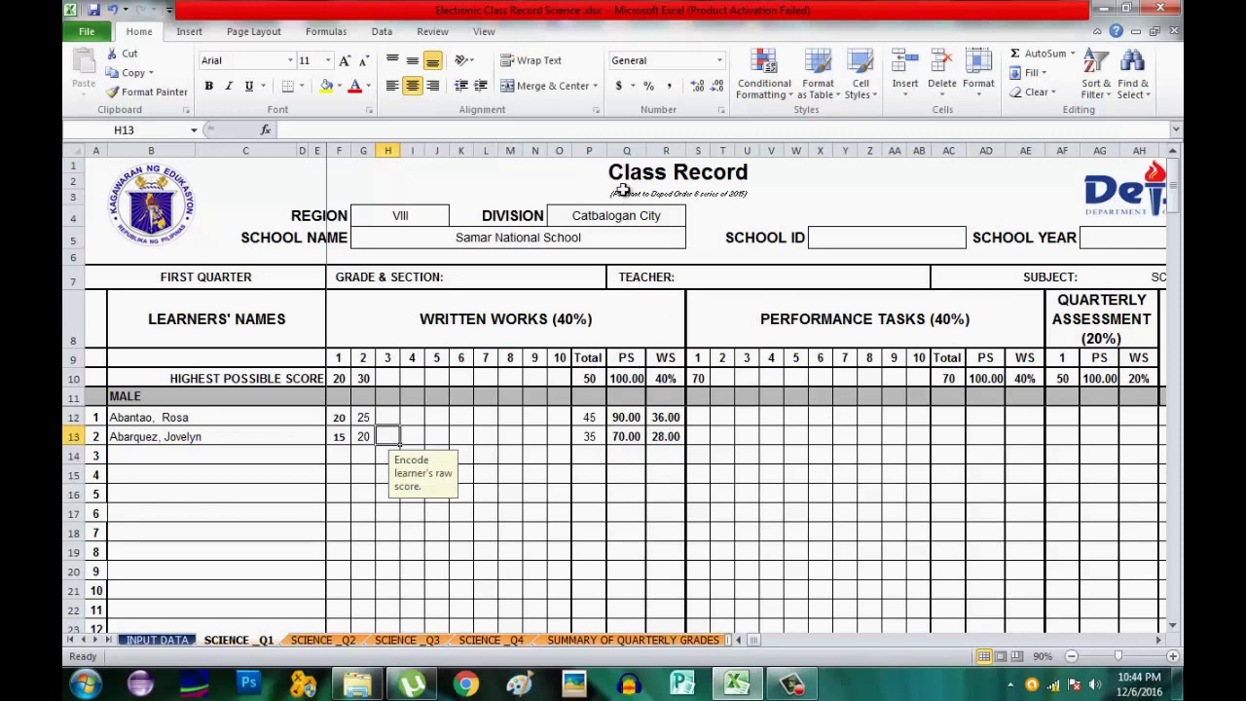
Give the written works PS column Q a blue font colour.
click(627, 150)
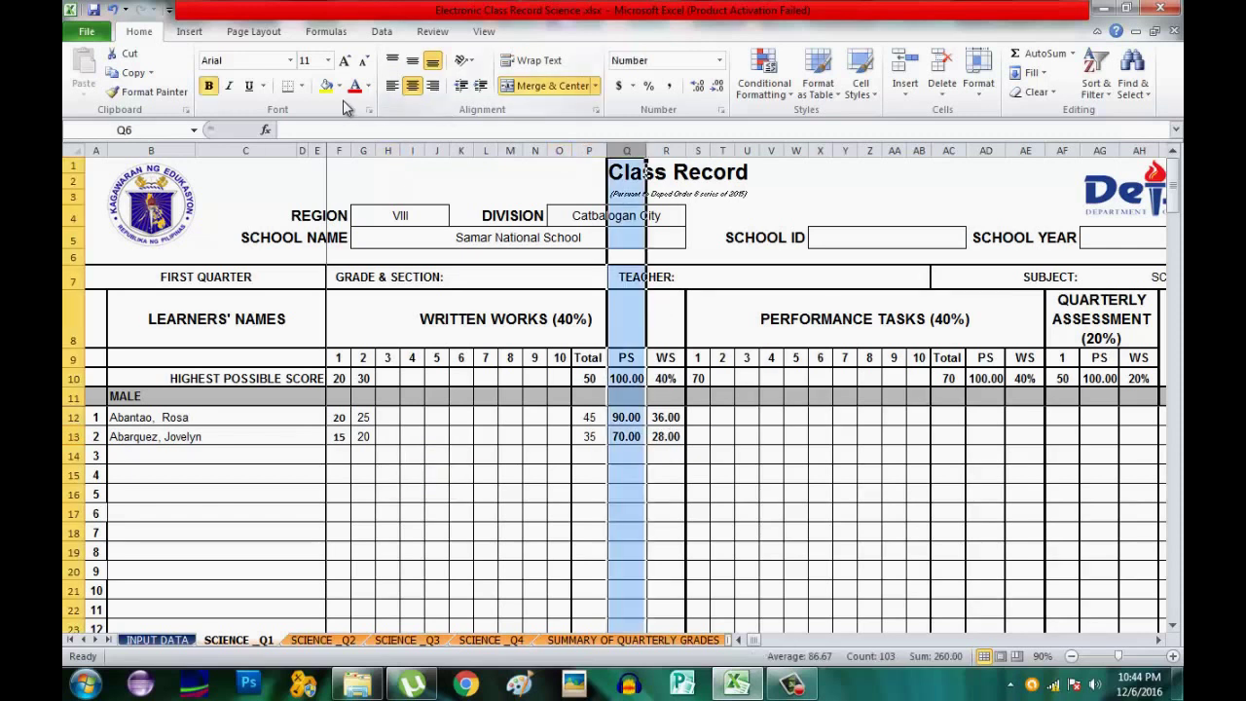
click(370, 86)
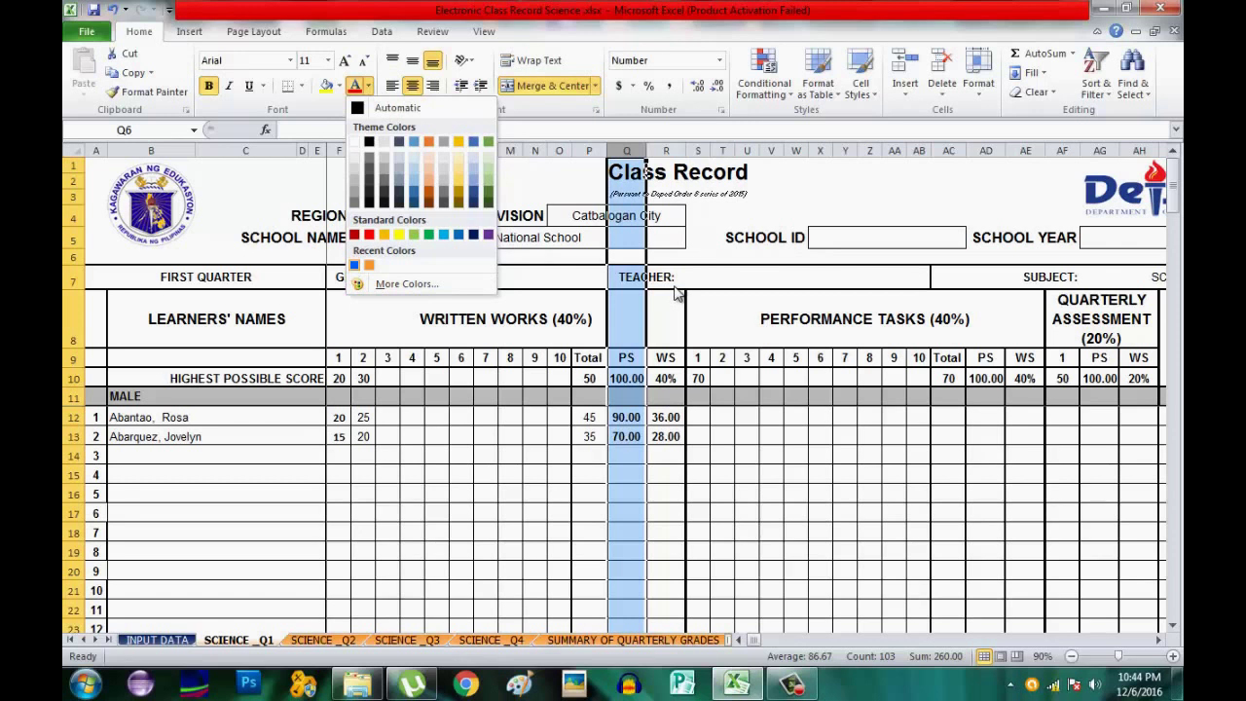
click(457, 235)
click(457, 238)
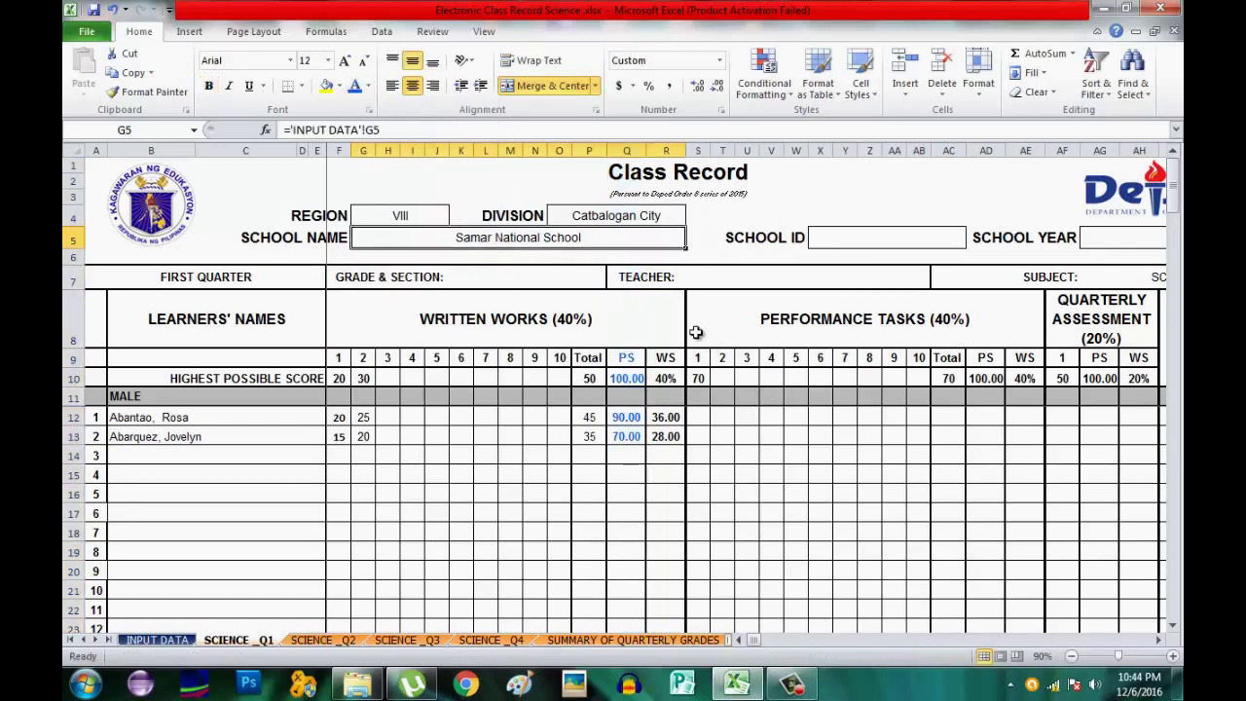
Give the written works WS column R a red font colour.
click(664, 150)
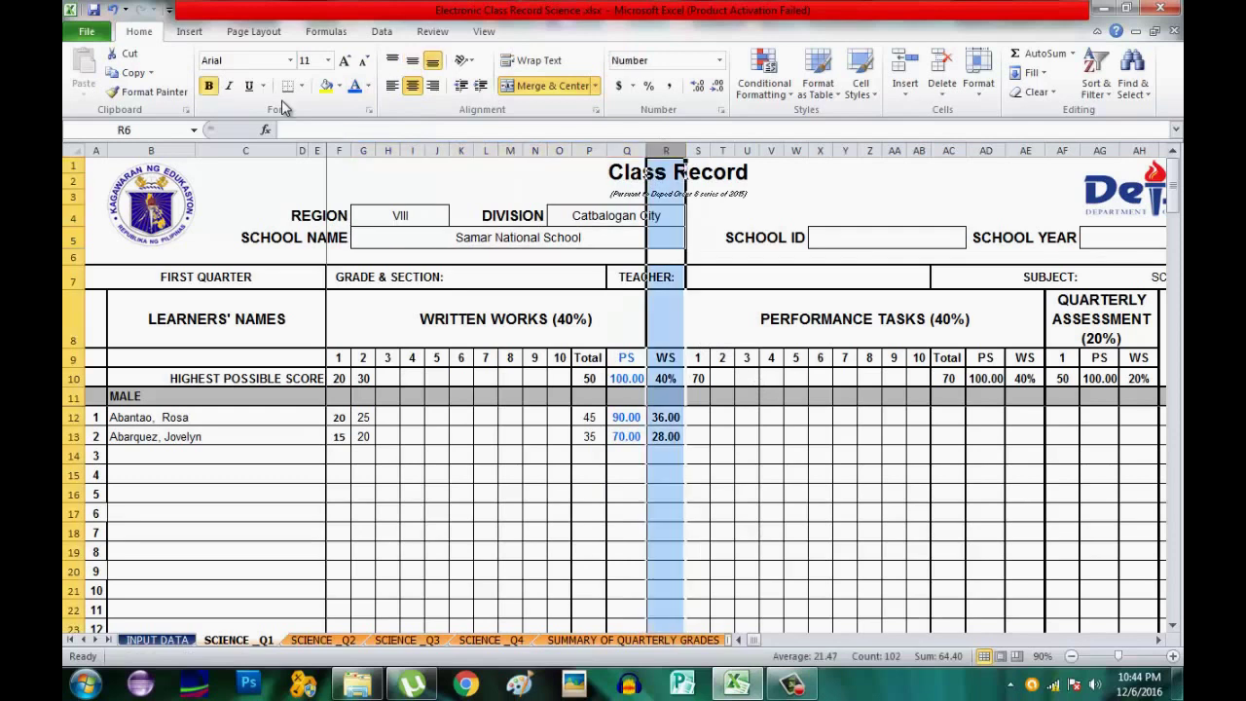
click(369, 86)
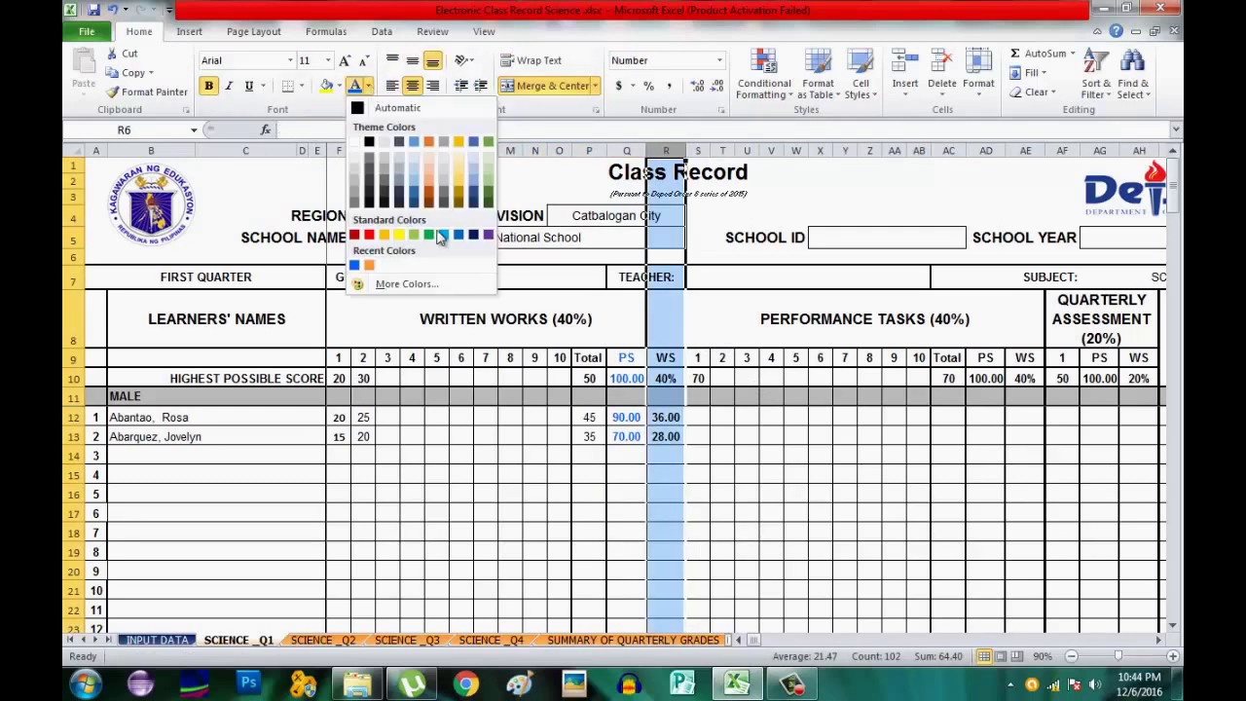
click(356, 237)
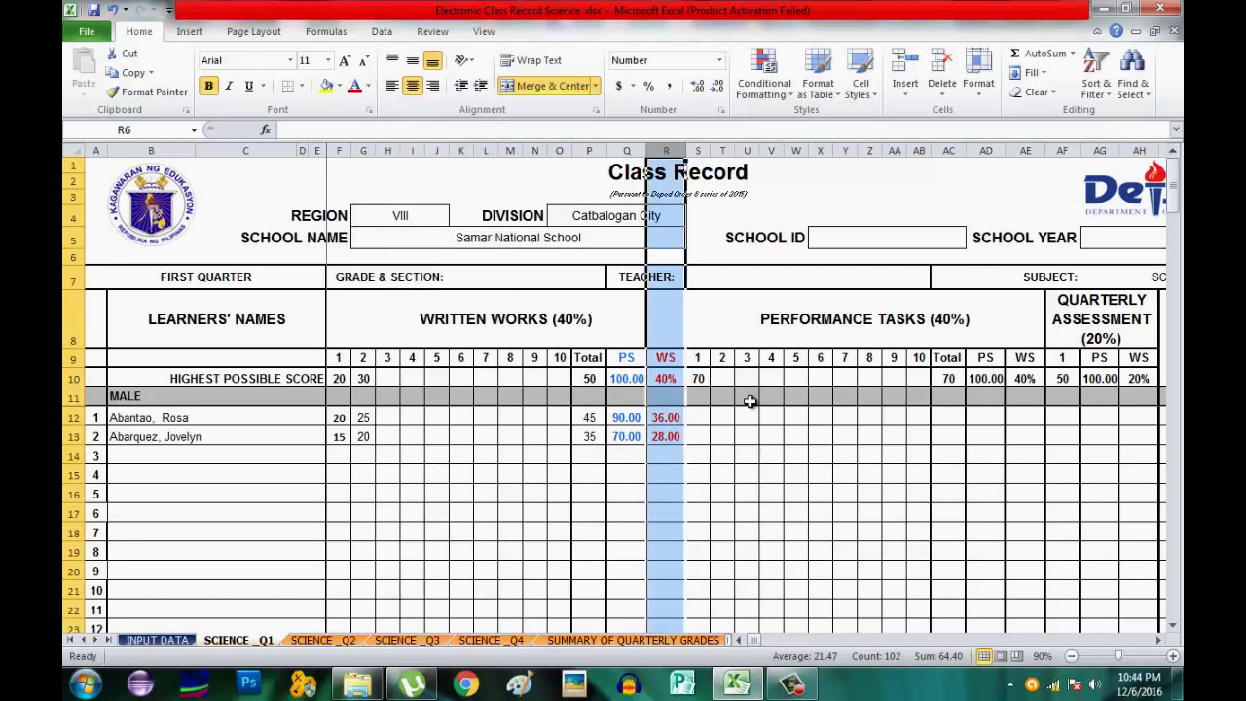
click(768, 479)
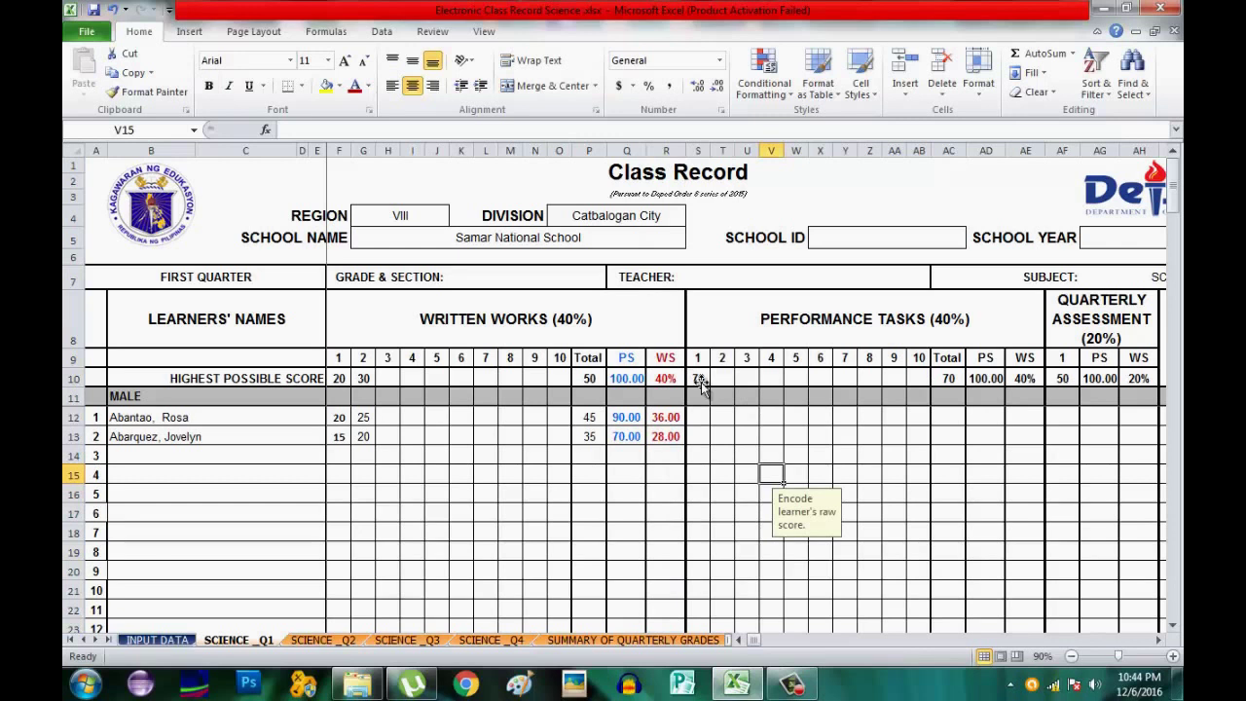
Set both performance task highest possible scores in S10:T10 to 30.
click(697, 381)
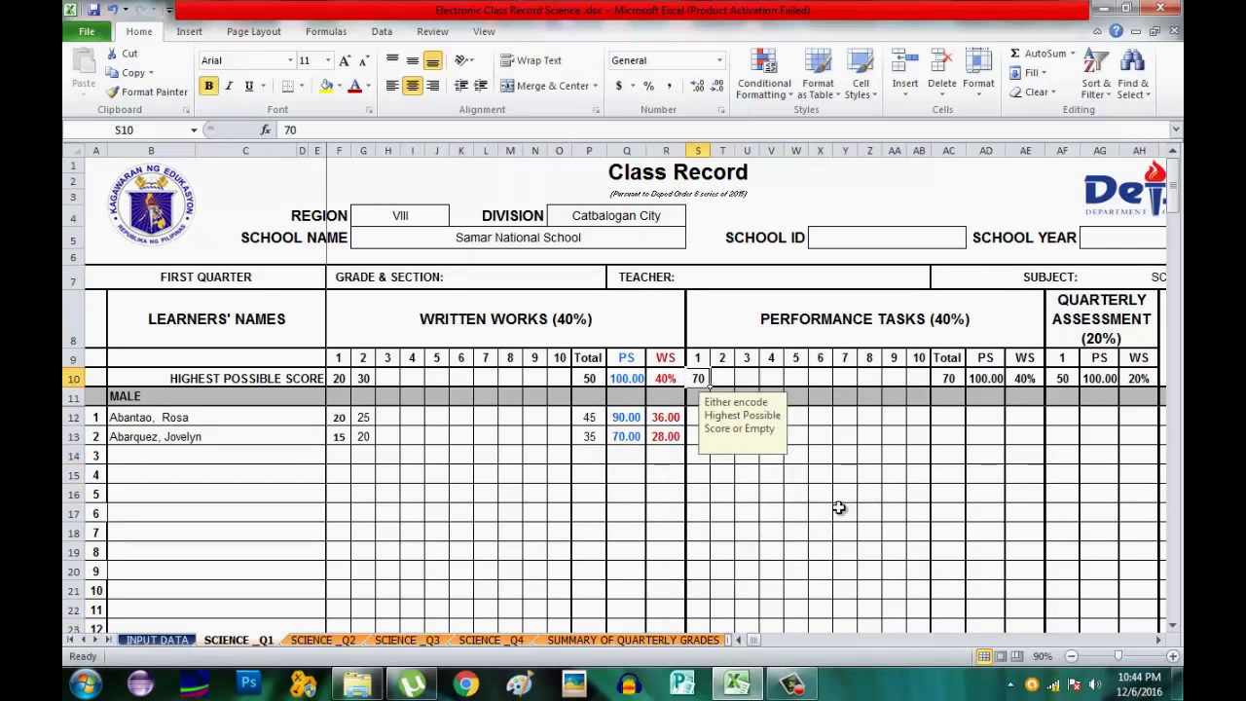
text(3)
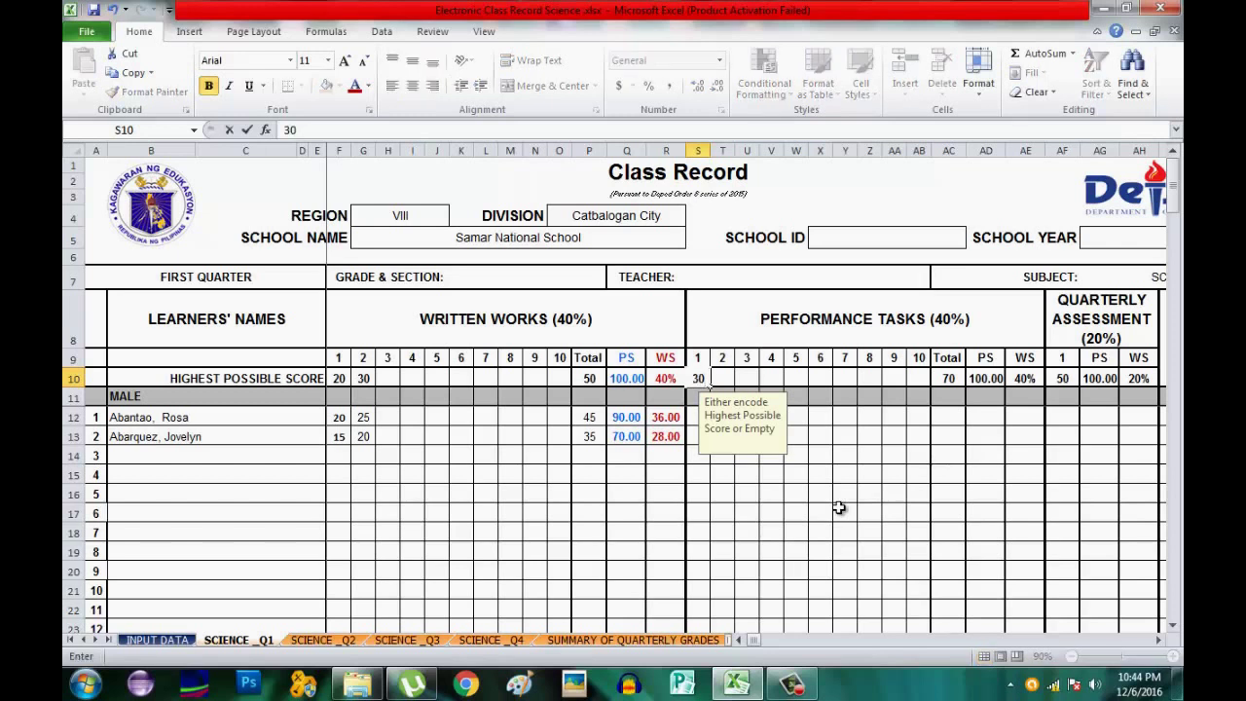
key(Tab)
text(30)
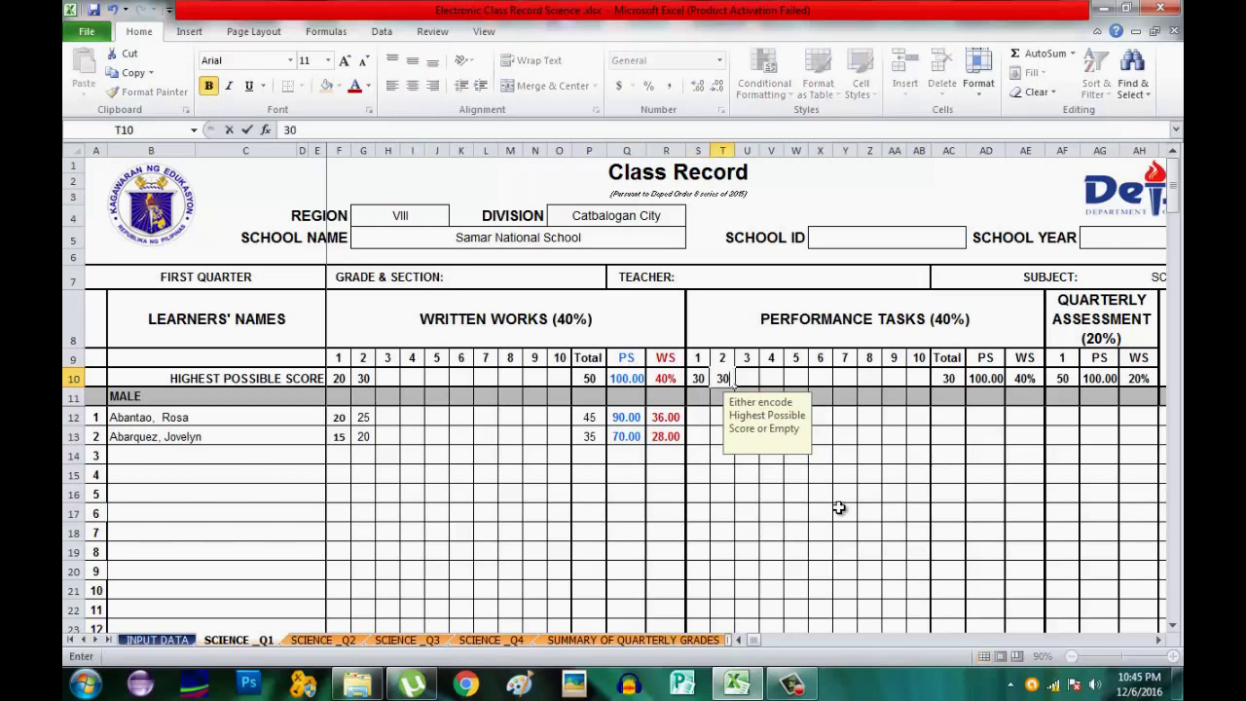
click(699, 416)
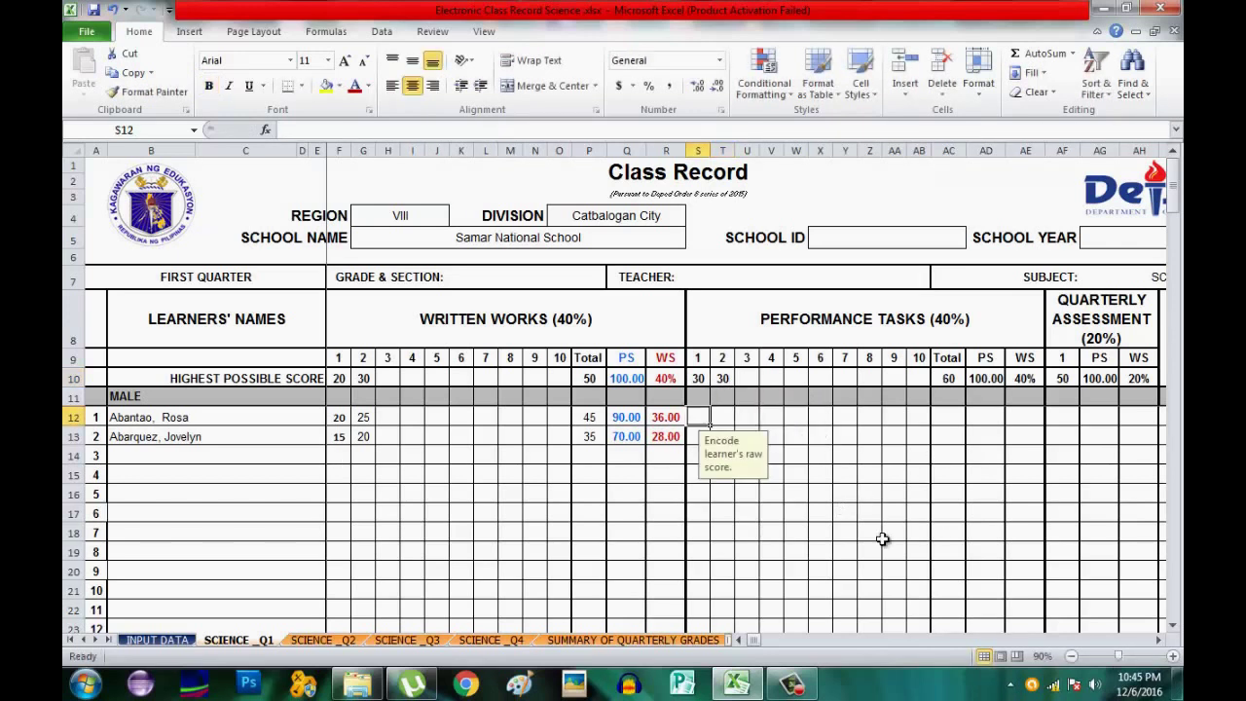
Enter performance task scores 25 and 28 for learner one, 25 and 25 for learner two.
text(25)
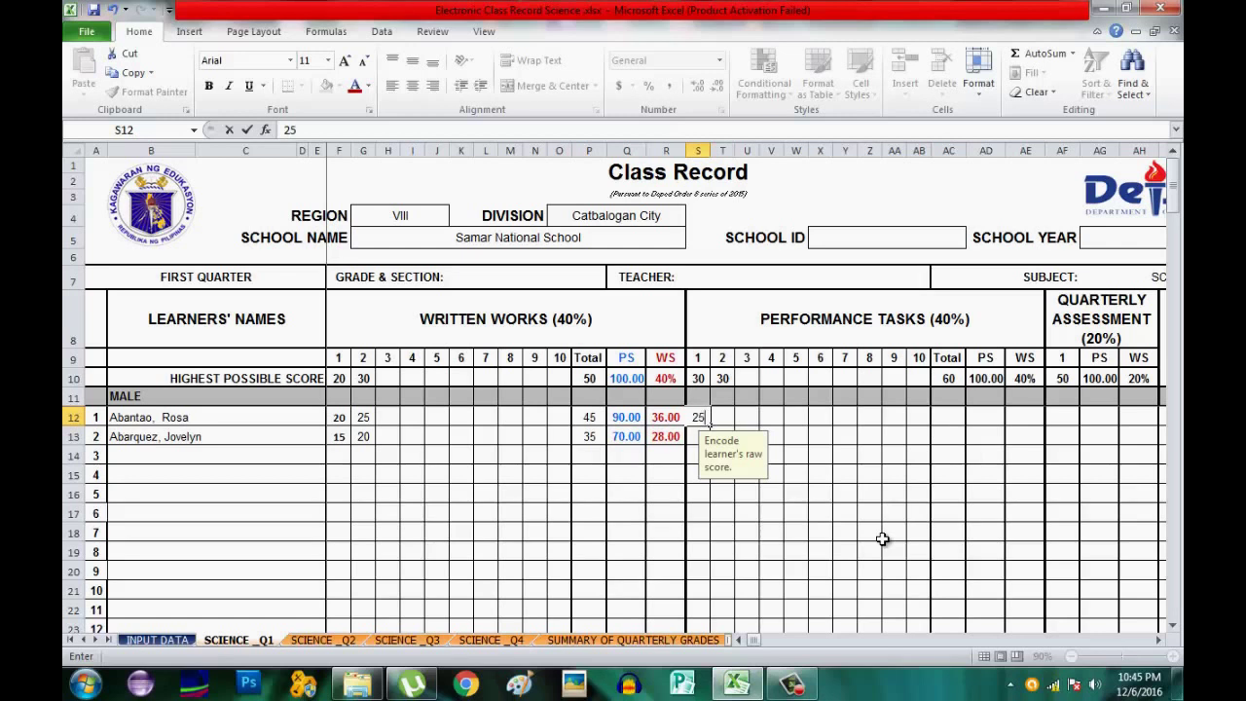
key(Tab)
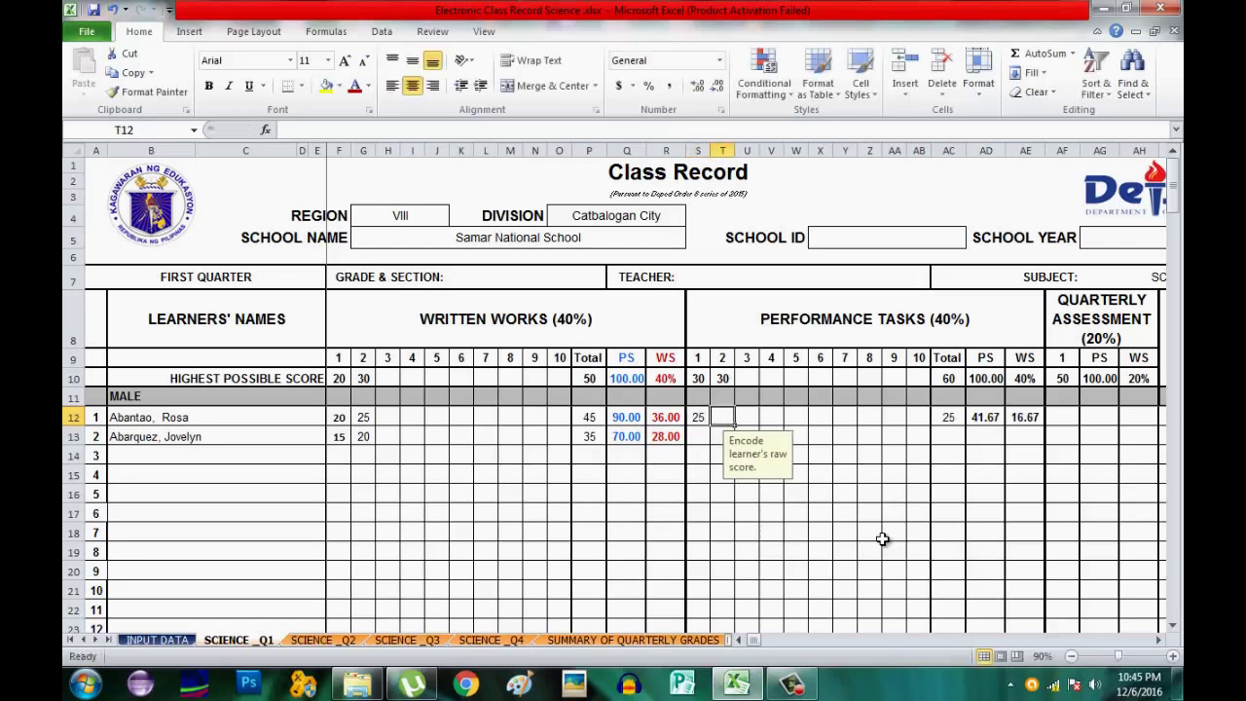
text(28)
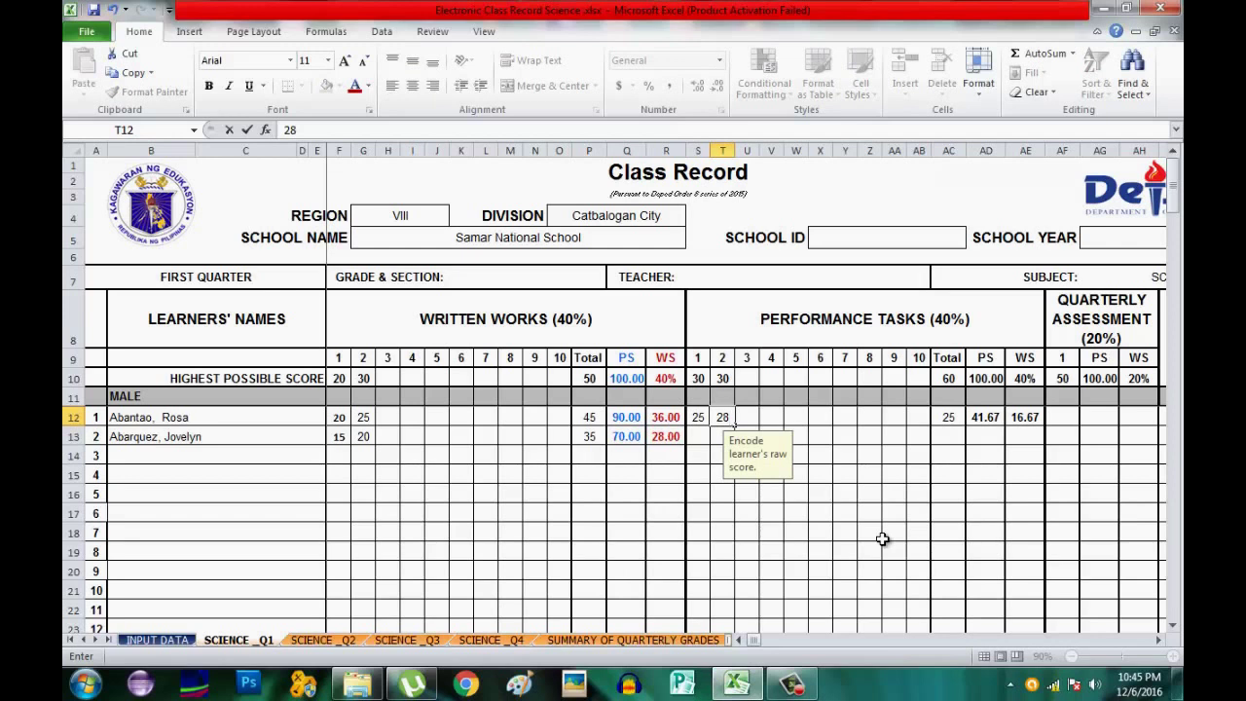
key(Return)
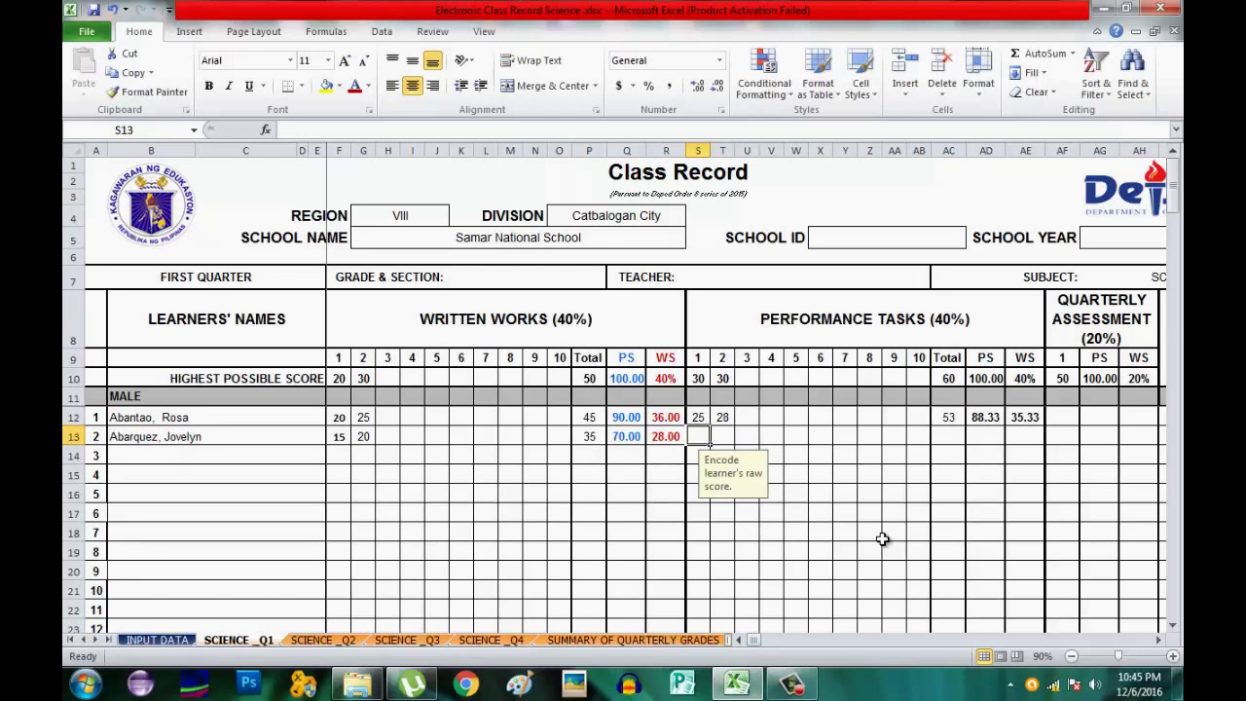
text(25)
key(Tab)
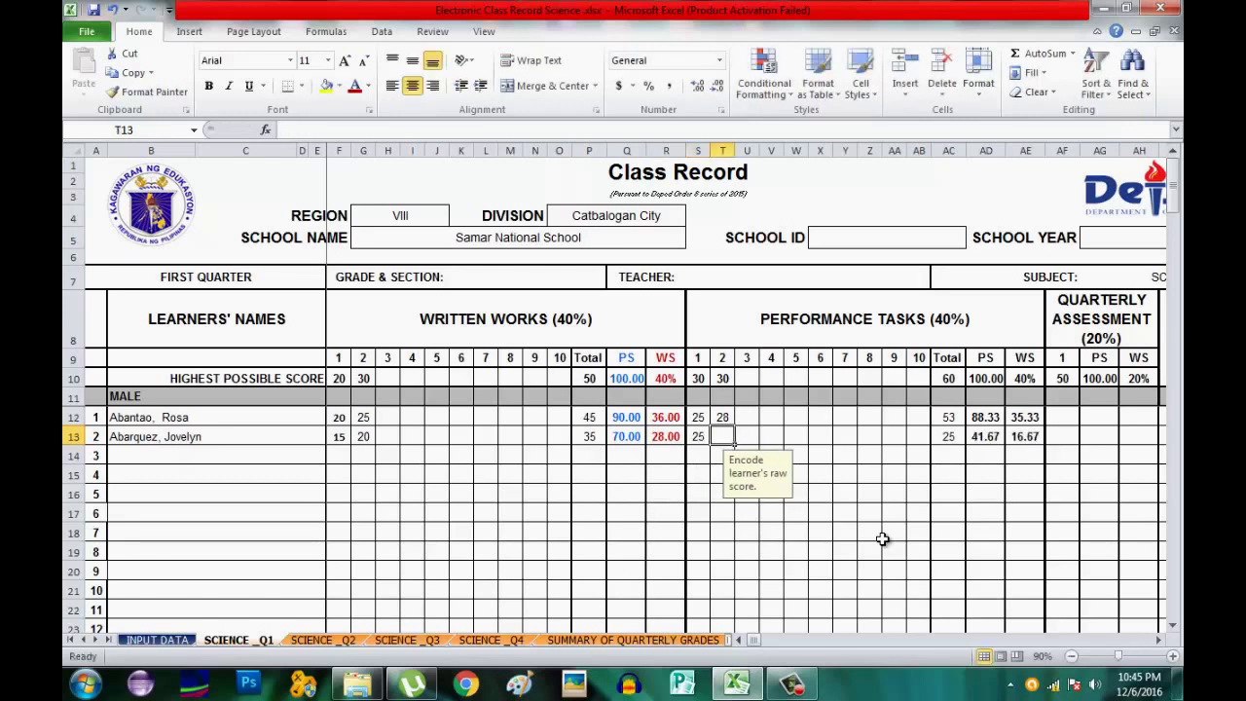
text(25)
key(Tab)
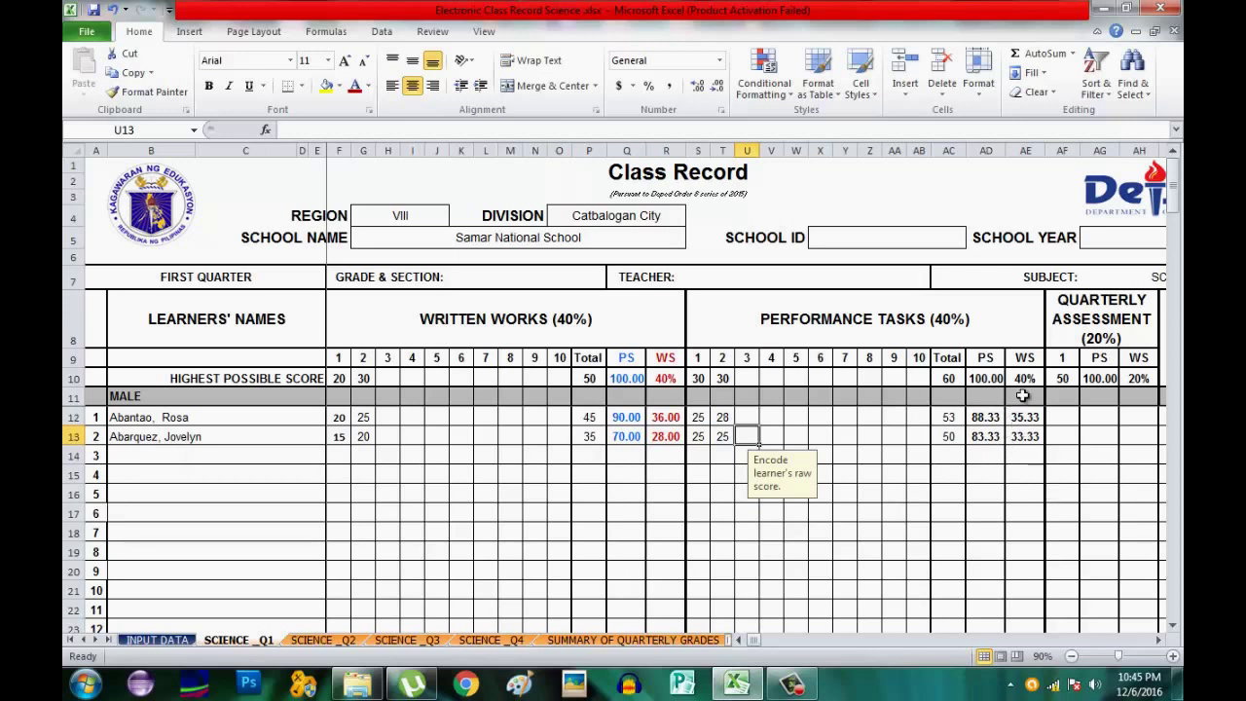
Give the performance tasks PS column AD a blue font colour.
click(987, 146)
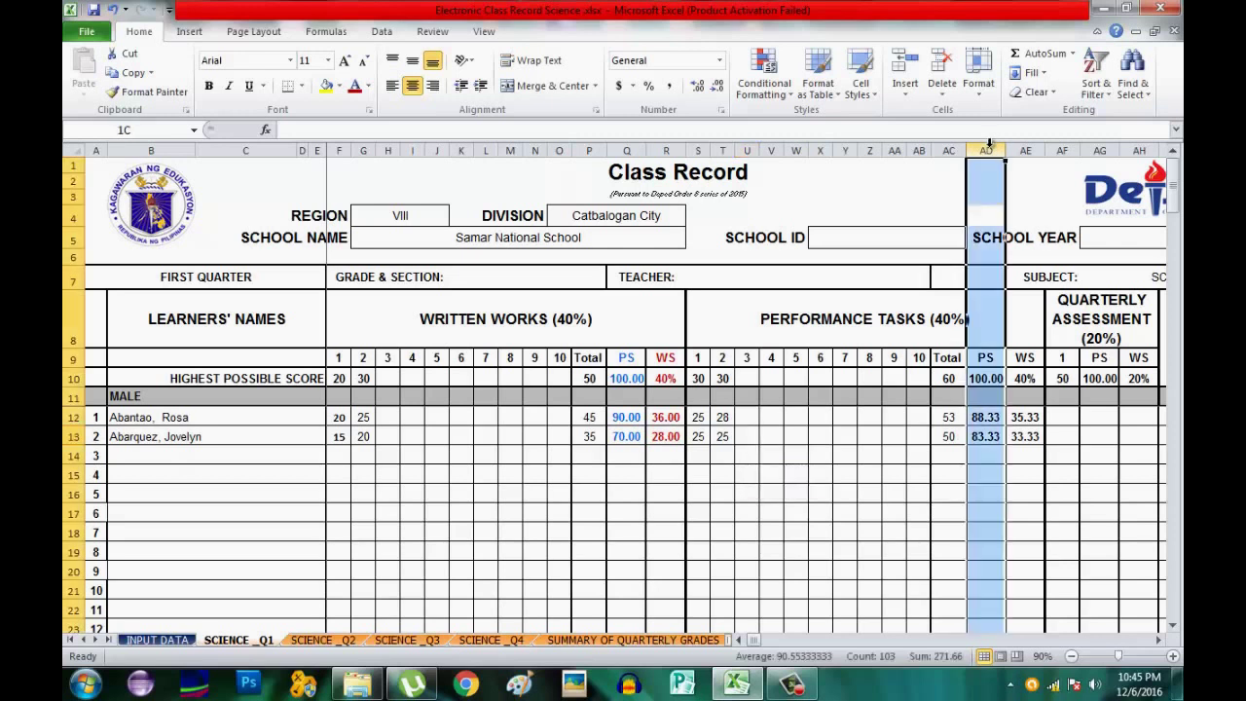
click(368, 86)
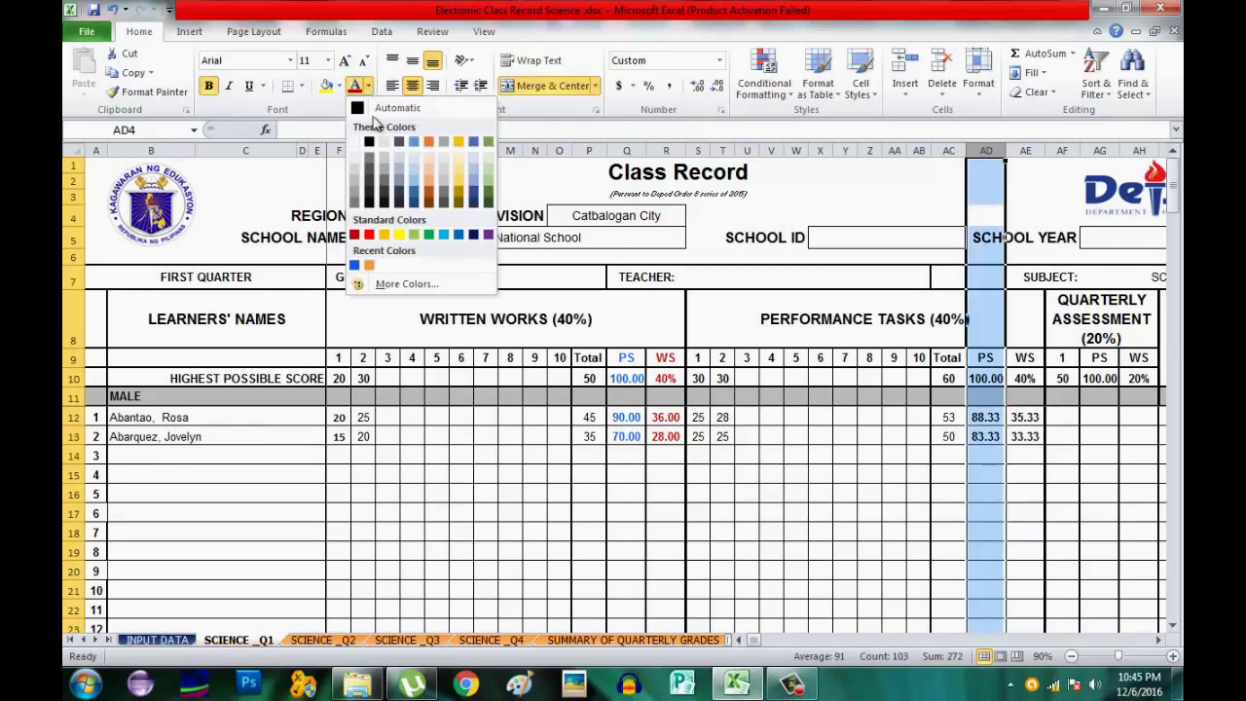
click(354, 265)
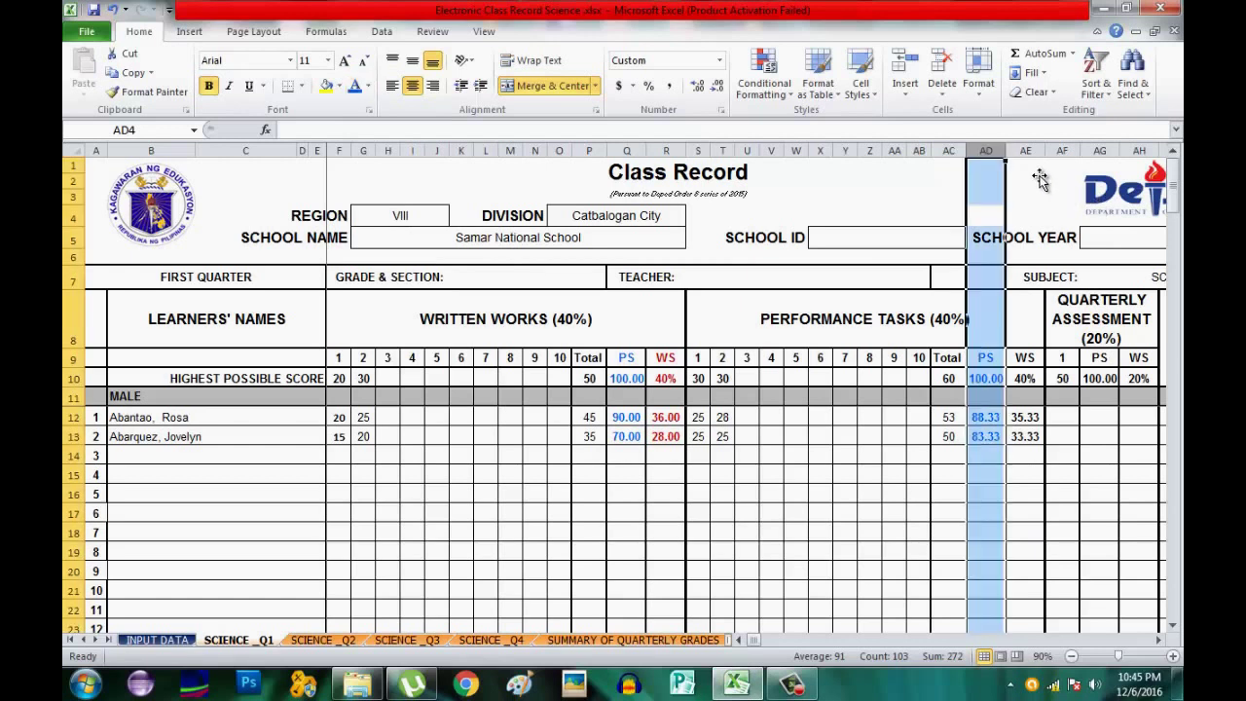
Give the performance tasks WS column AE a red font colour.
click(1025, 148)
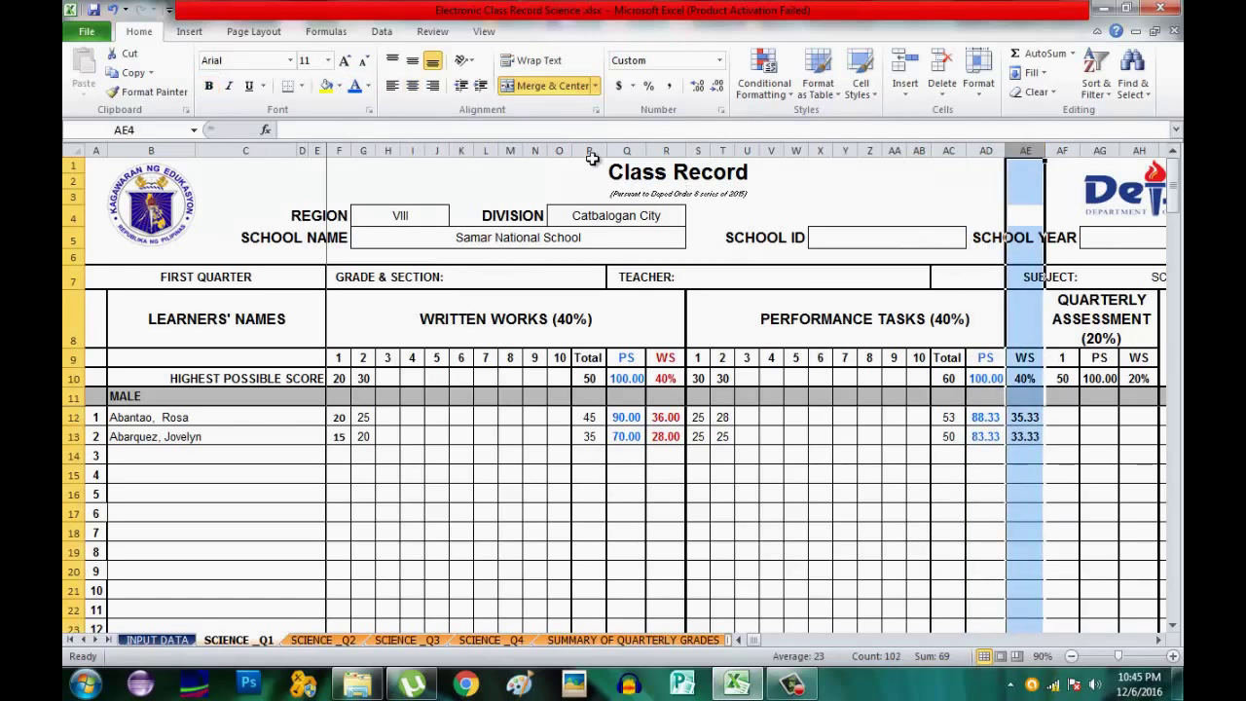
click(369, 91)
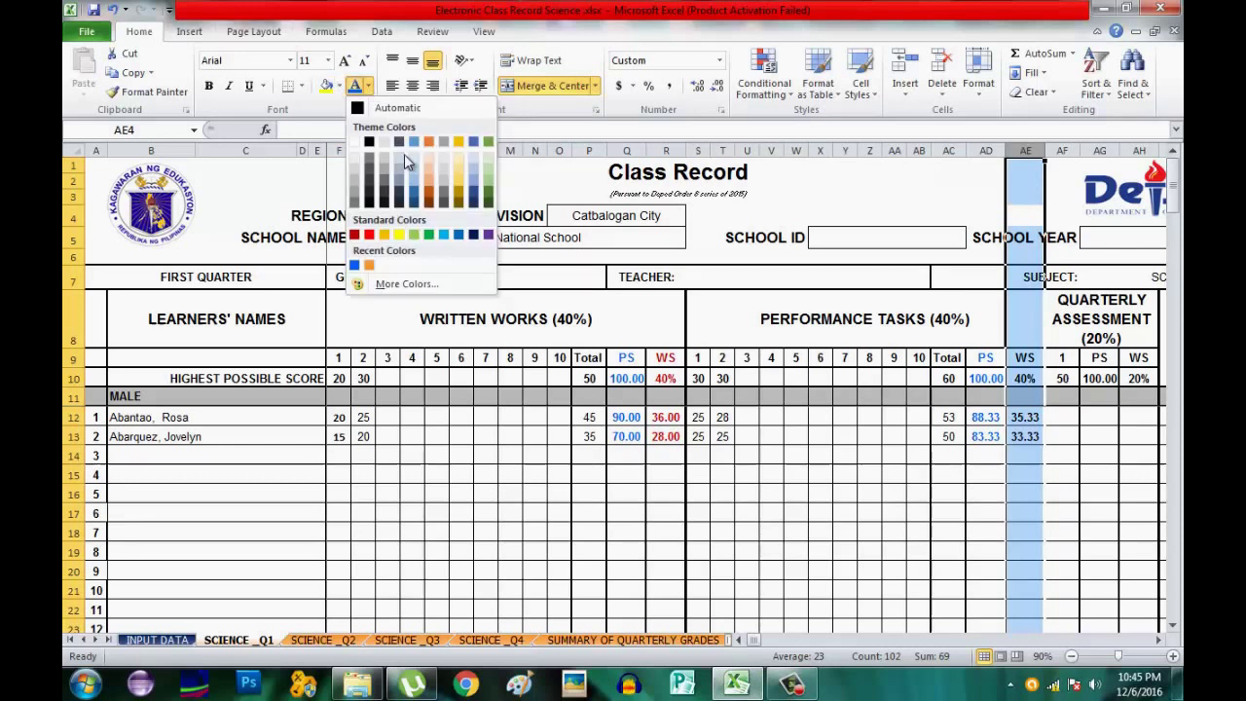
click(352, 234)
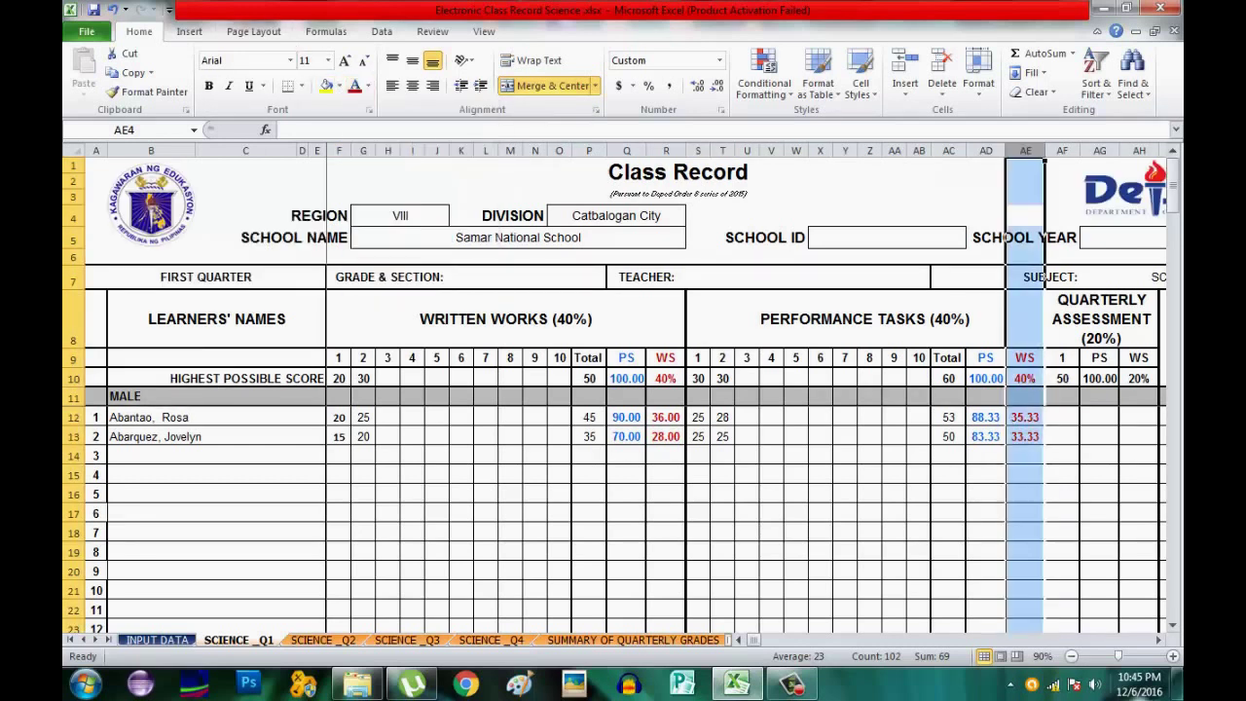
Enter quarterly assessment scores 40 in AF12 and 35 in AF13.
click(1159, 639)
click(1159, 639)
click(1159, 639)
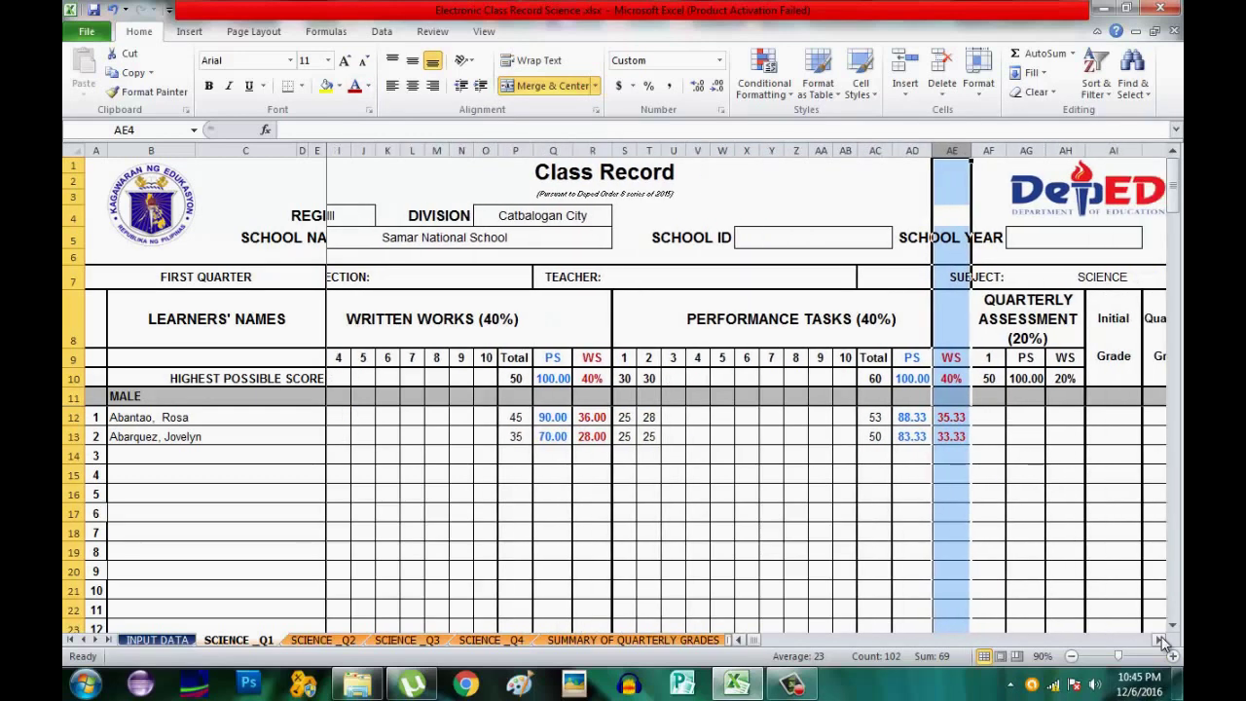
click(1159, 639)
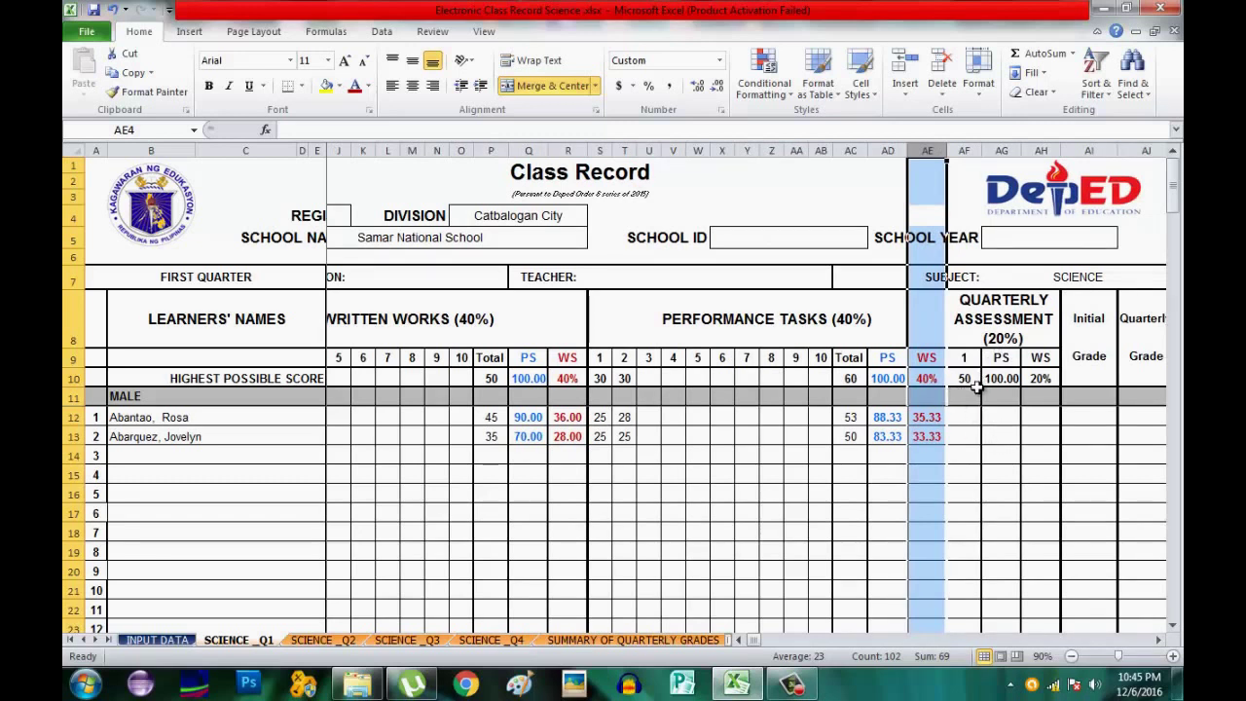
click(968, 415)
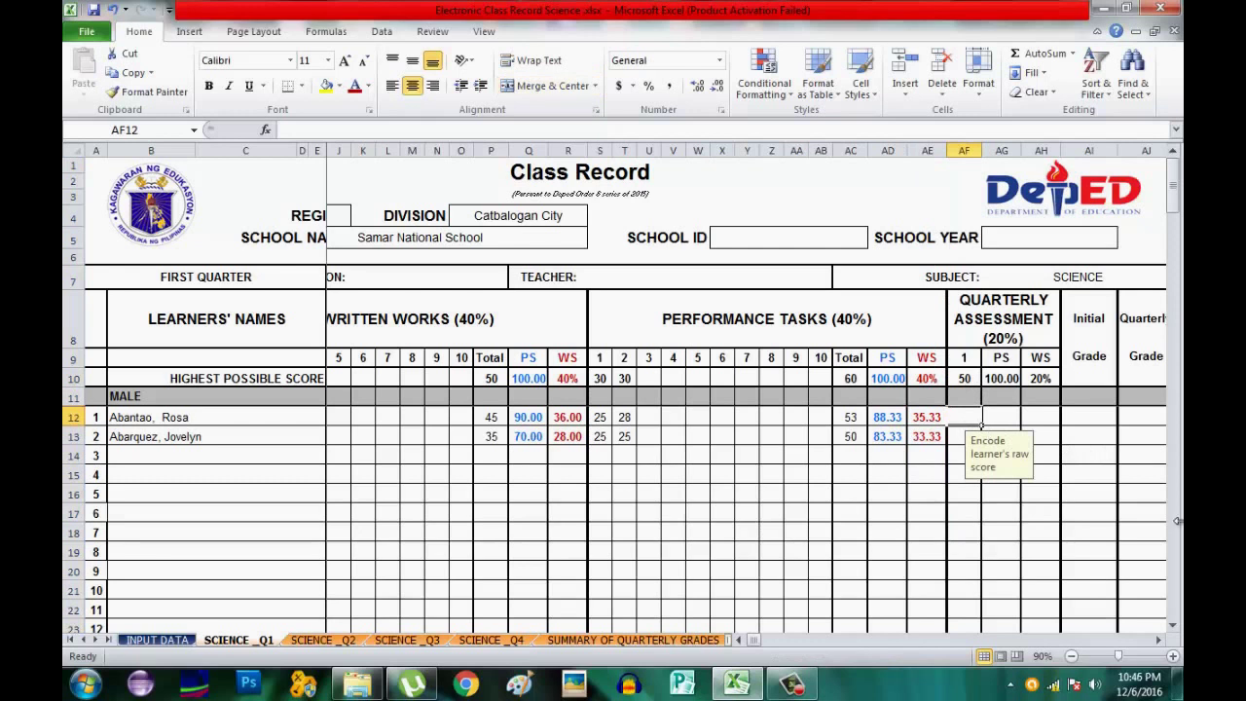
text(40)
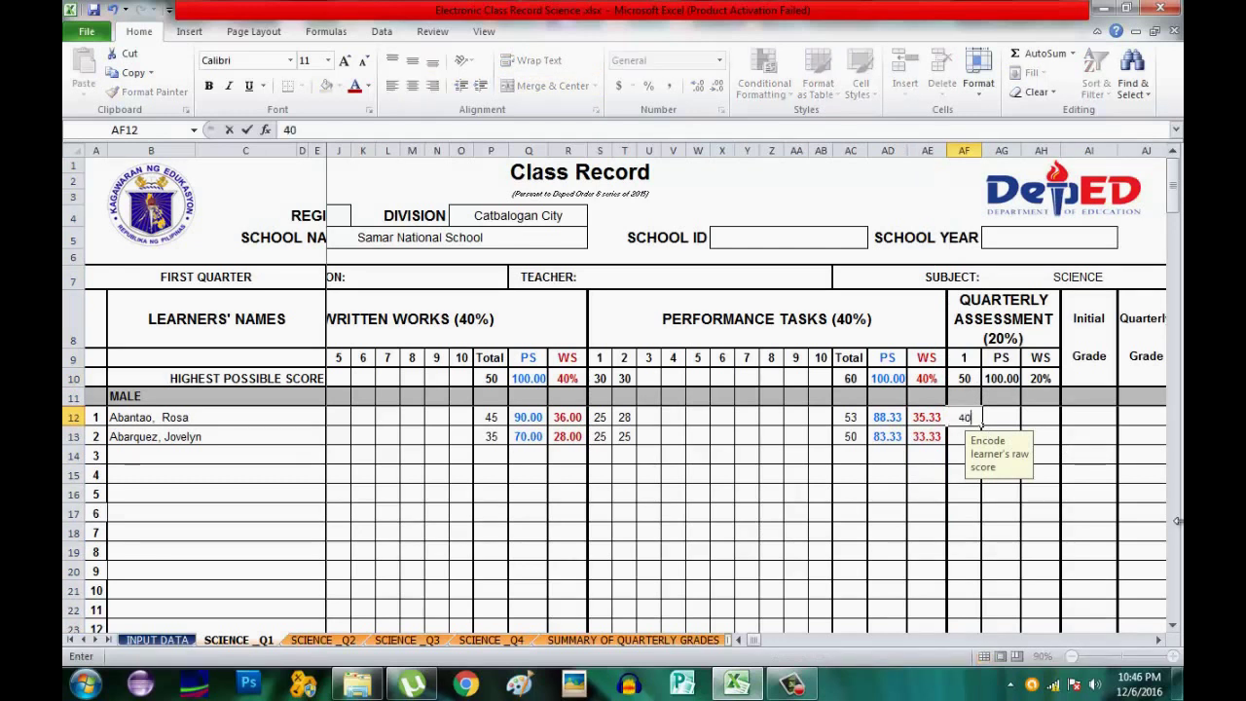
key(Return)
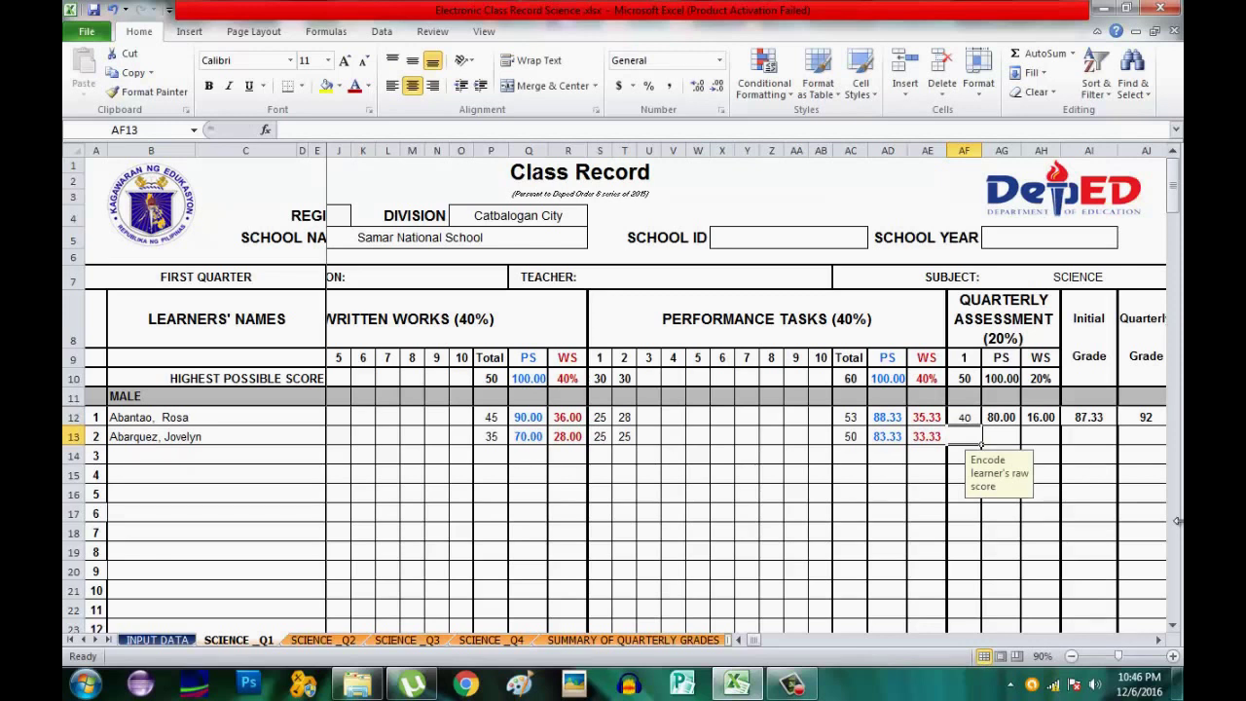
text(3)
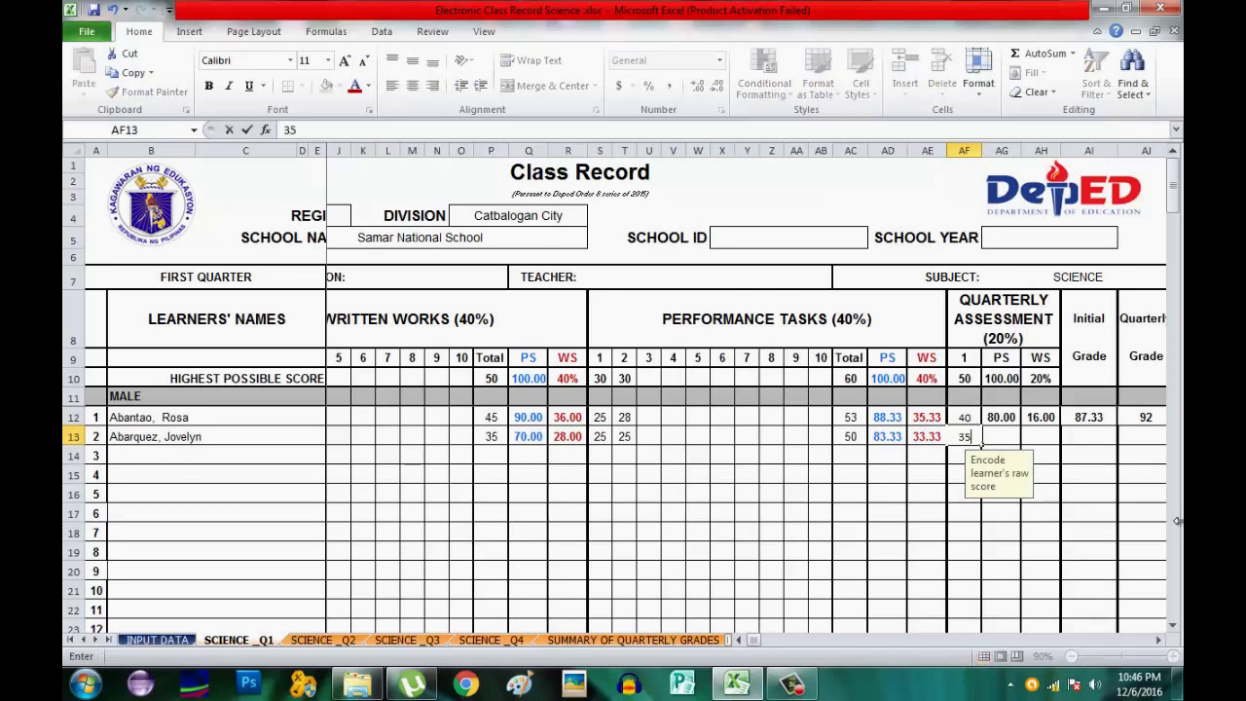
text(5)
key(Return)
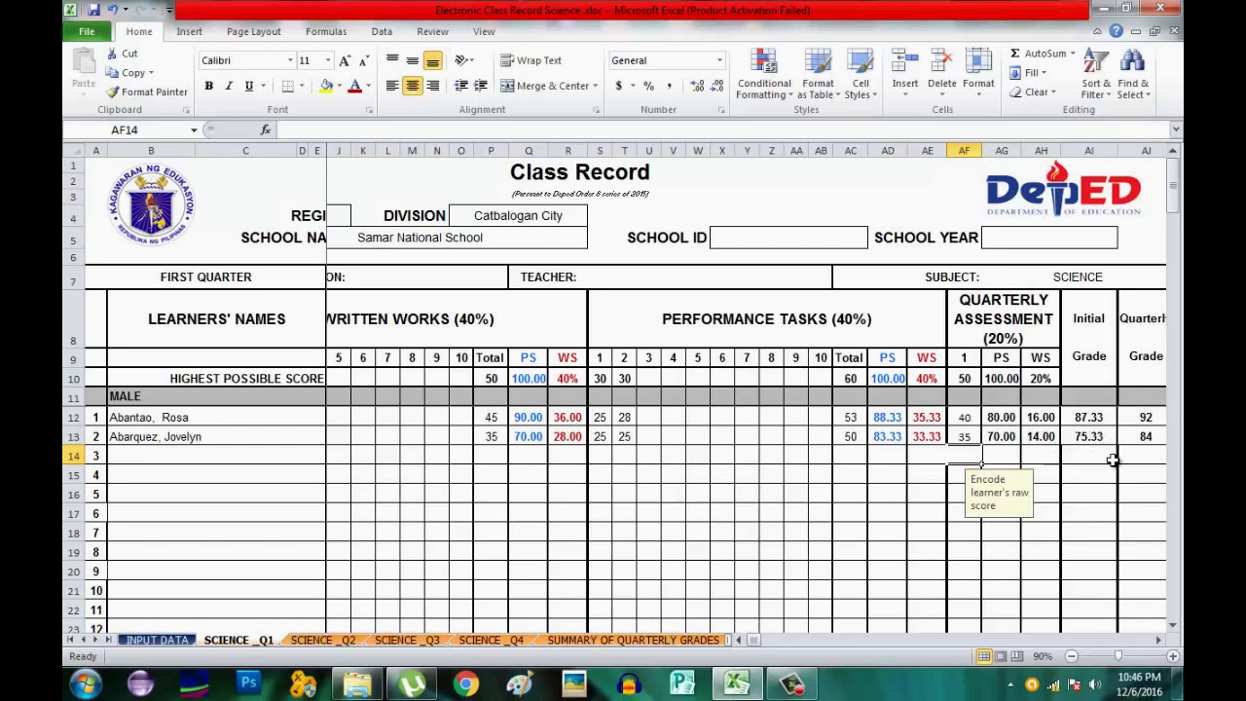
click(1158, 642)
click(1158, 642)
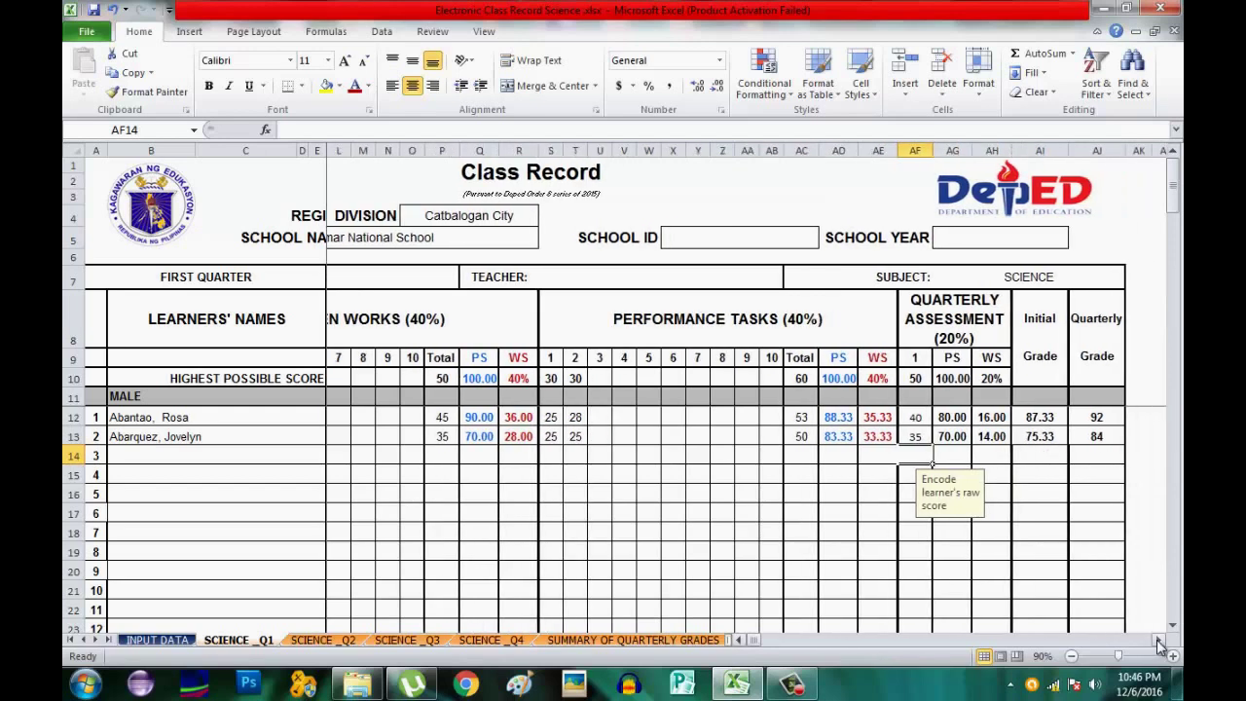
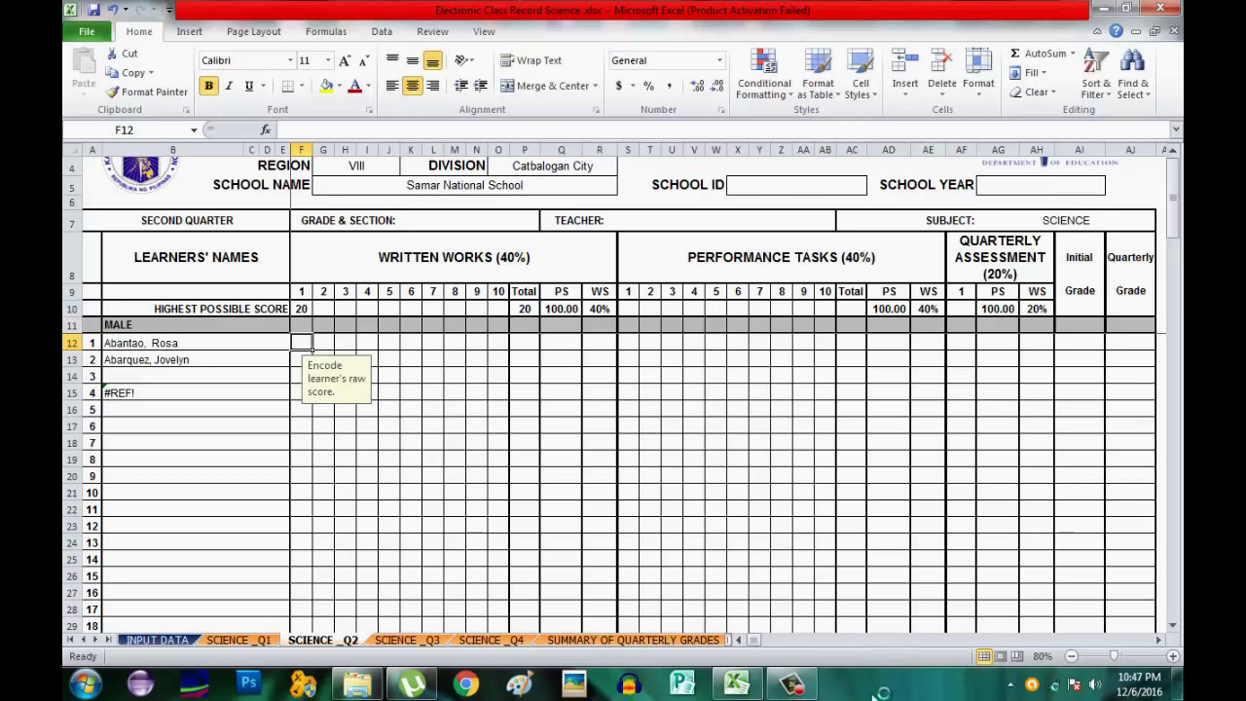
Enter first written work scores of 18 and 15 for the two male learners.
mouse_move(810, 692)
text(18)
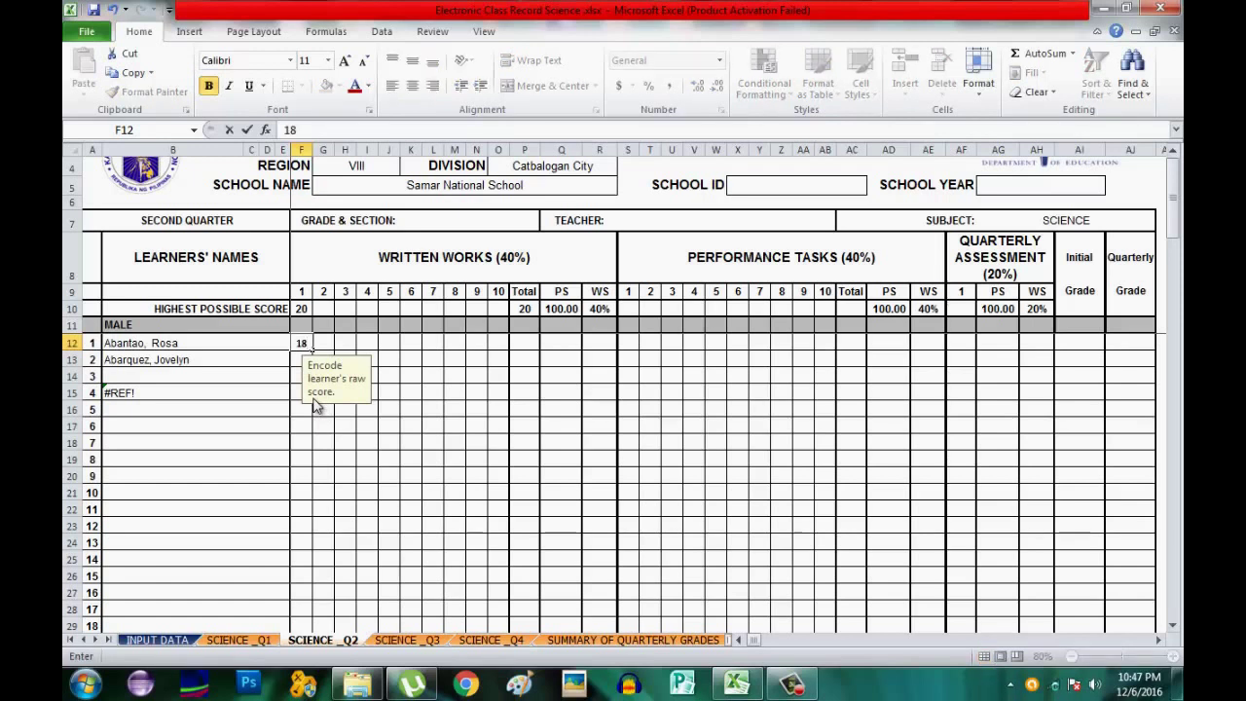
key(Return)
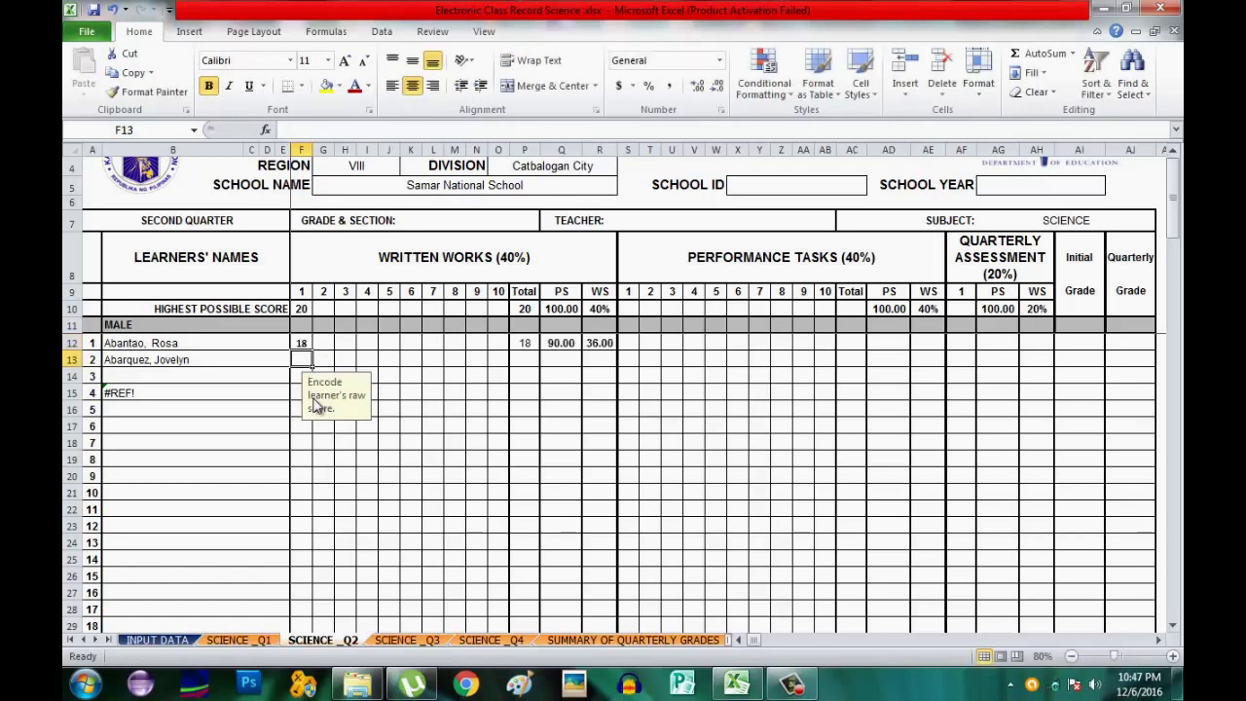
text(15)
key(Tab)
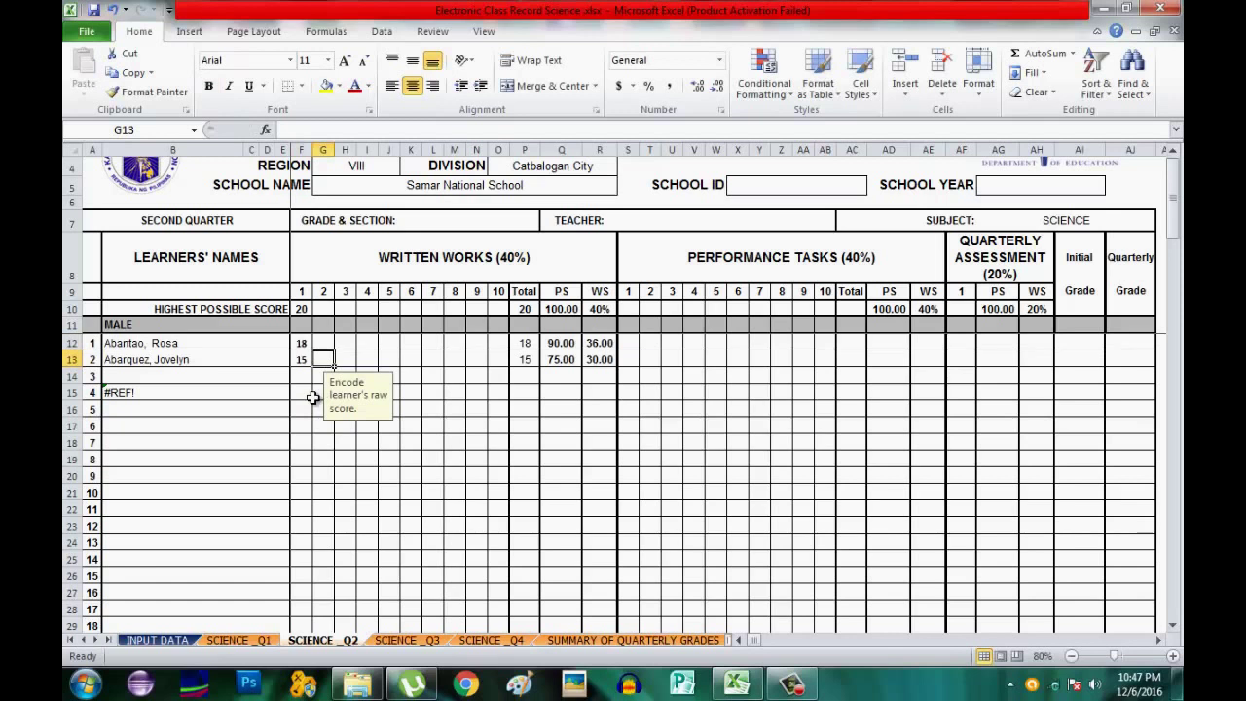
key(Tab)
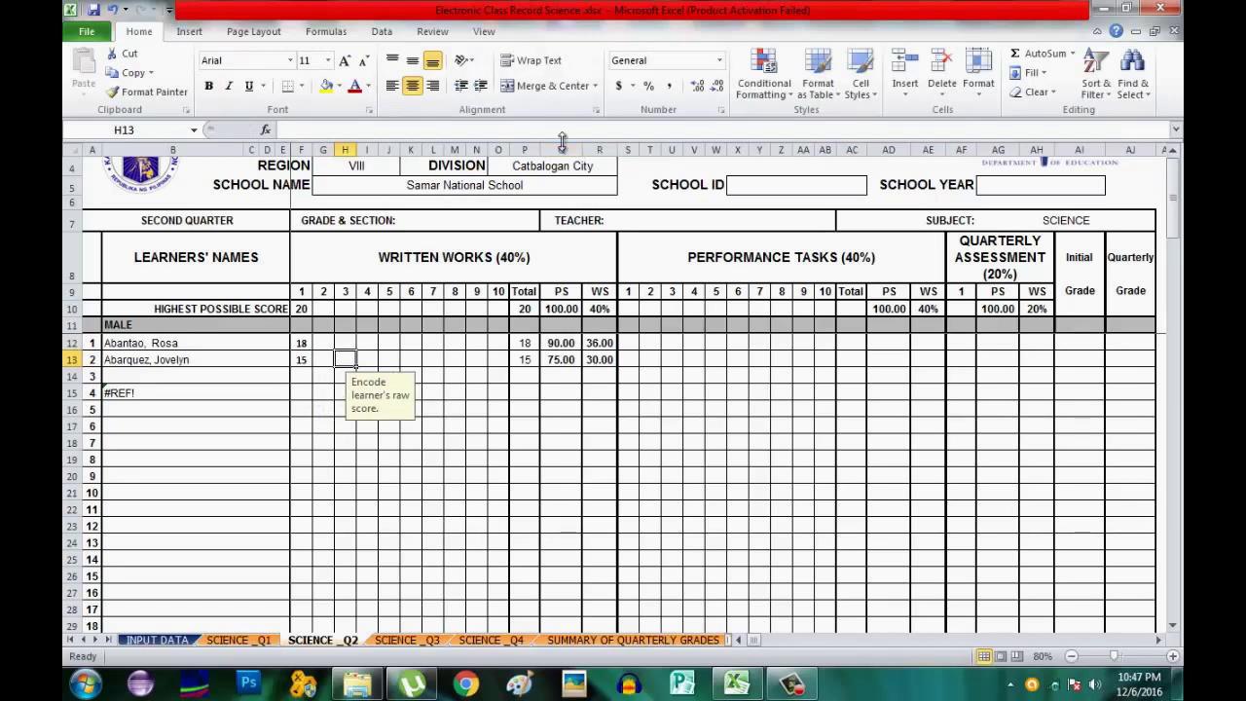
Make the written-works PS column Q blue and the WS column R red.
click(562, 149)
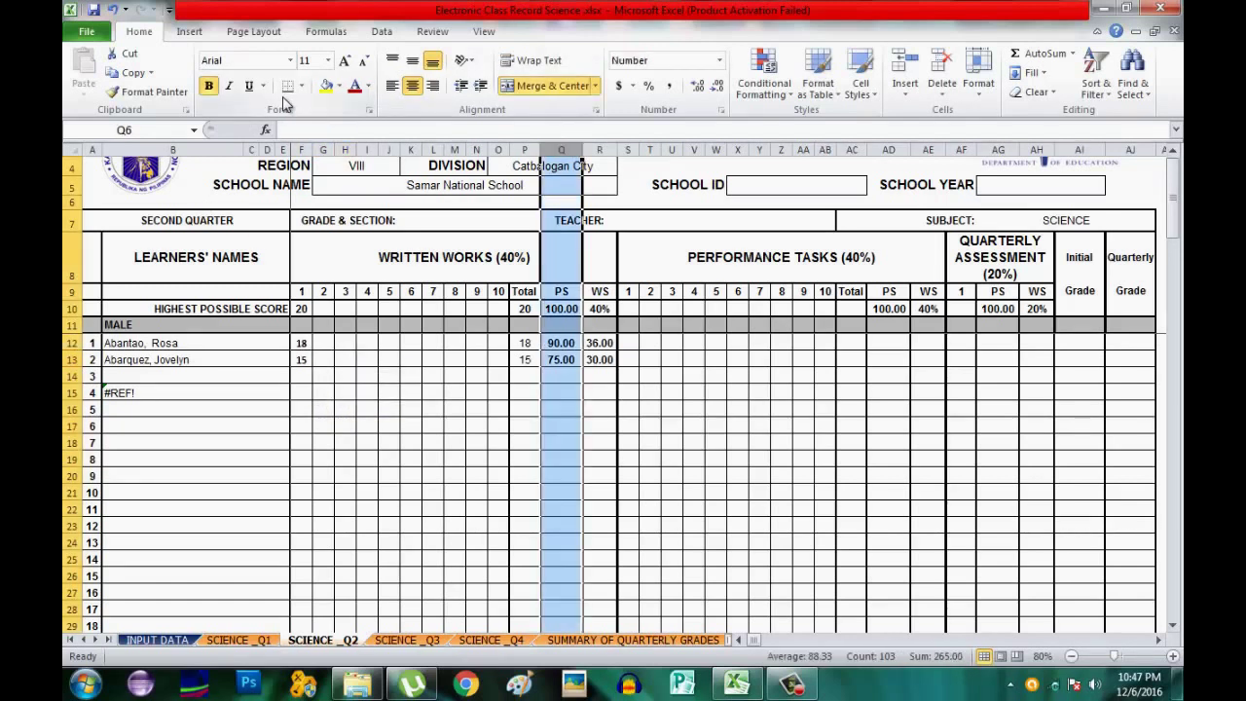
click(368, 86)
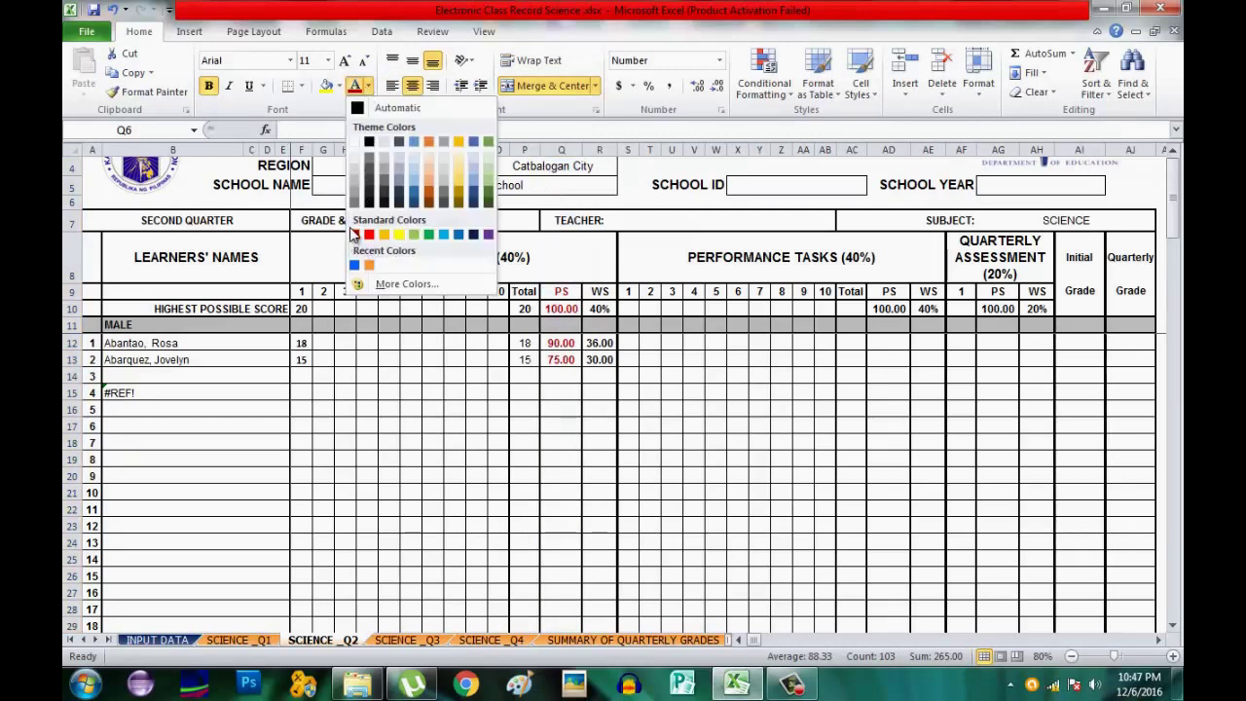
click(354, 265)
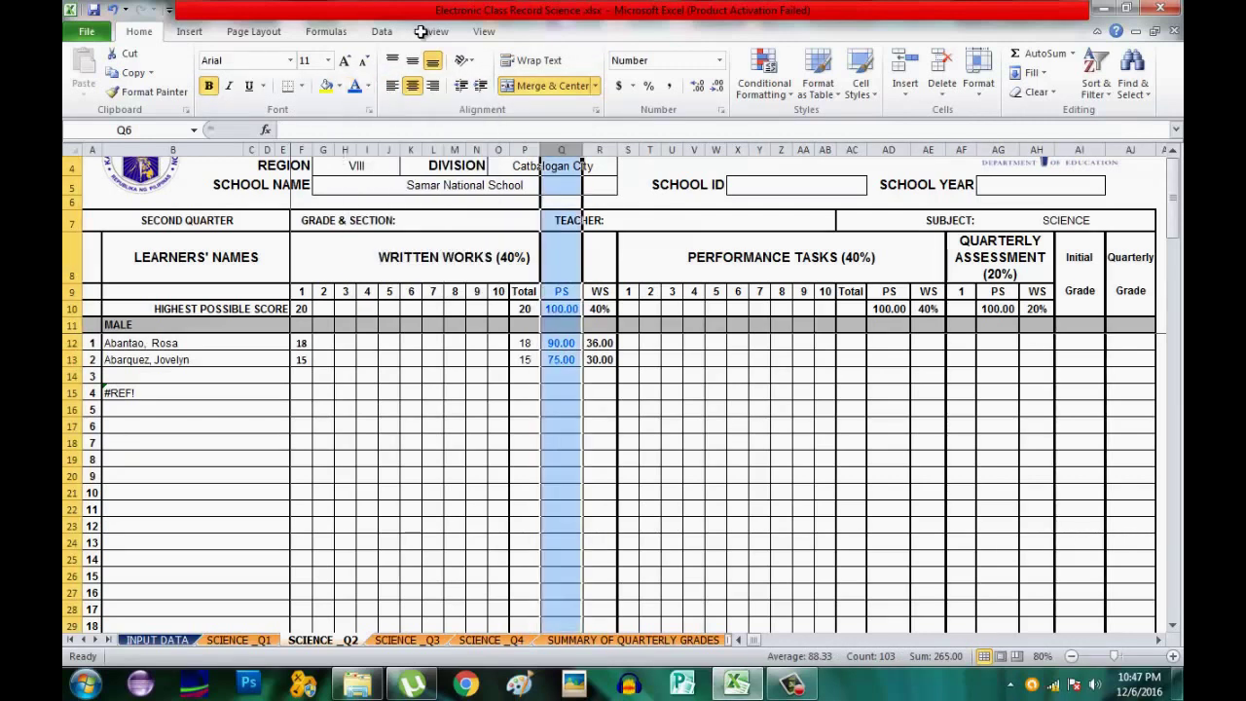
click(596, 149)
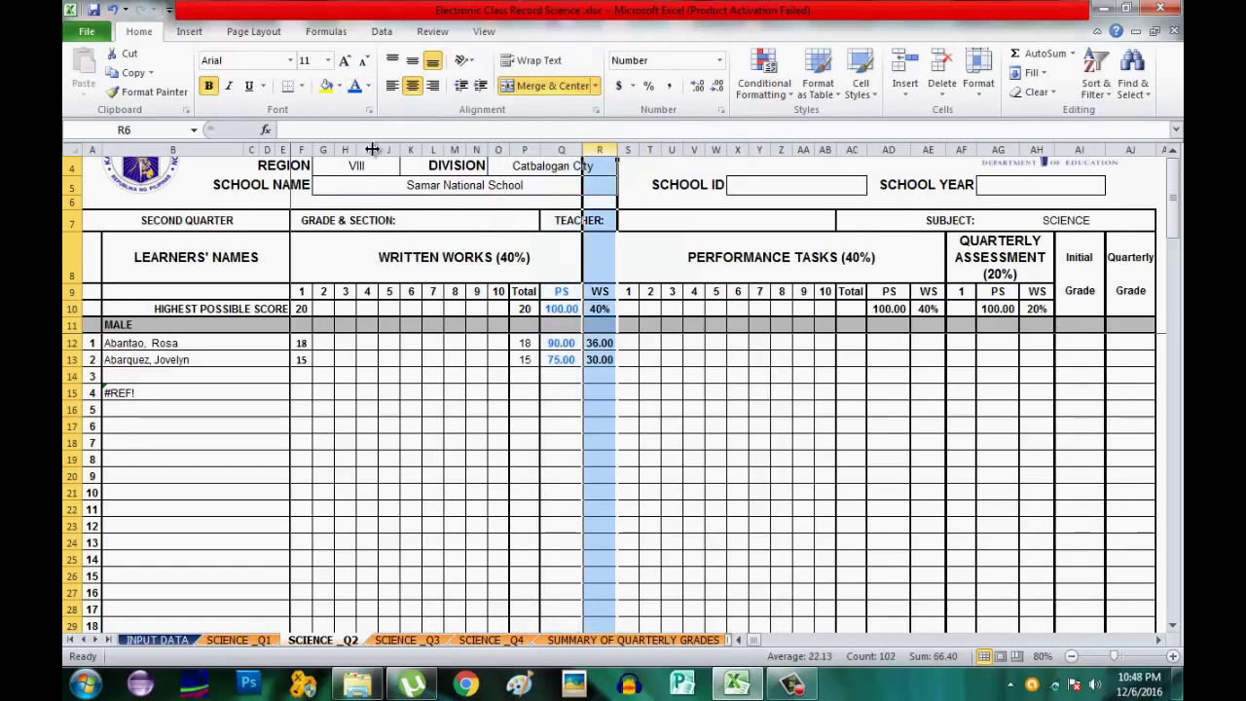
click(369, 85)
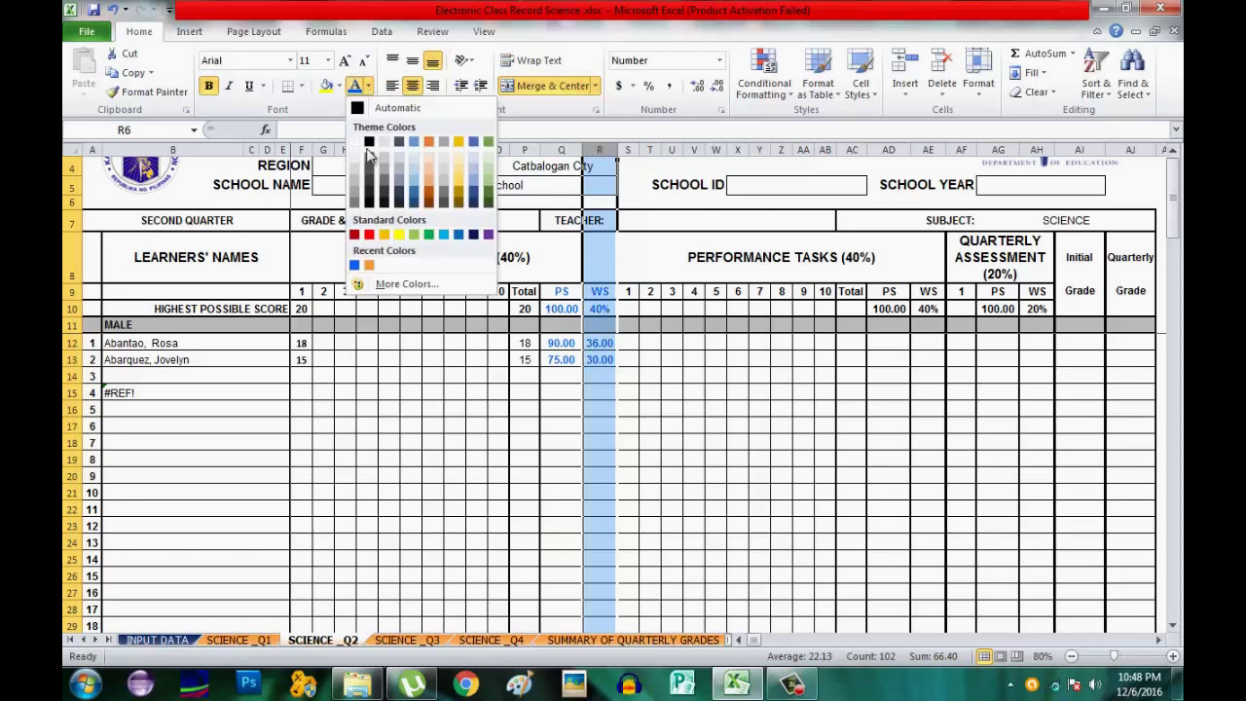
click(368, 234)
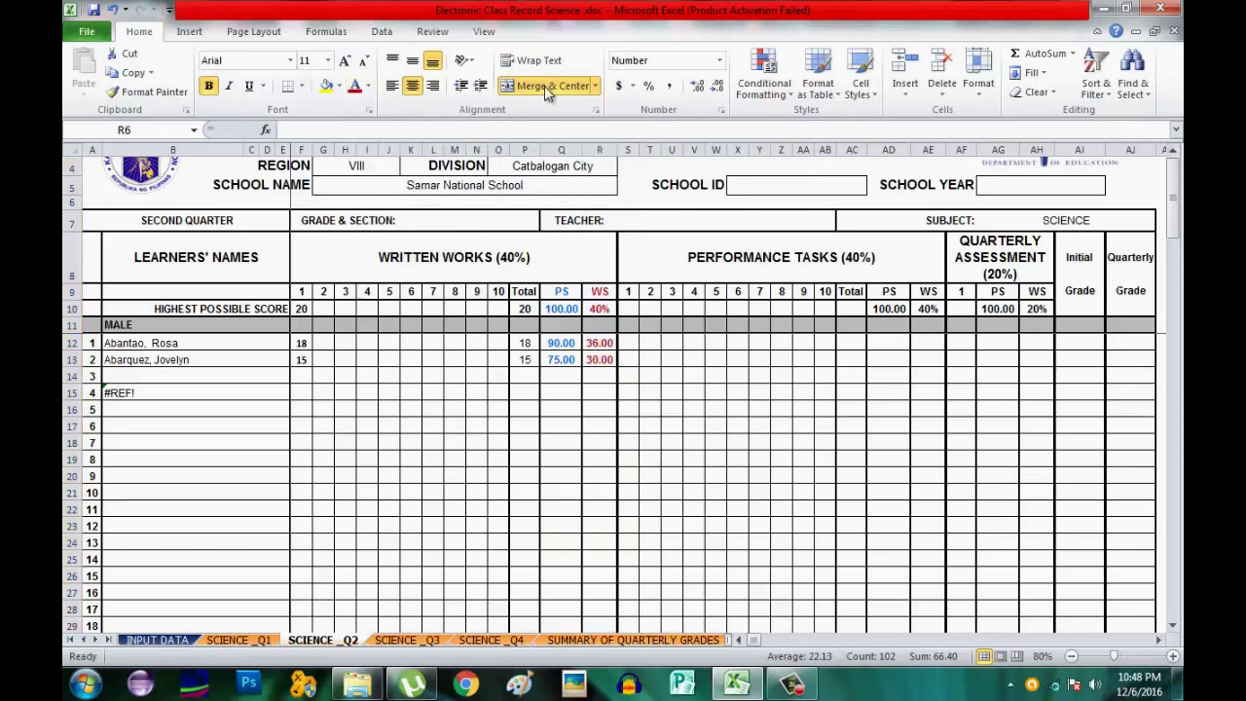
click(632, 309)
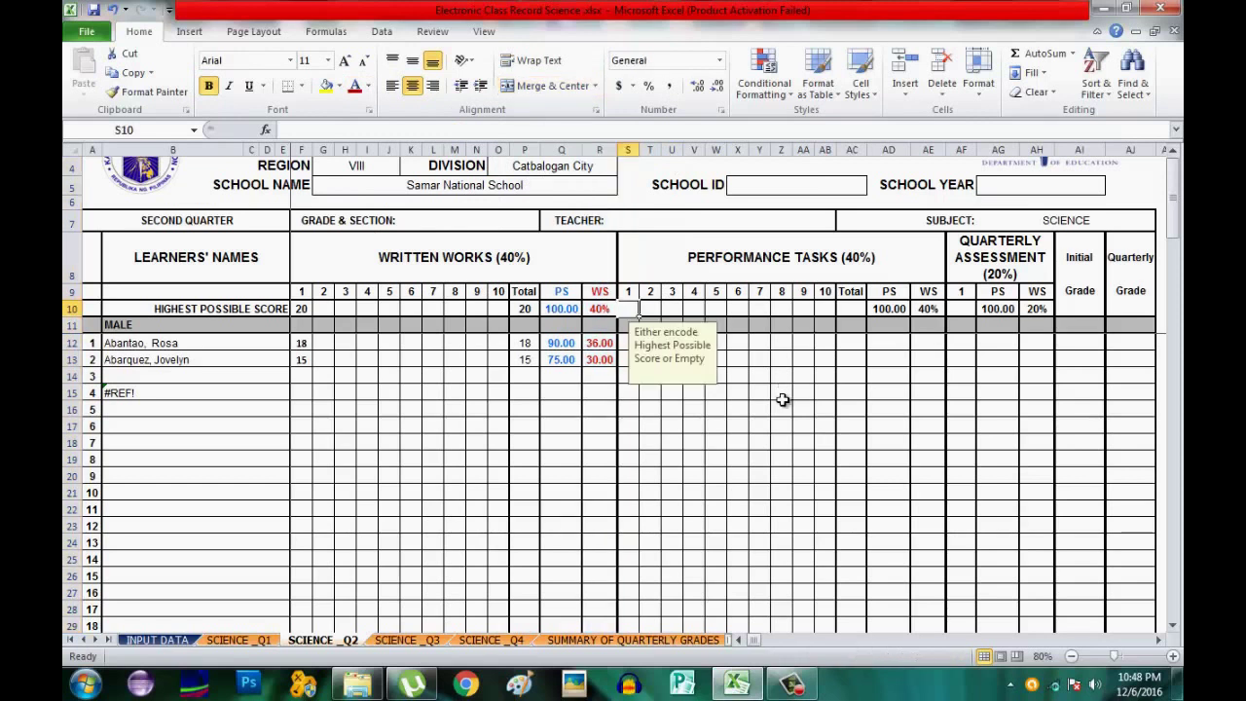
Give performance task 1 a highest score of 30 and learner scores 25 and 20.
text(30)
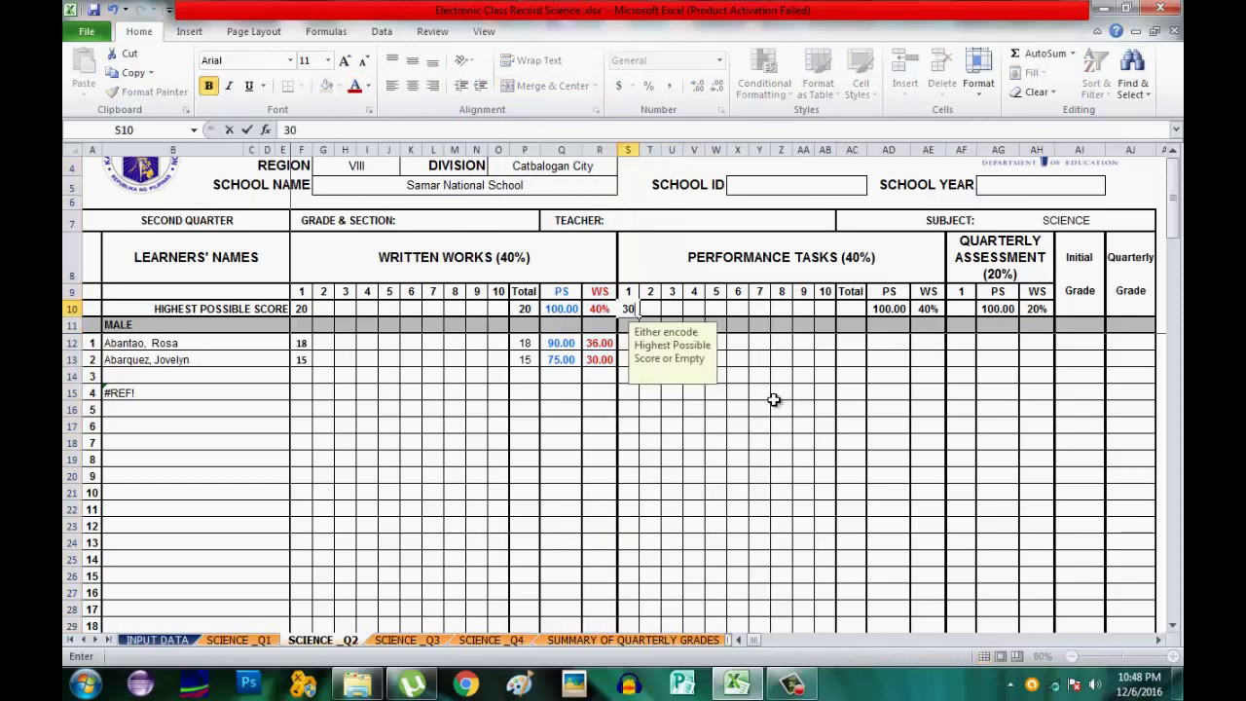
key(Return)
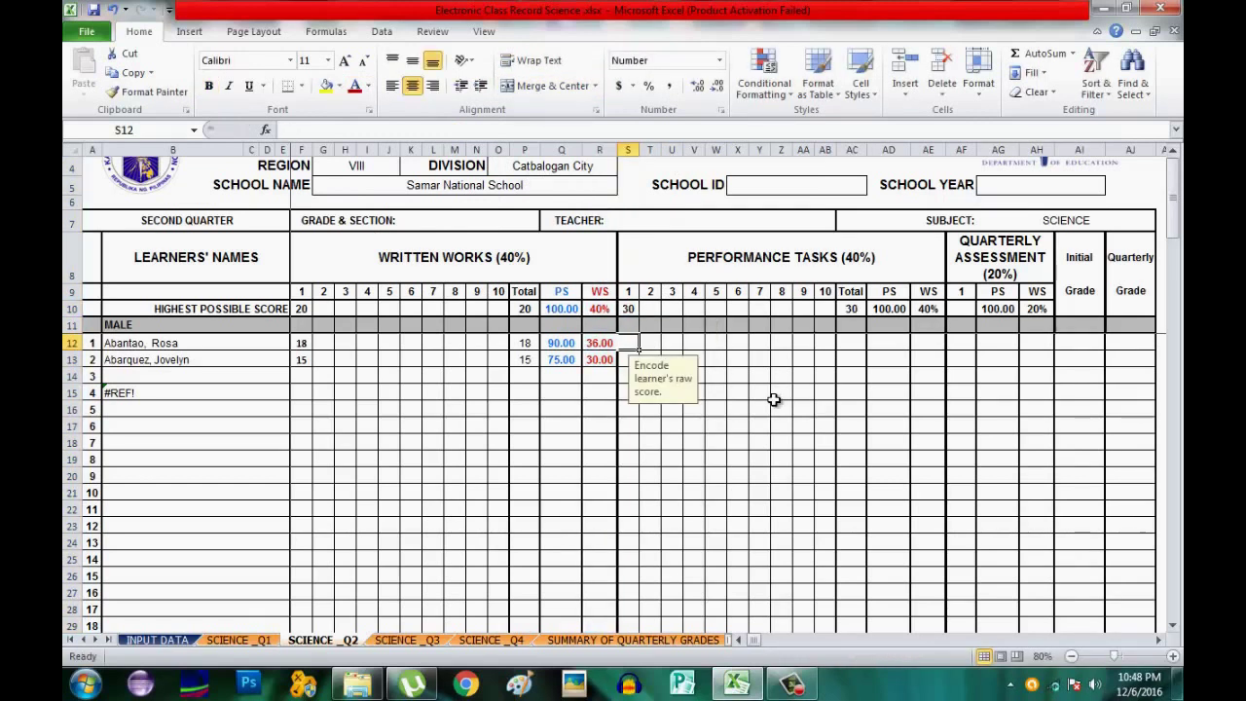
text(25)
key(Return)
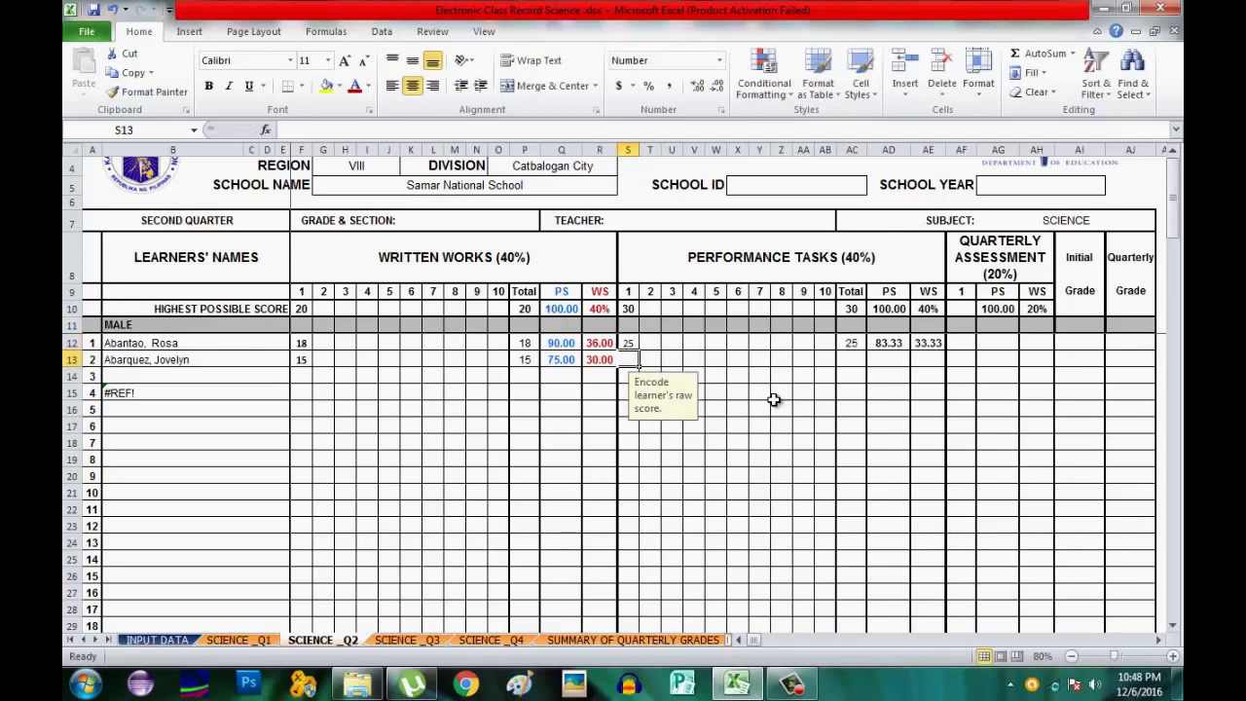
text(2)
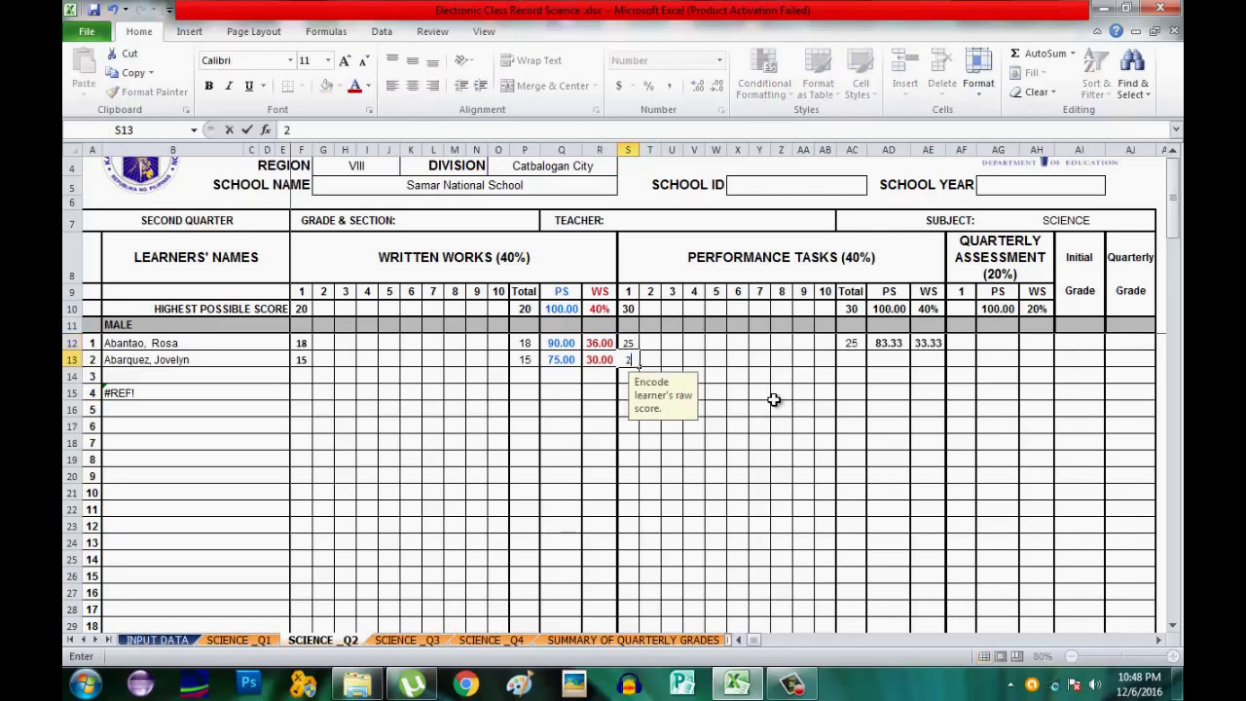
text(0)
key(Tab)
key(Tab)
key(Tab)
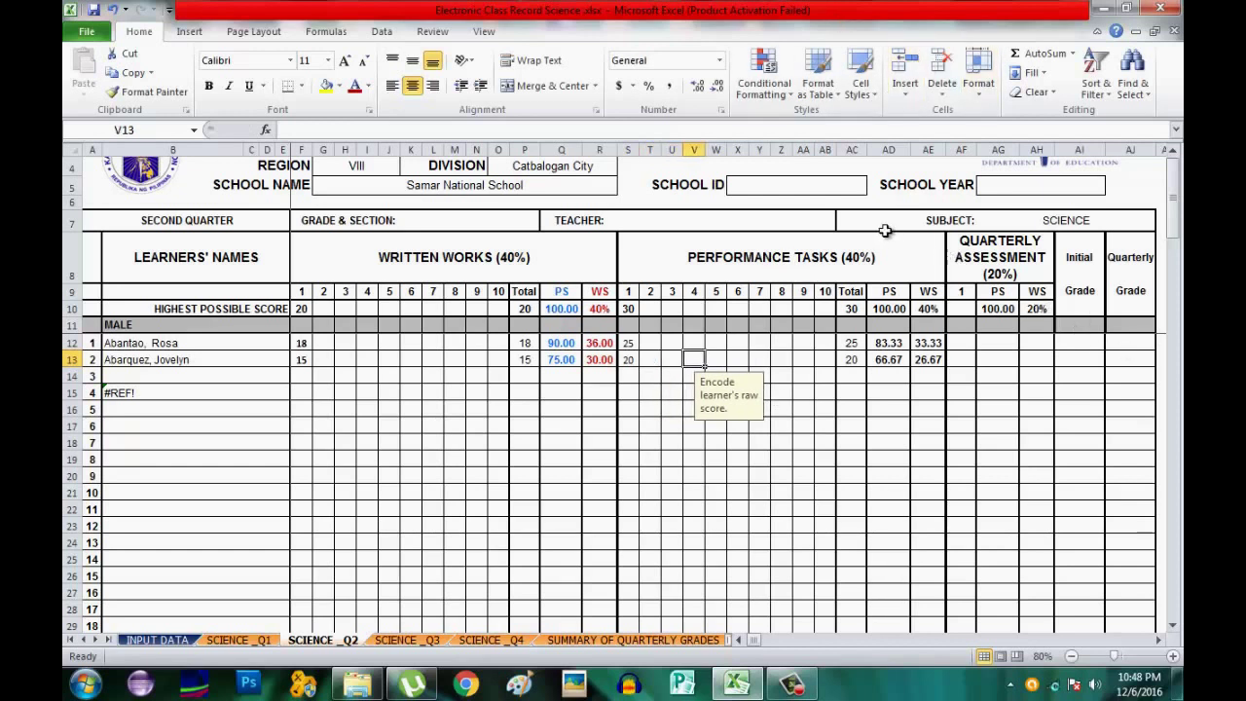
Make the performance-task PS column AD blue and the WS column AE red.
click(885, 148)
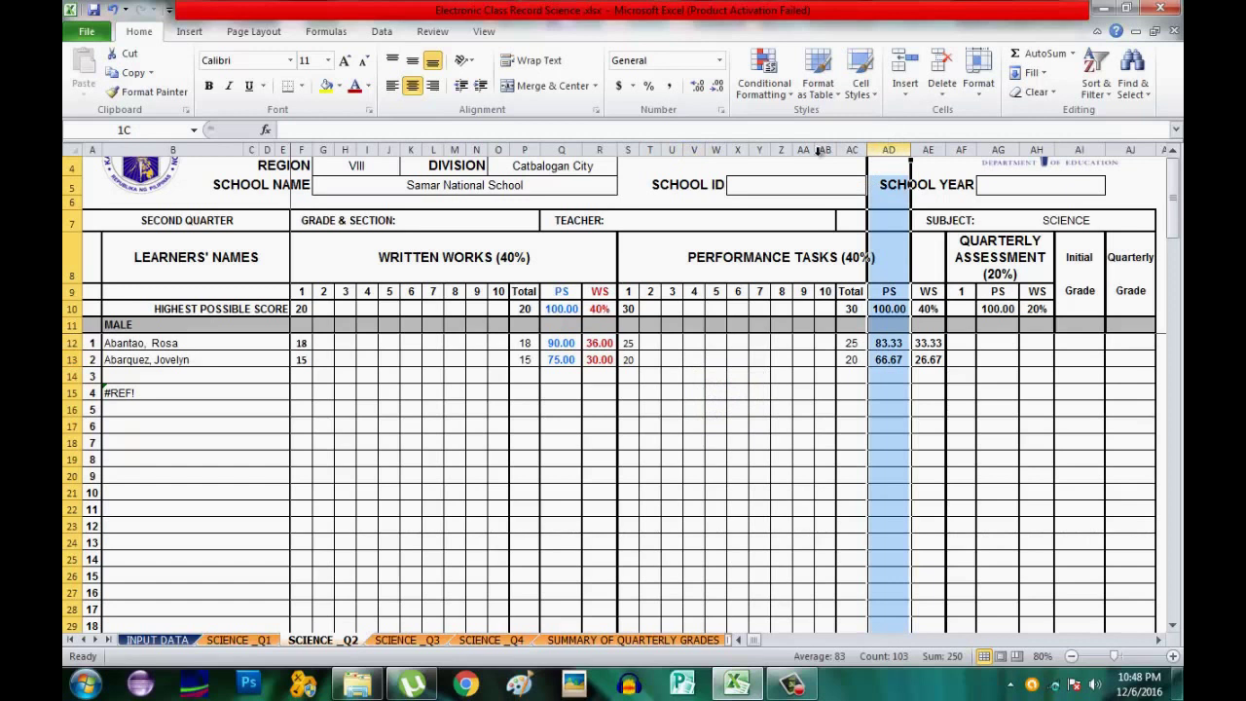
click(368, 86)
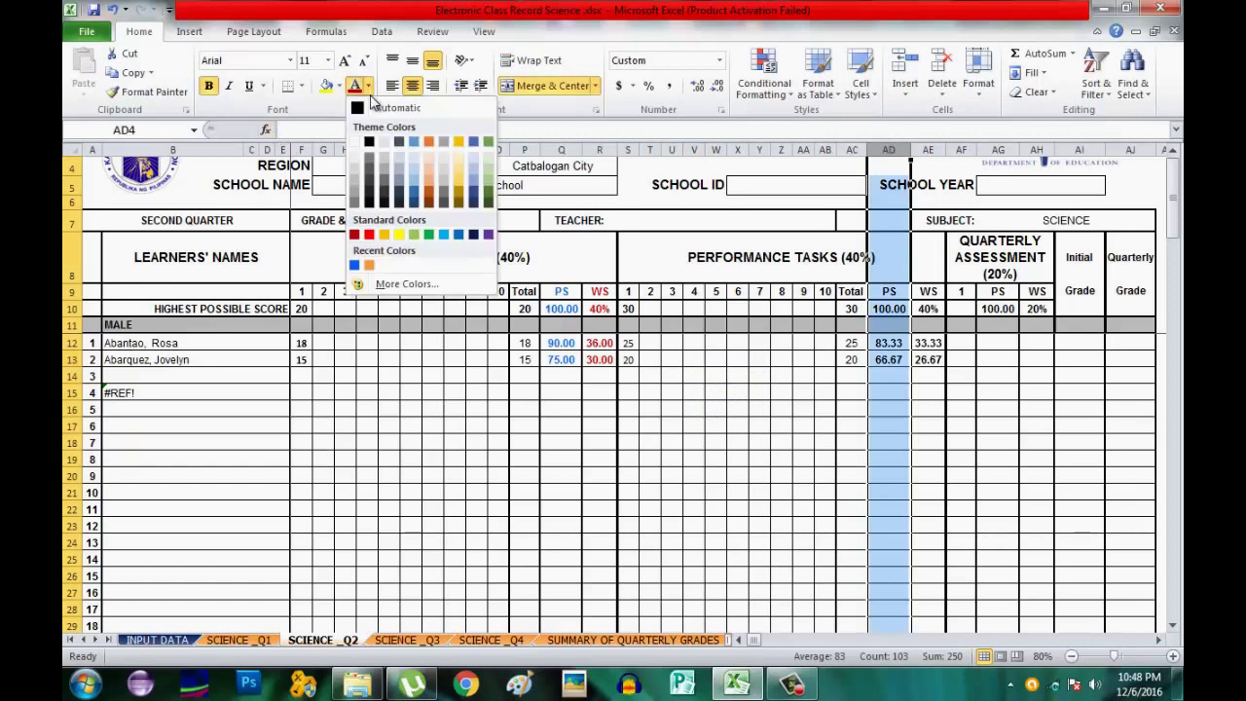
click(356, 267)
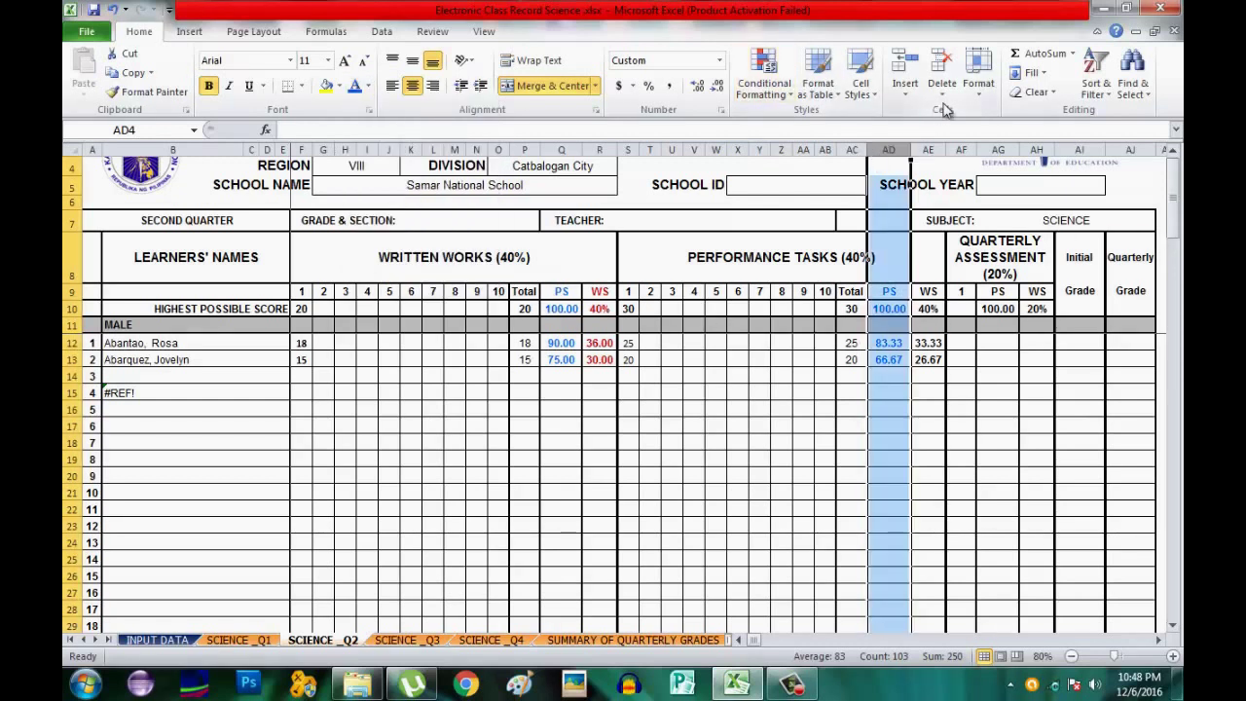
click(927, 149)
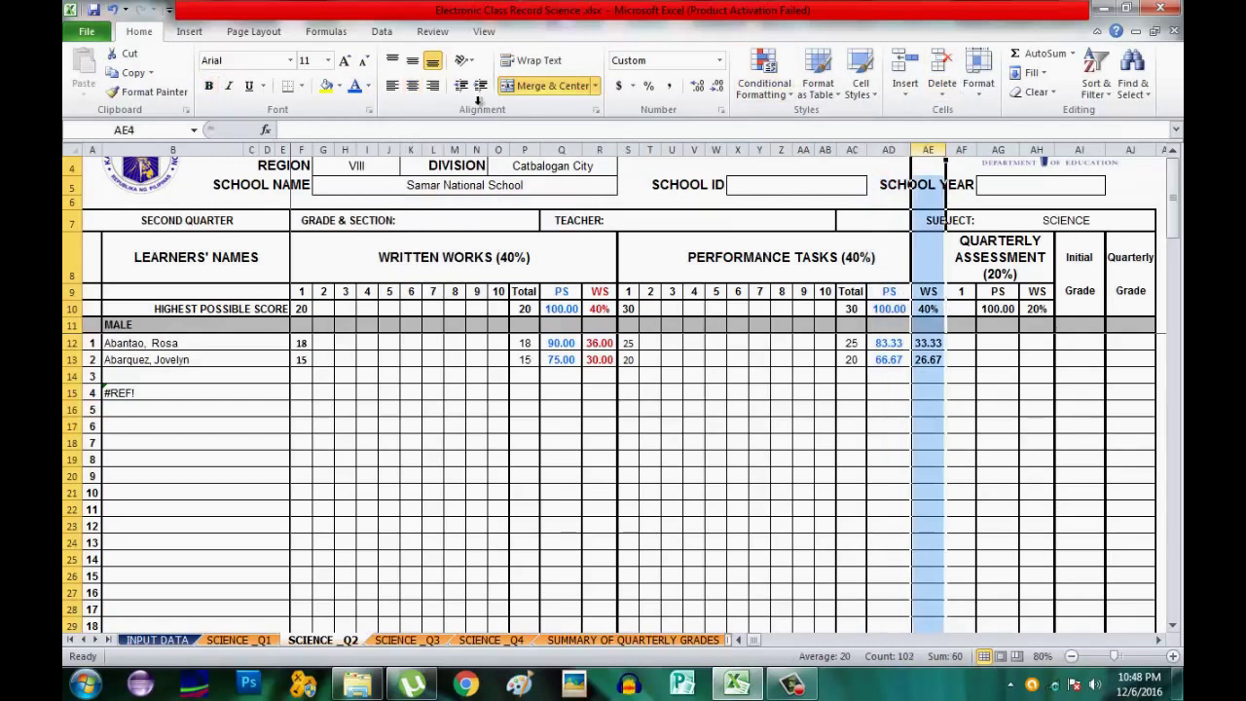
click(368, 85)
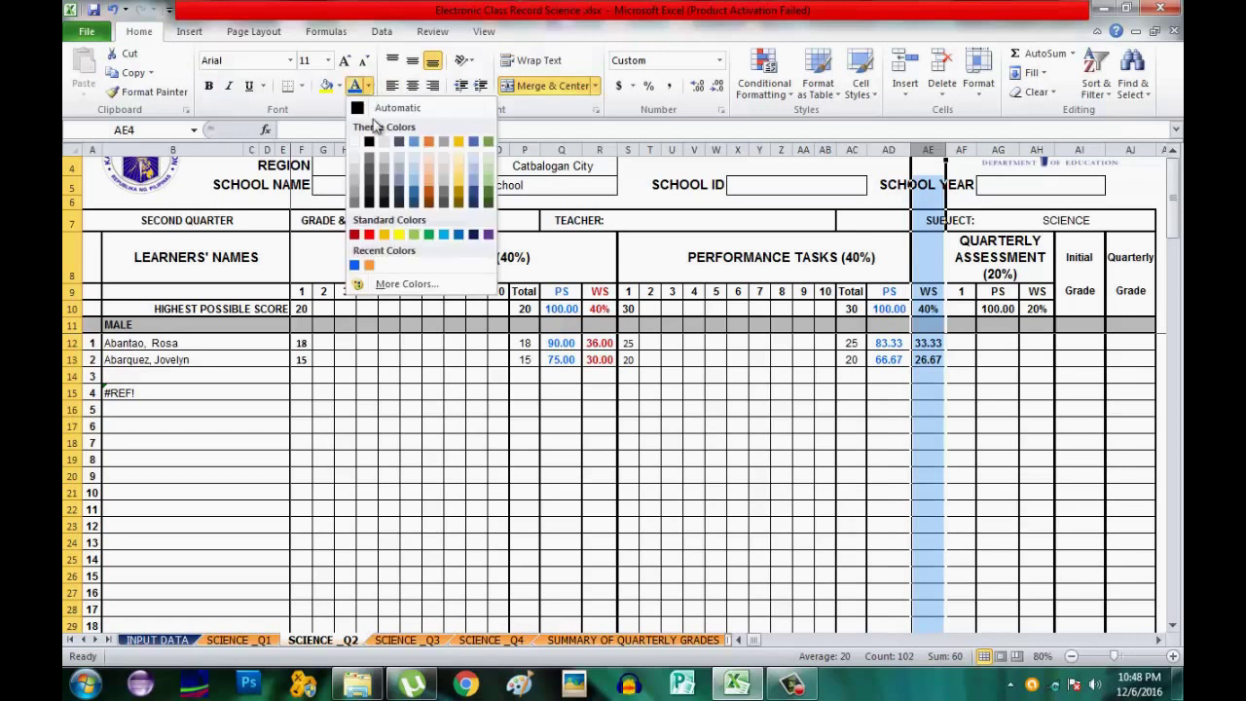
click(355, 234)
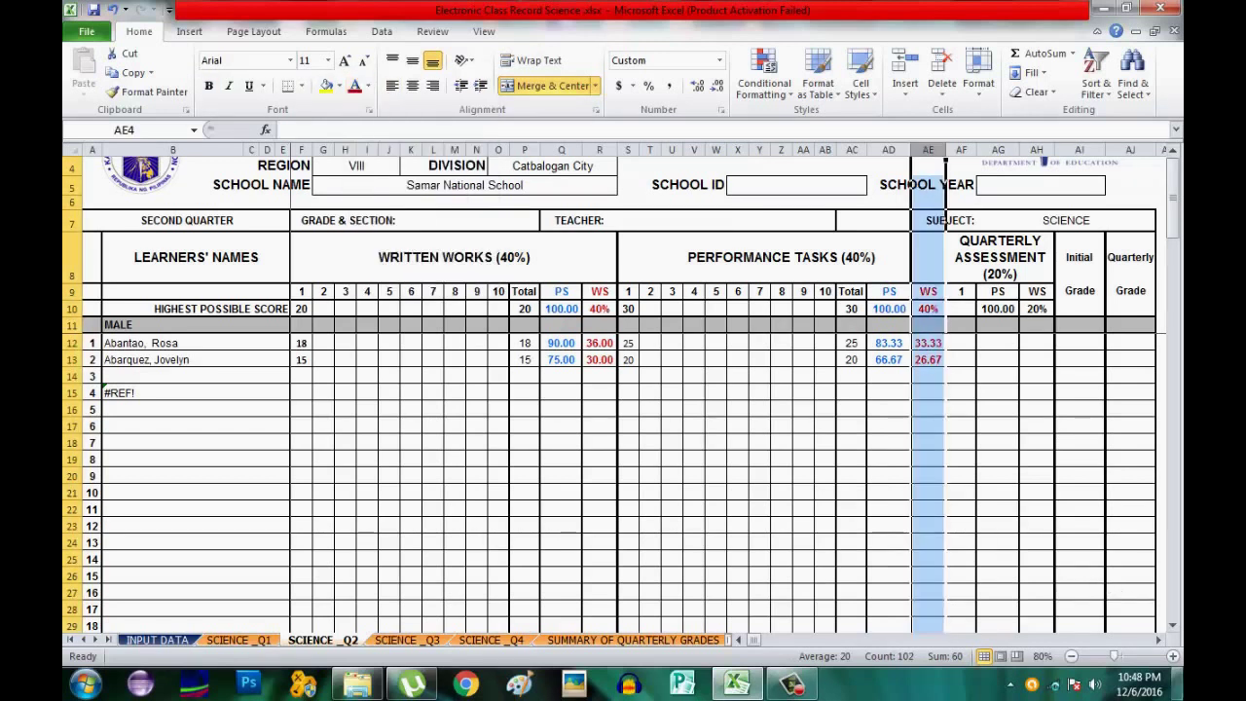
Enter a quarterly assessment highest score of 50 and learner scores 45 and 40.
click(1157, 639)
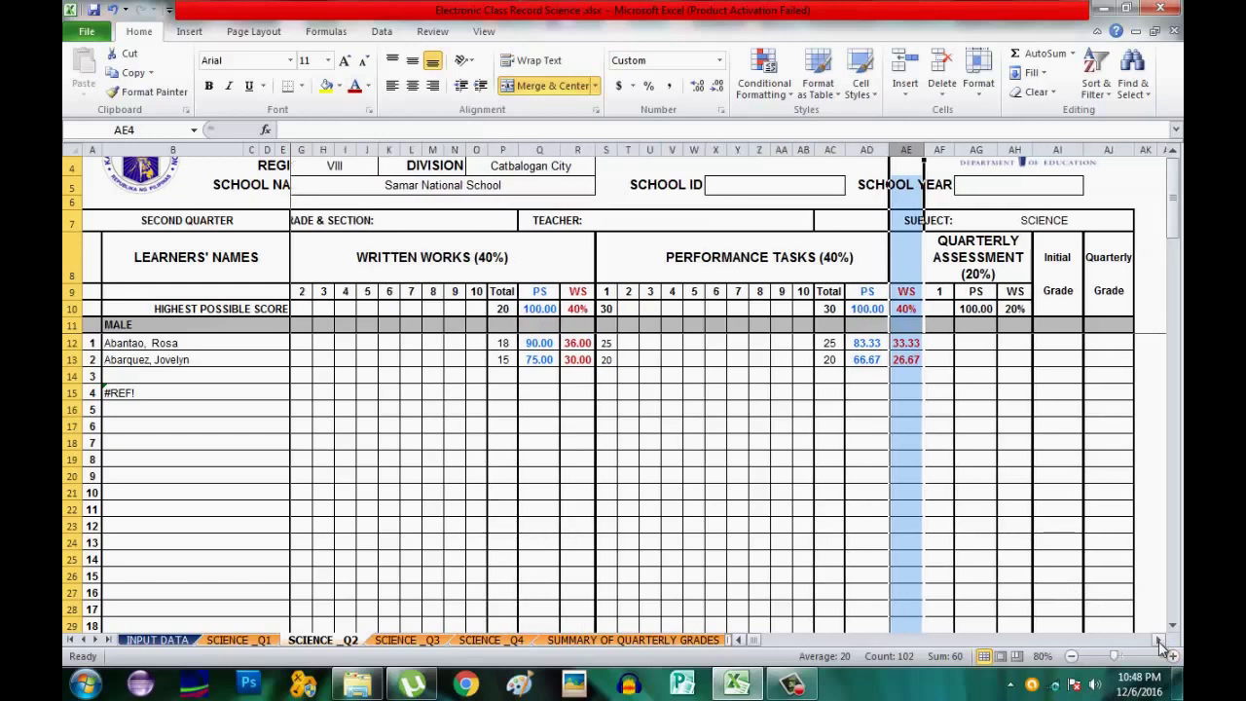
click(1158, 640)
click(1158, 639)
click(1158, 639)
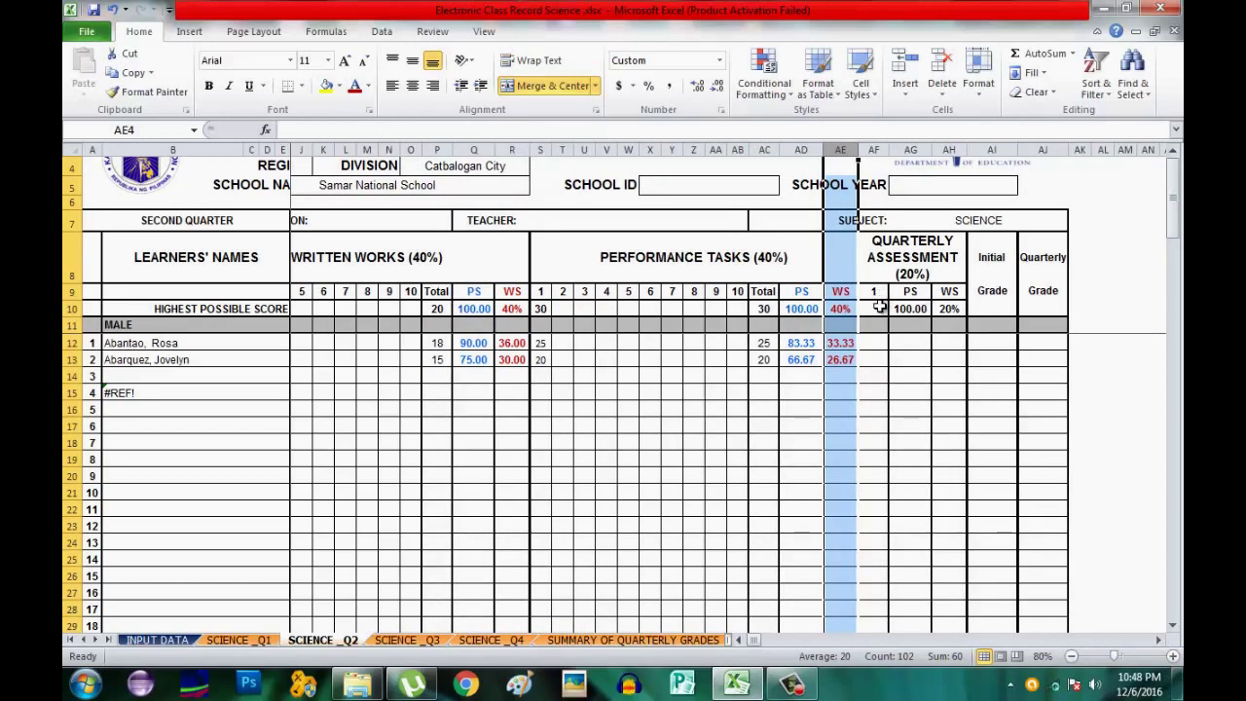
click(876, 308)
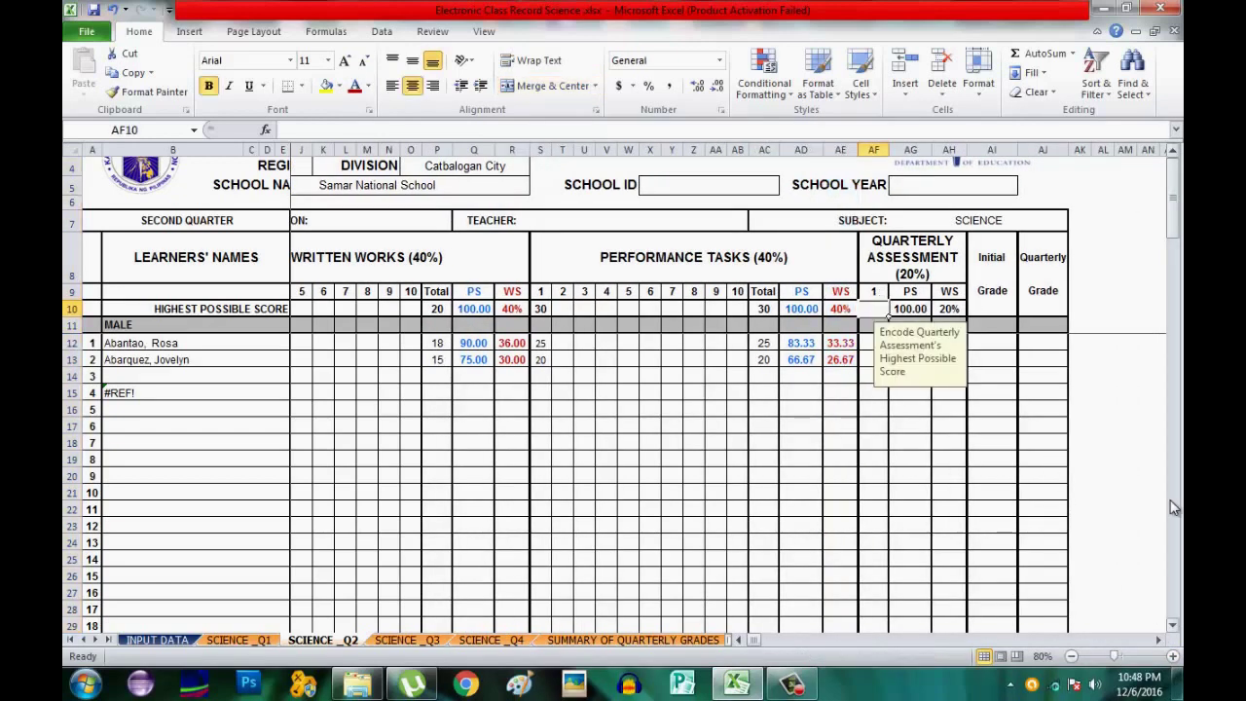
text(50)
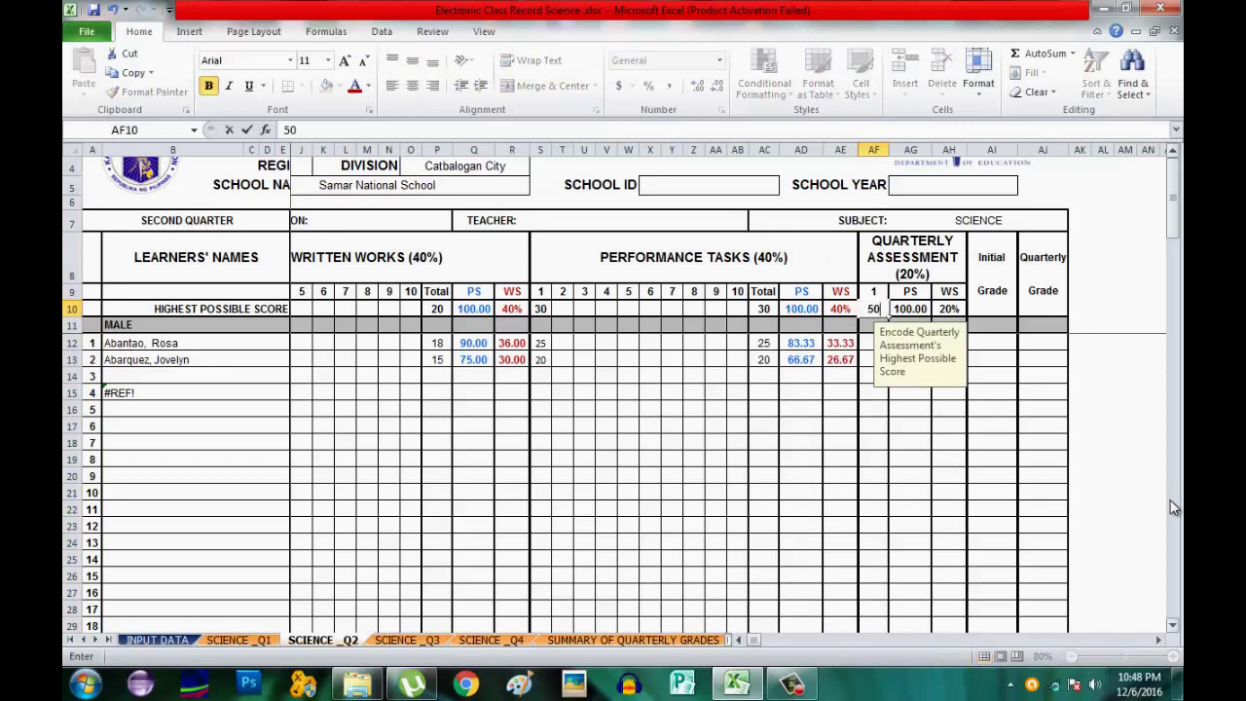
key(Return)
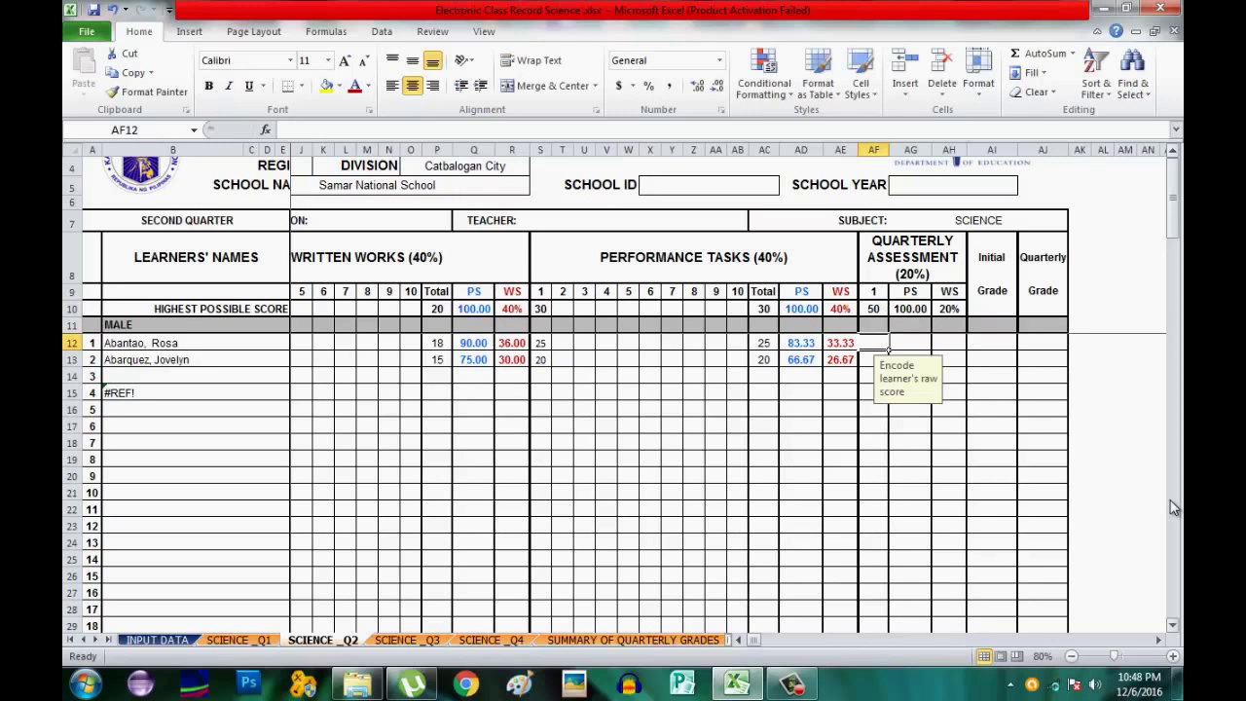
text(45)
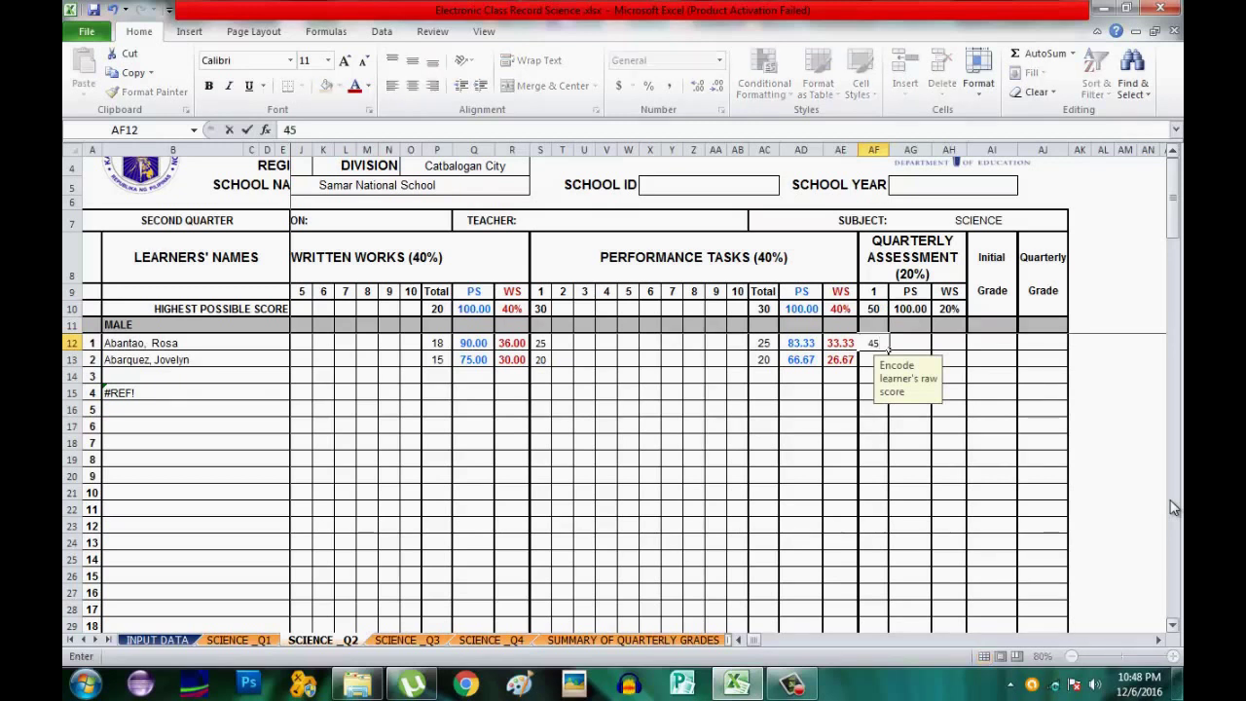
key(Return)
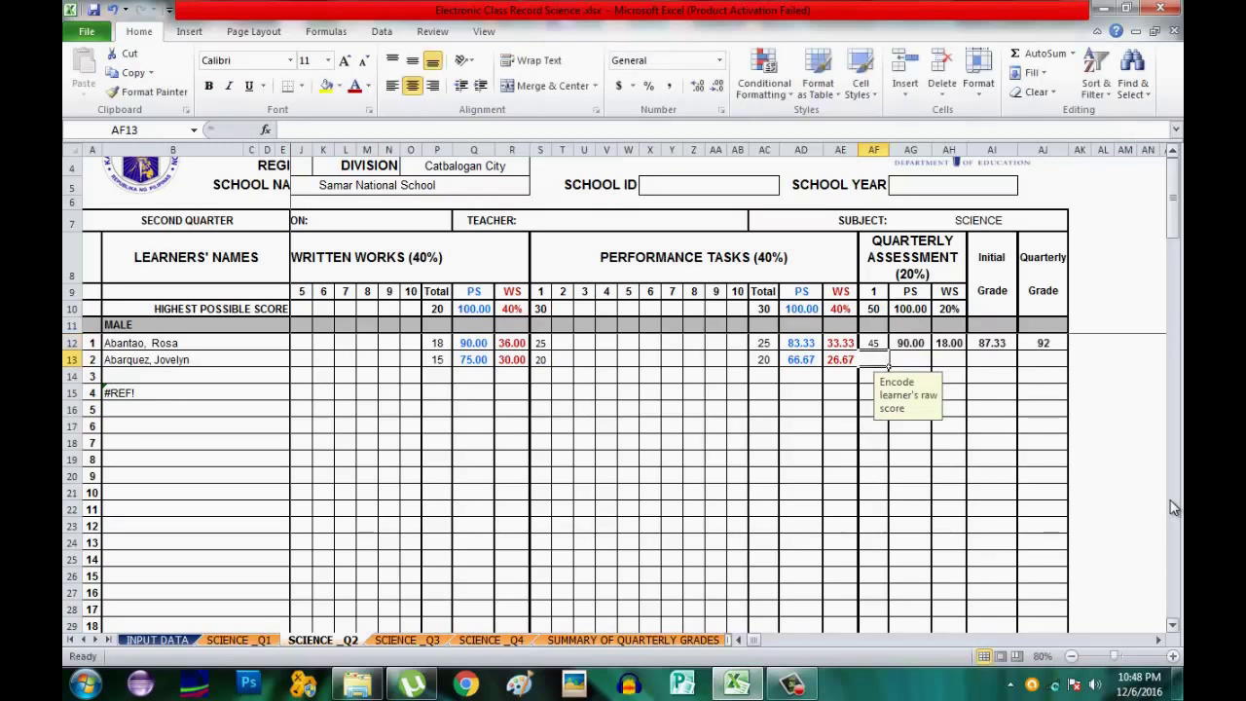
text(4)
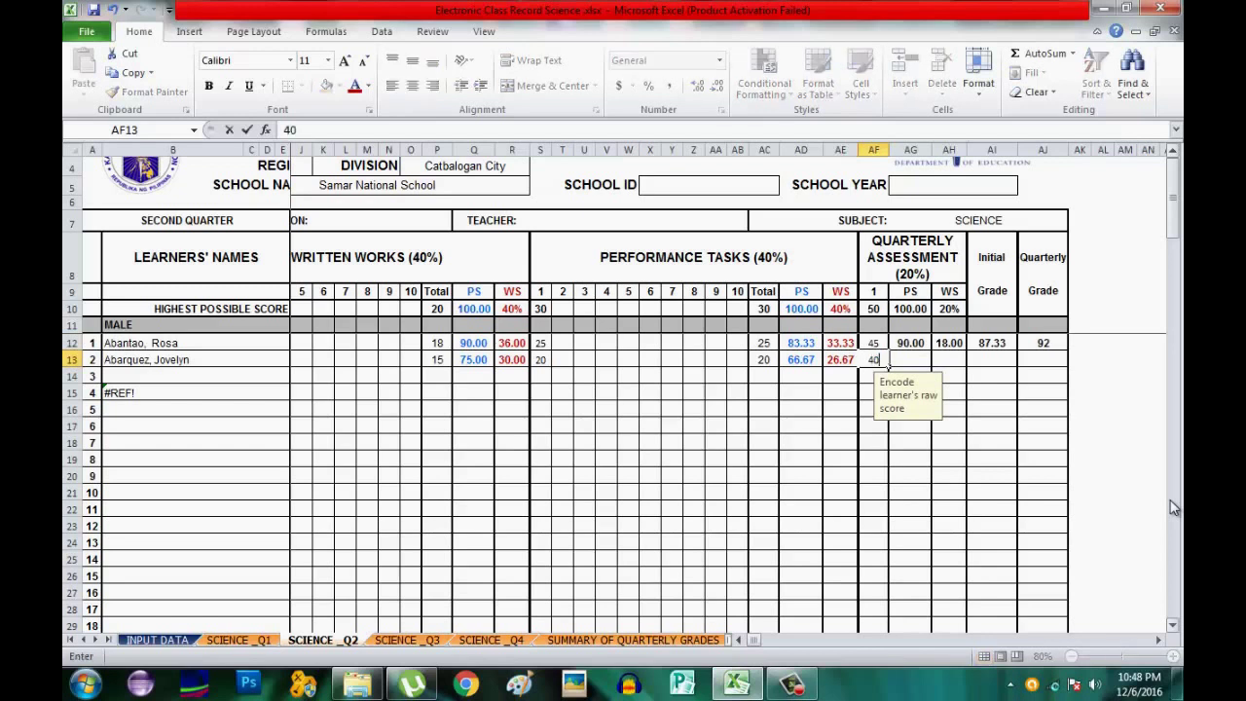
text(0)
key(Tab)
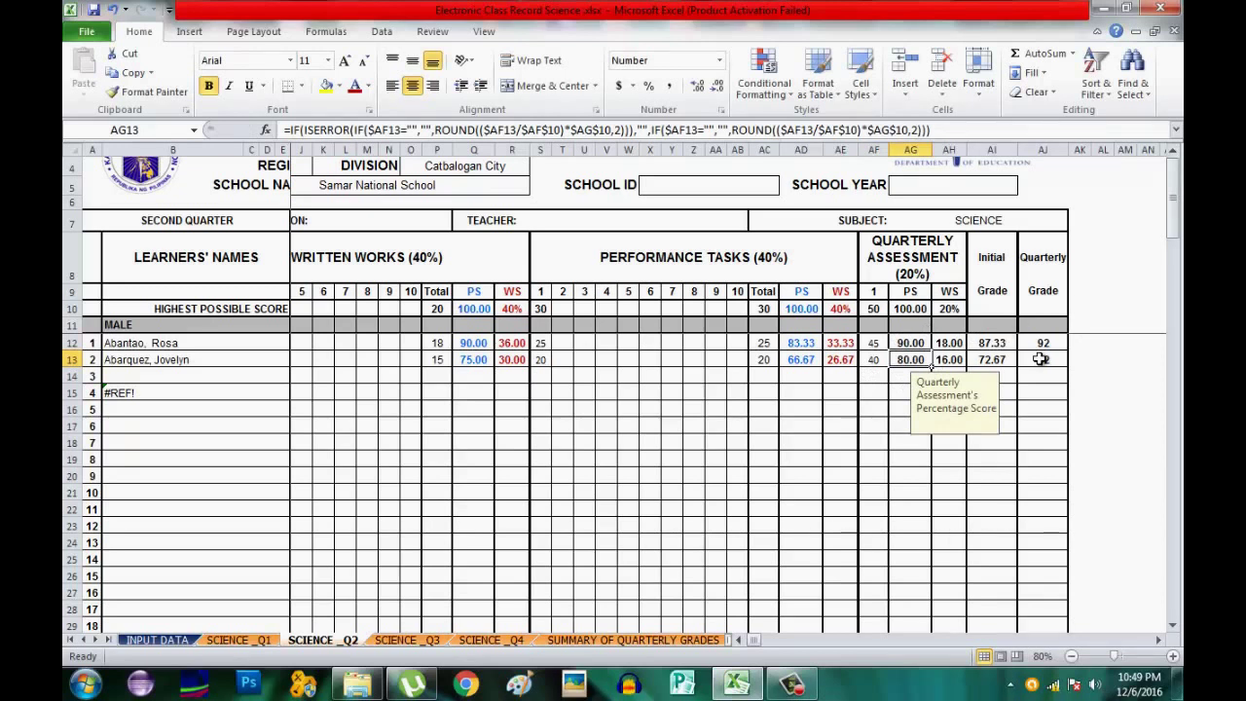
Switch to the SCIENCE_Q3 sheet and select written work 1's highest-score cell F10.
click(409, 643)
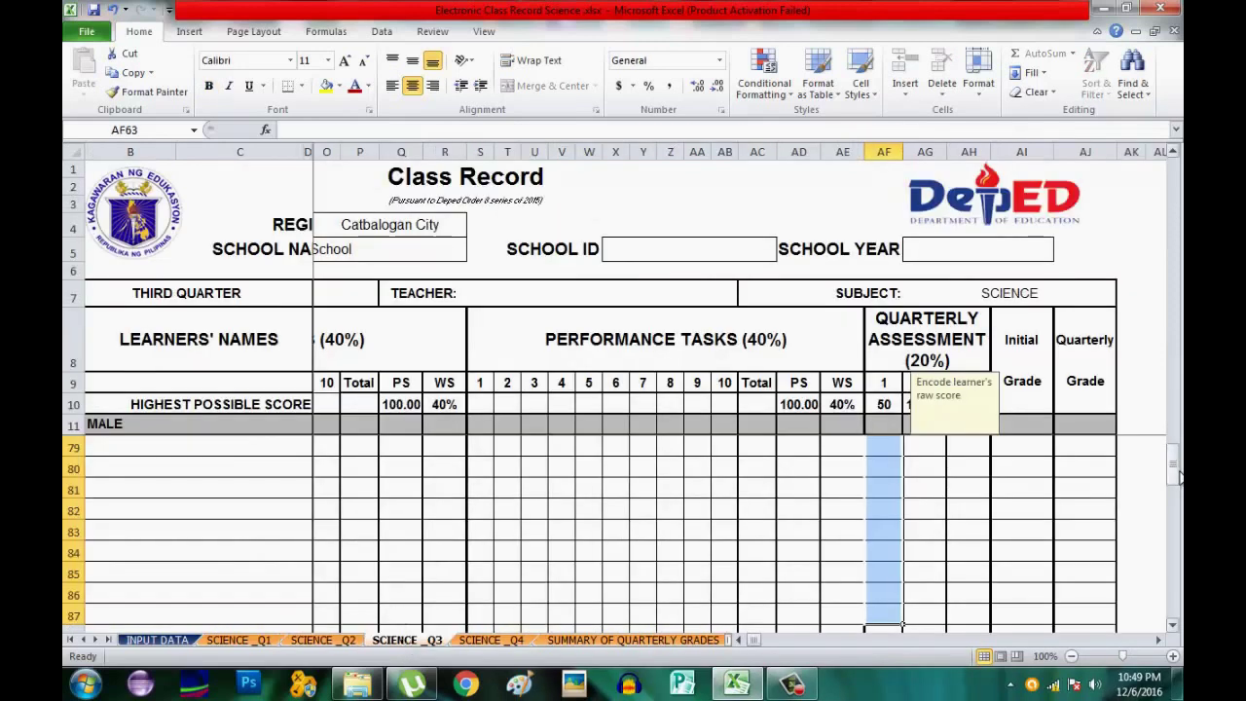
drag(1177, 477, 1160, 138)
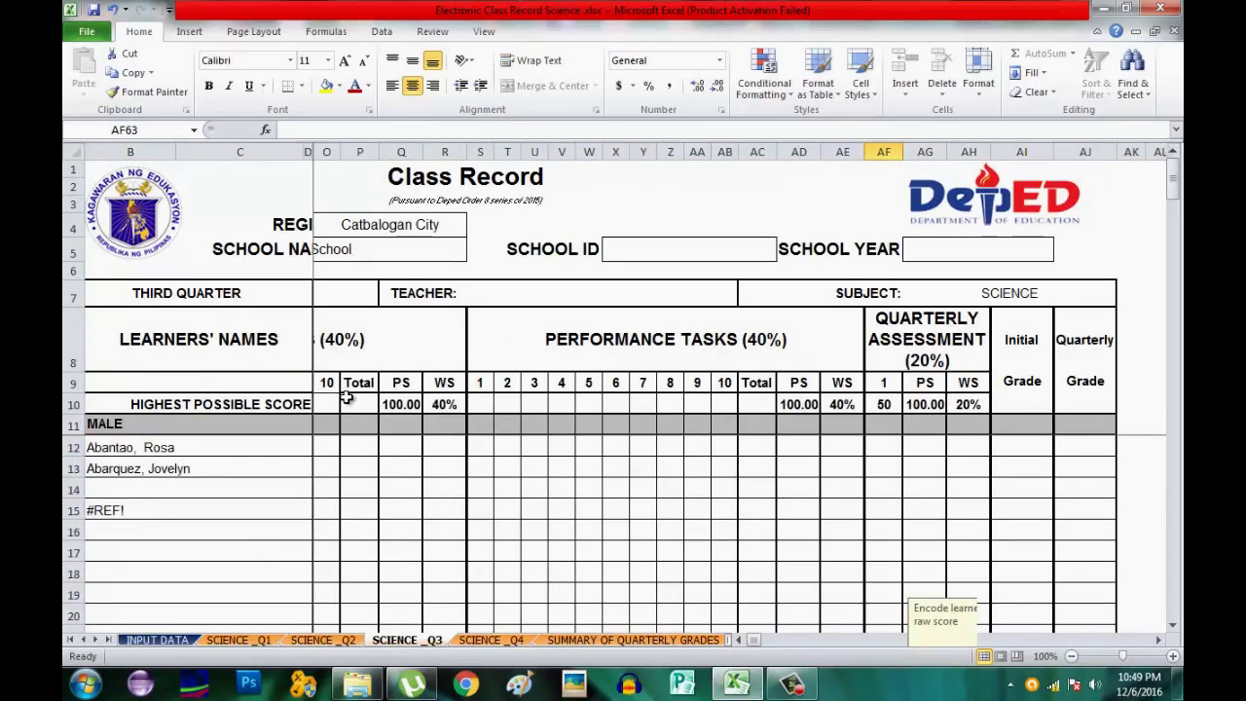
click(742, 641)
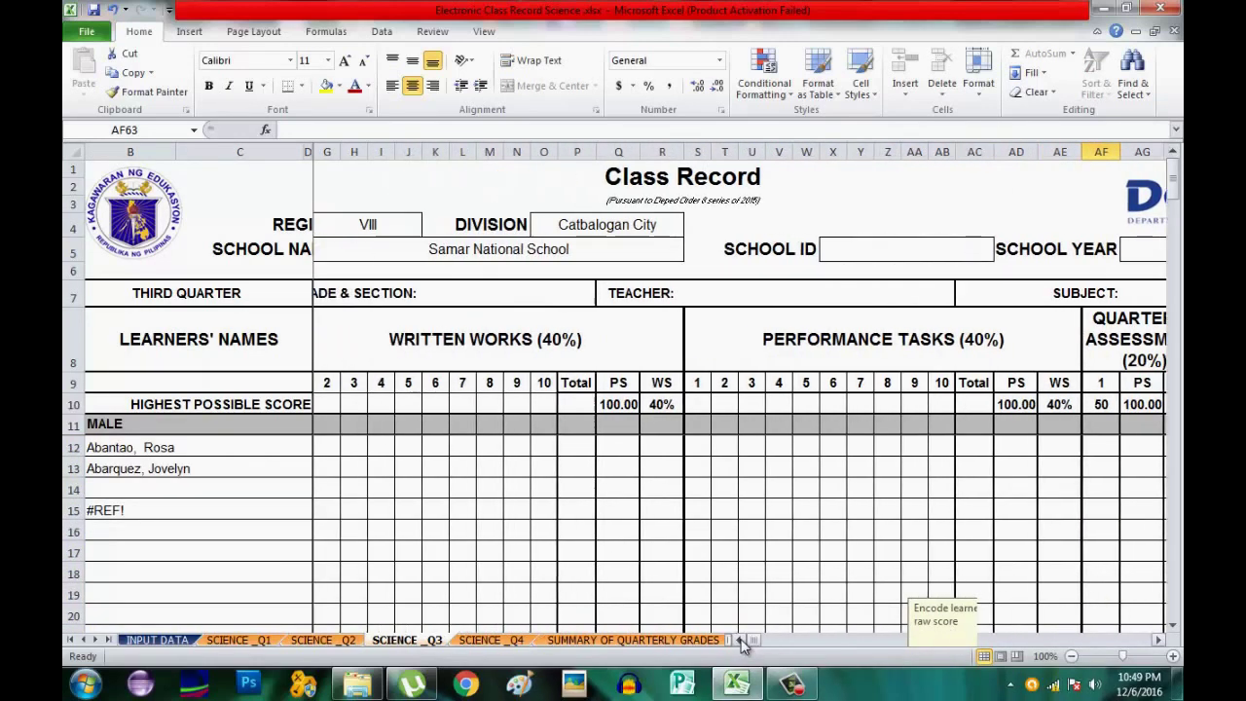
click(742, 640)
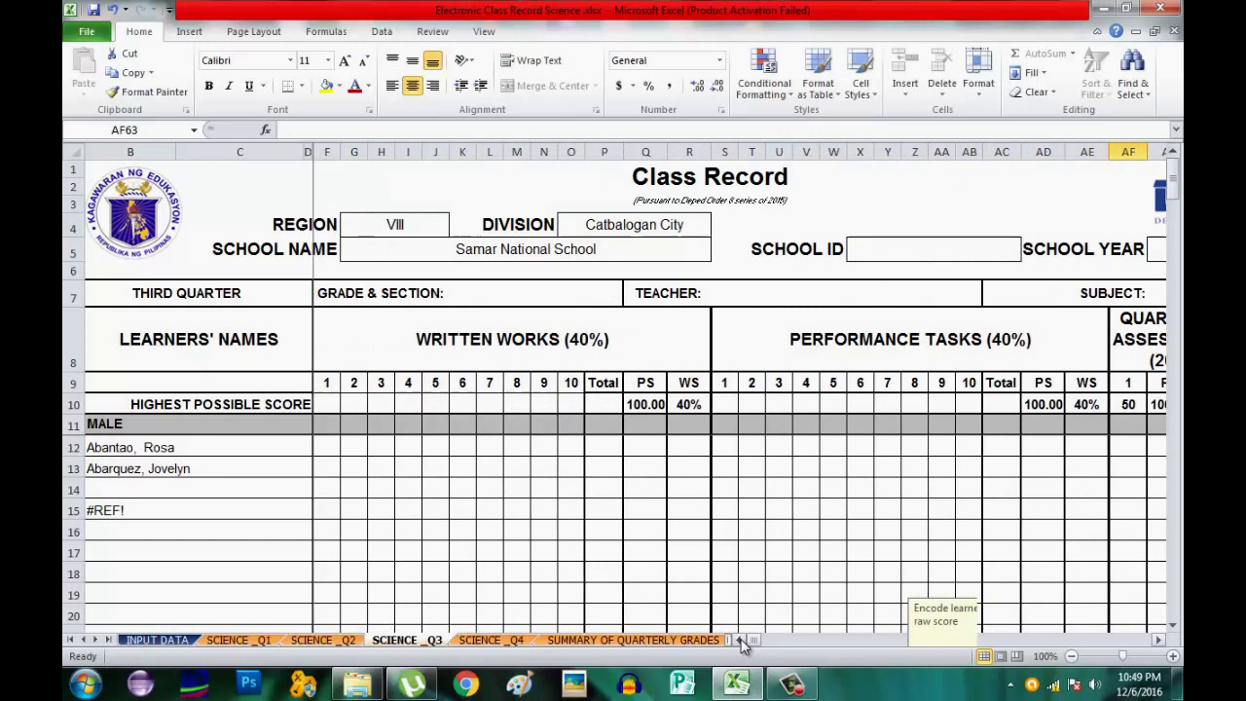
click(324, 404)
Give Q3 written work 1 a highest score of 30 and learner scores 25 and 20.
text(30)
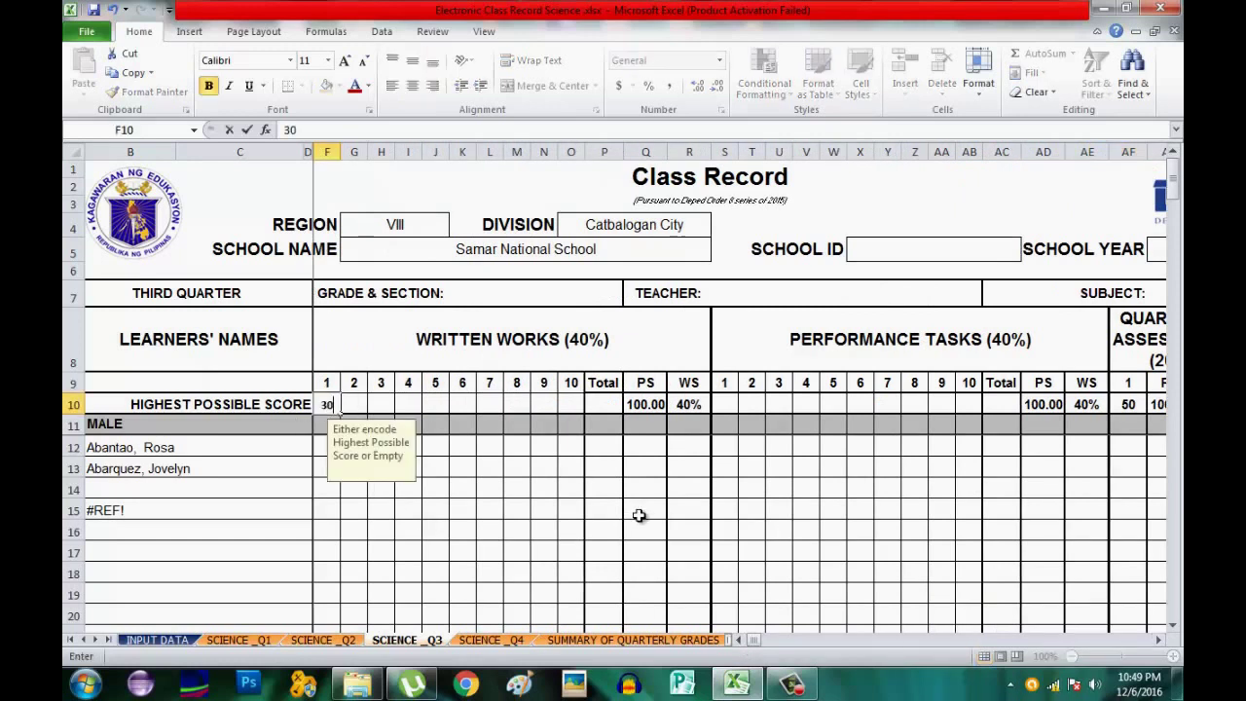
key(Return)
key(Return)
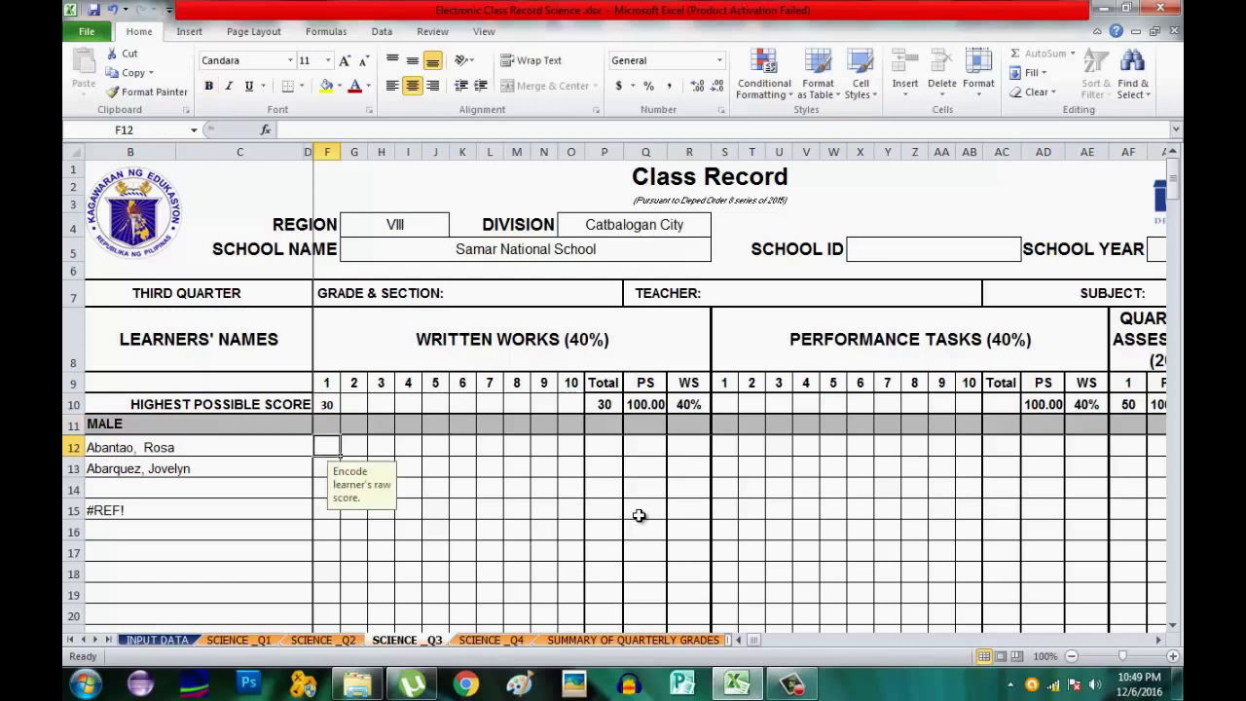
text(2)
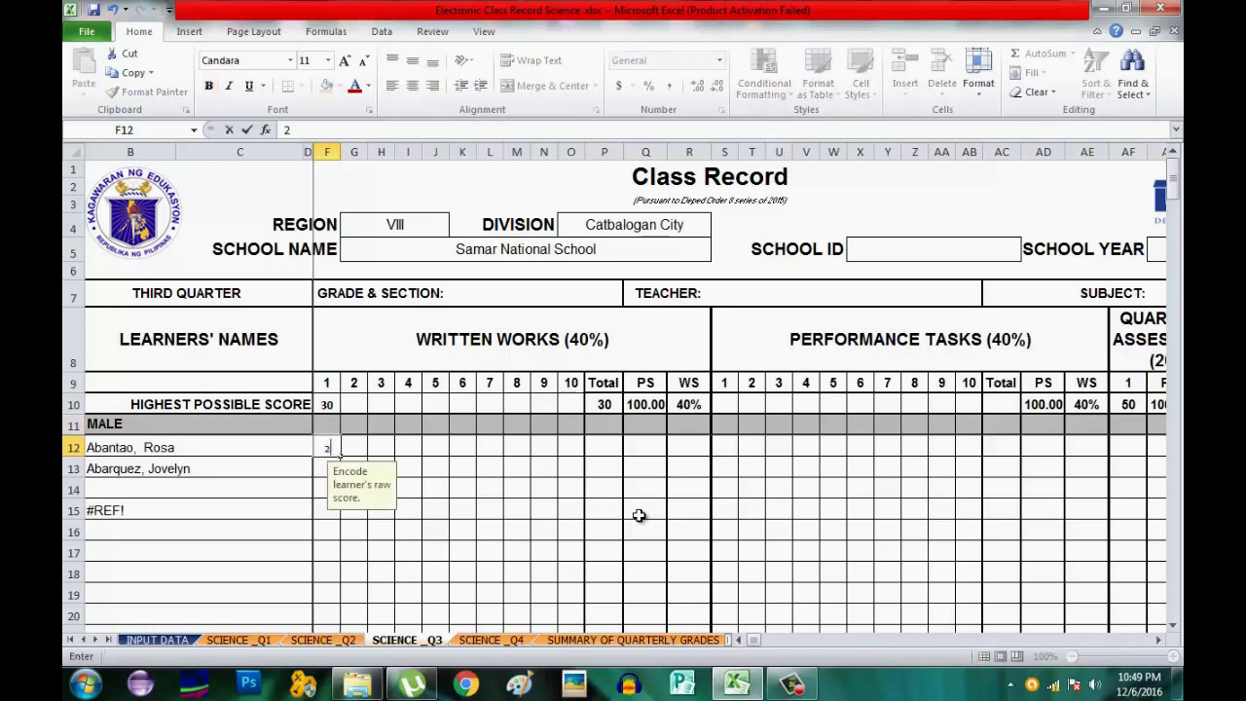
text(5)
key(Return)
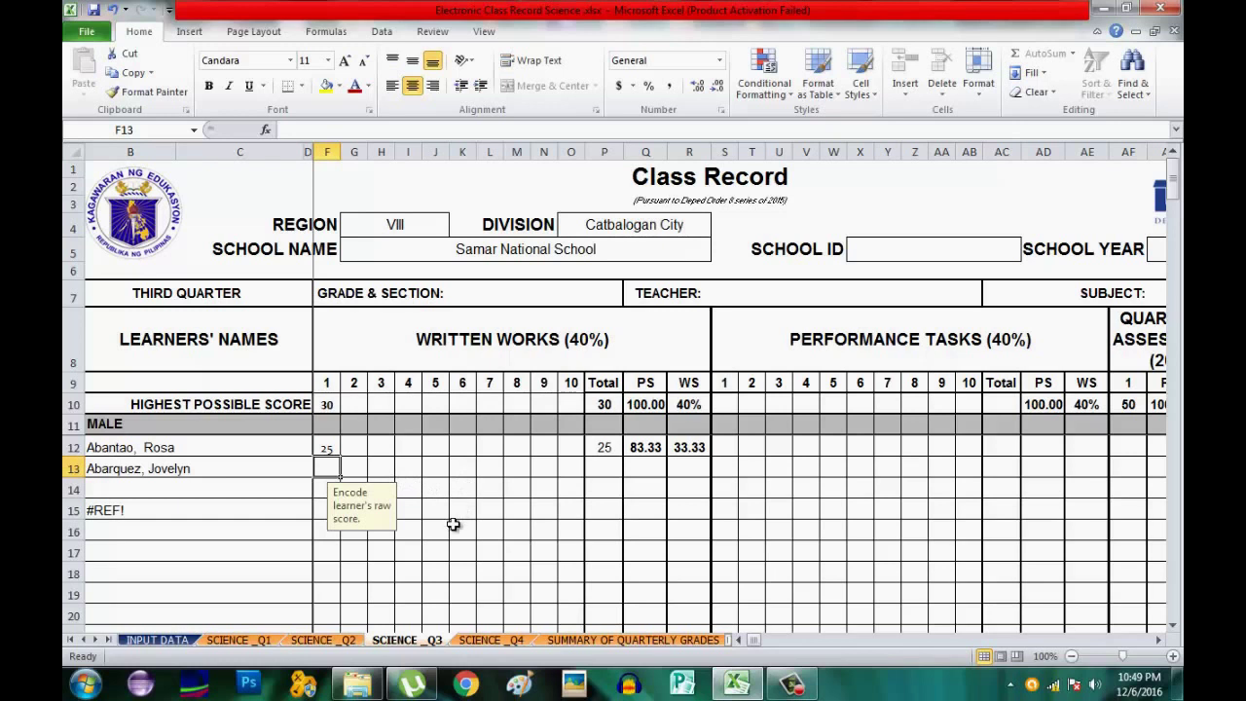
text(3)
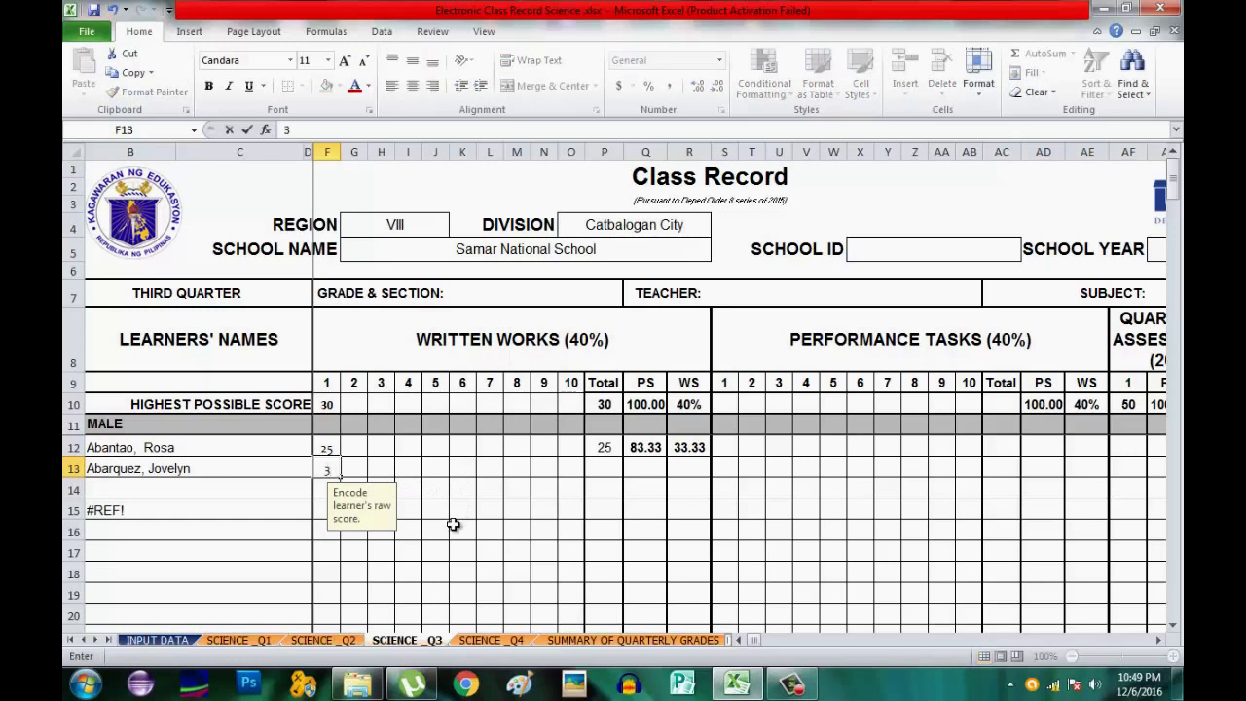
key(BackSpace)
text(20)
key(Right)
key(Right)
key(Right)
key(Right)
key(Right)
key(Right)
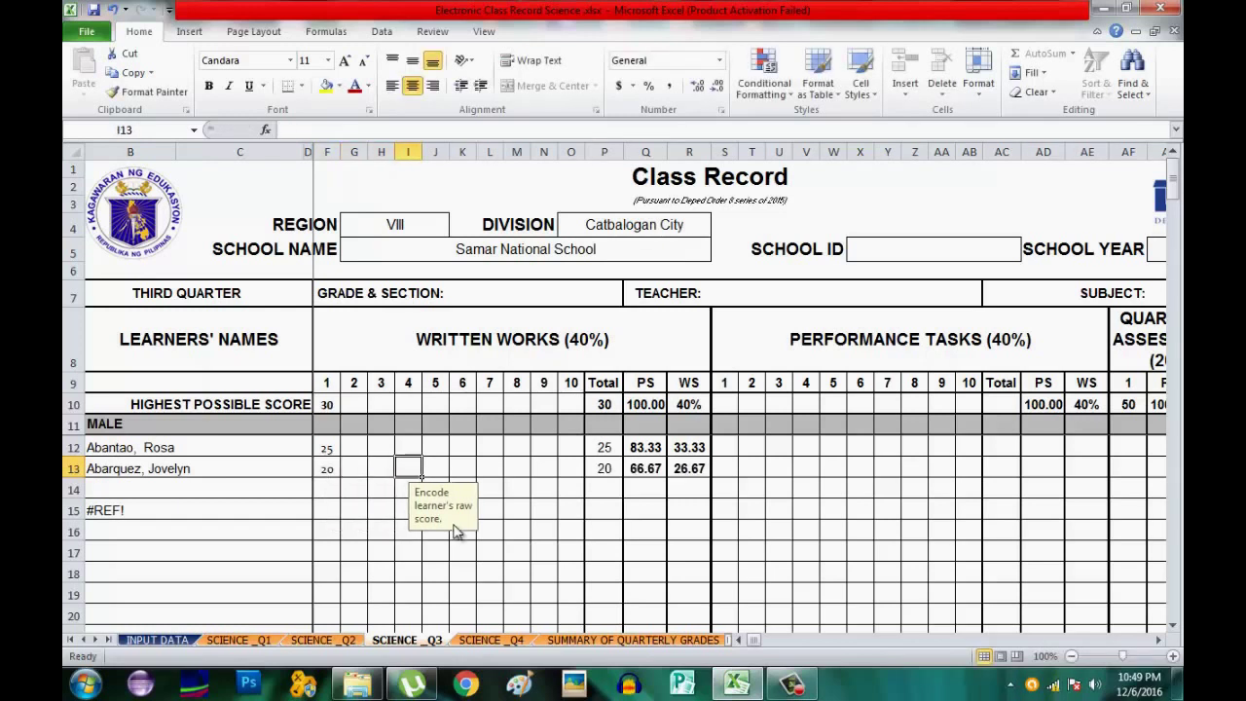
On the Q3 sheet, make PS column Q blue and WS column R red.
click(647, 148)
click(646, 148)
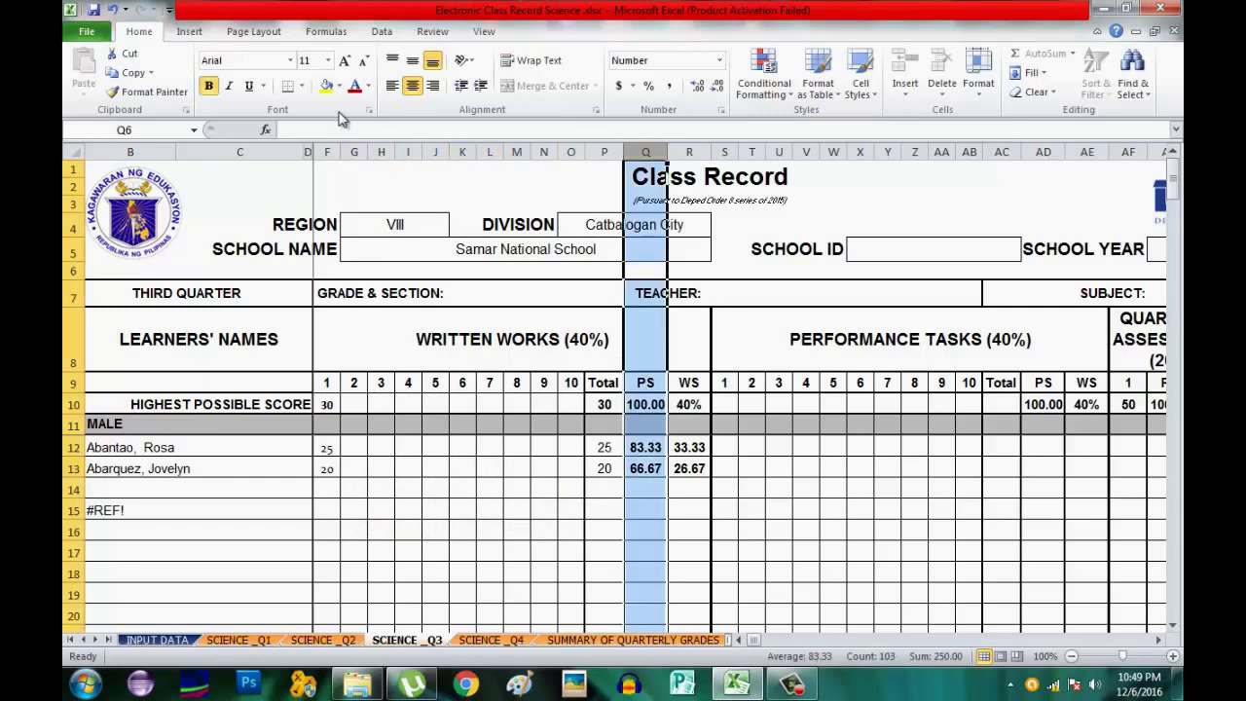
click(367, 87)
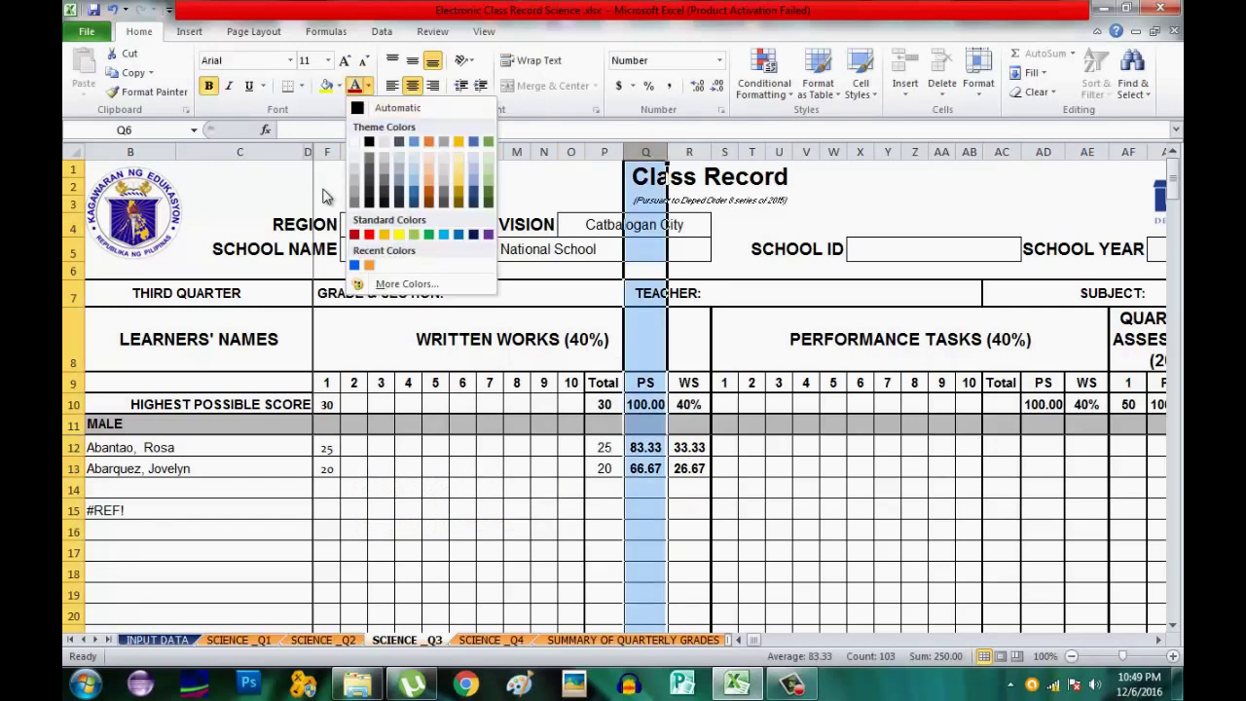
click(354, 265)
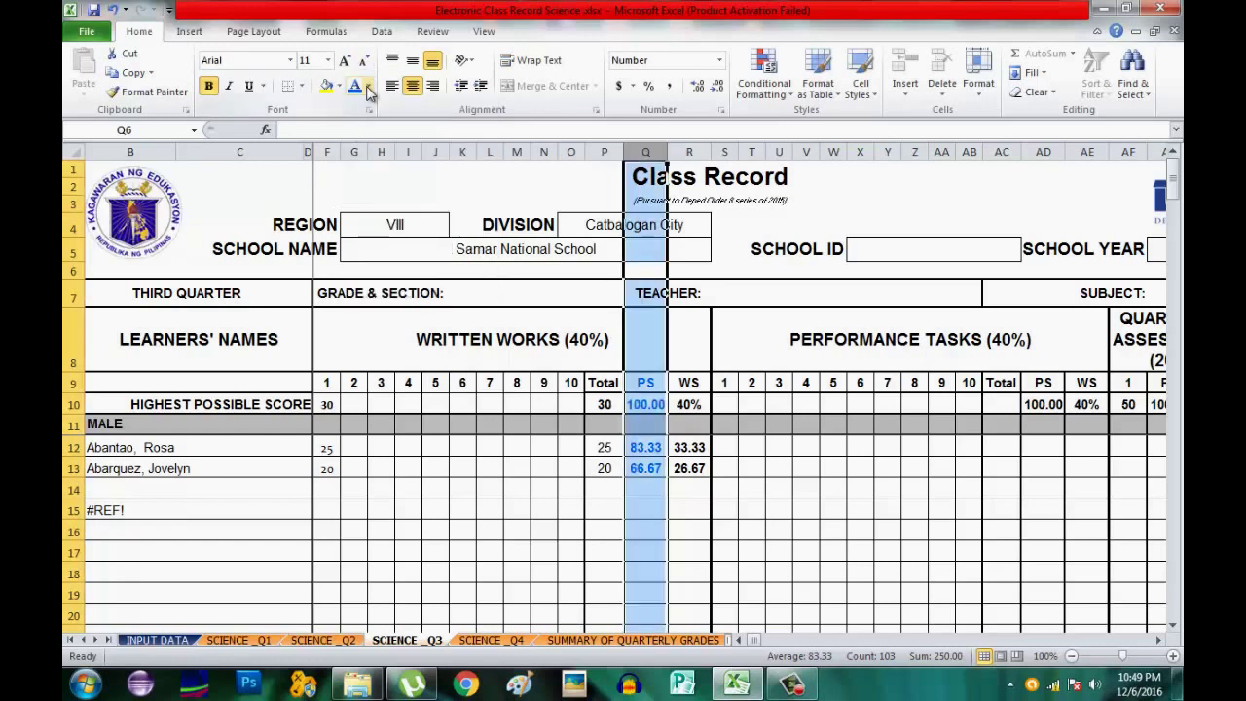
click(689, 152)
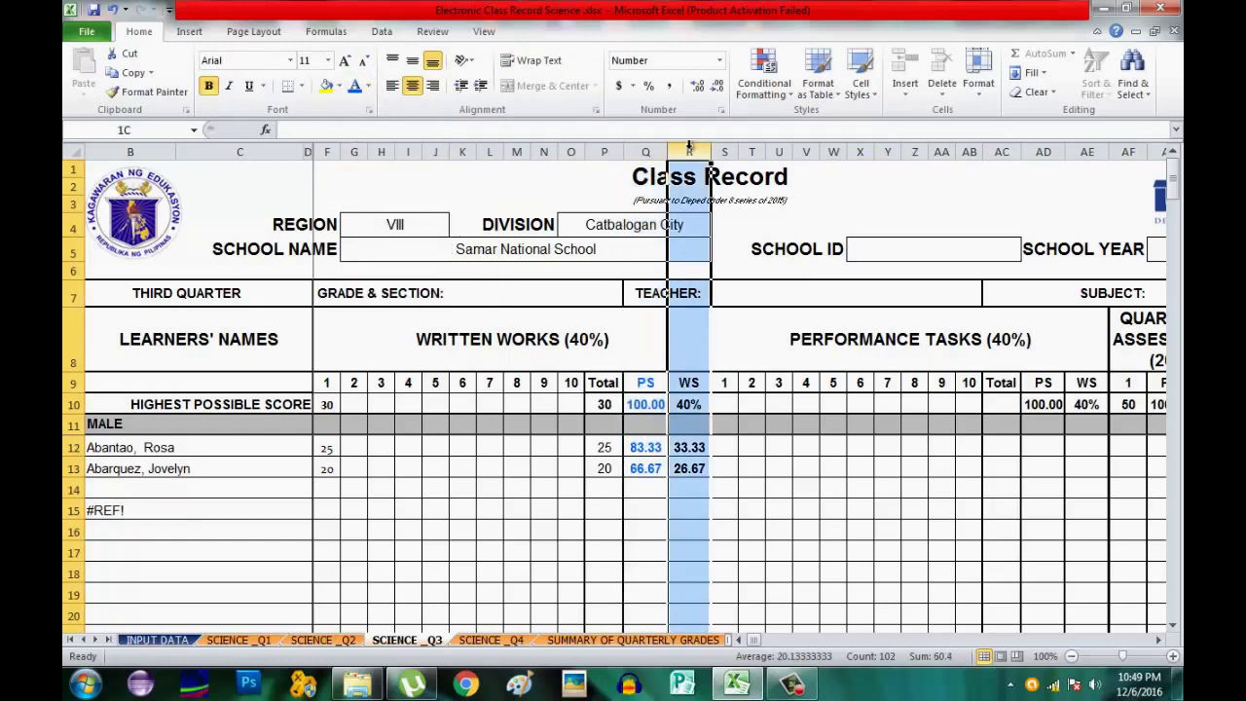
click(367, 87)
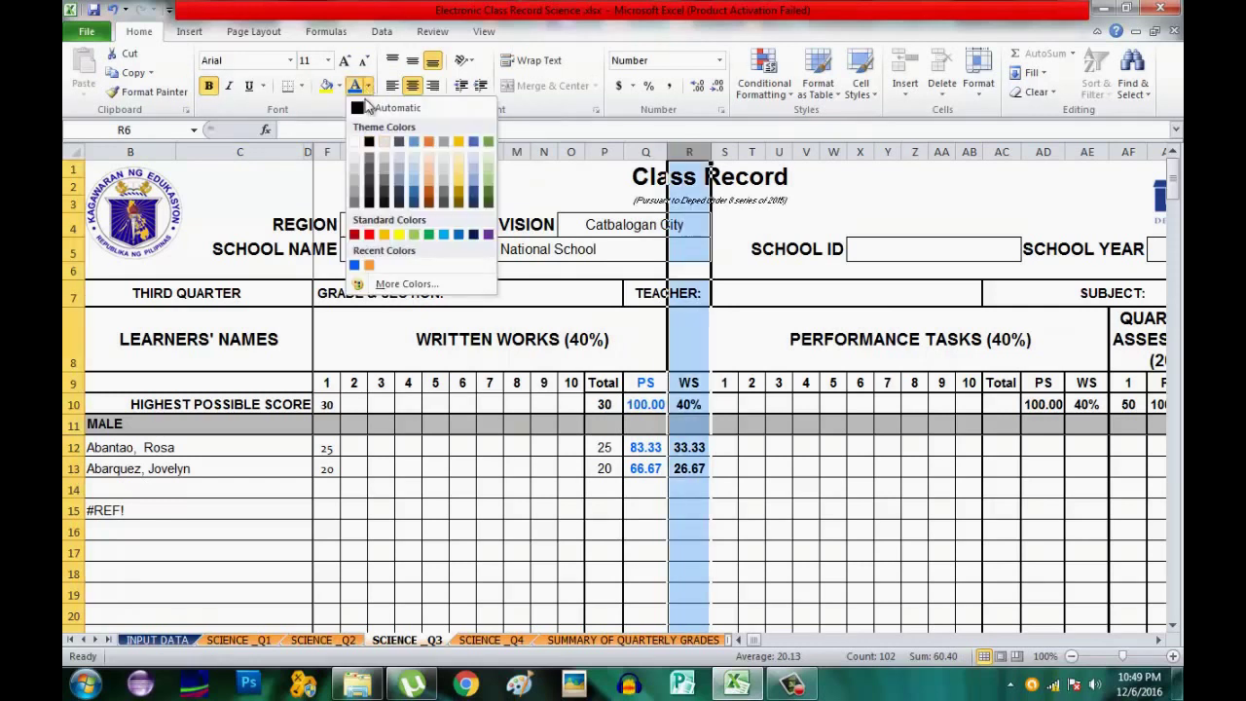
click(354, 235)
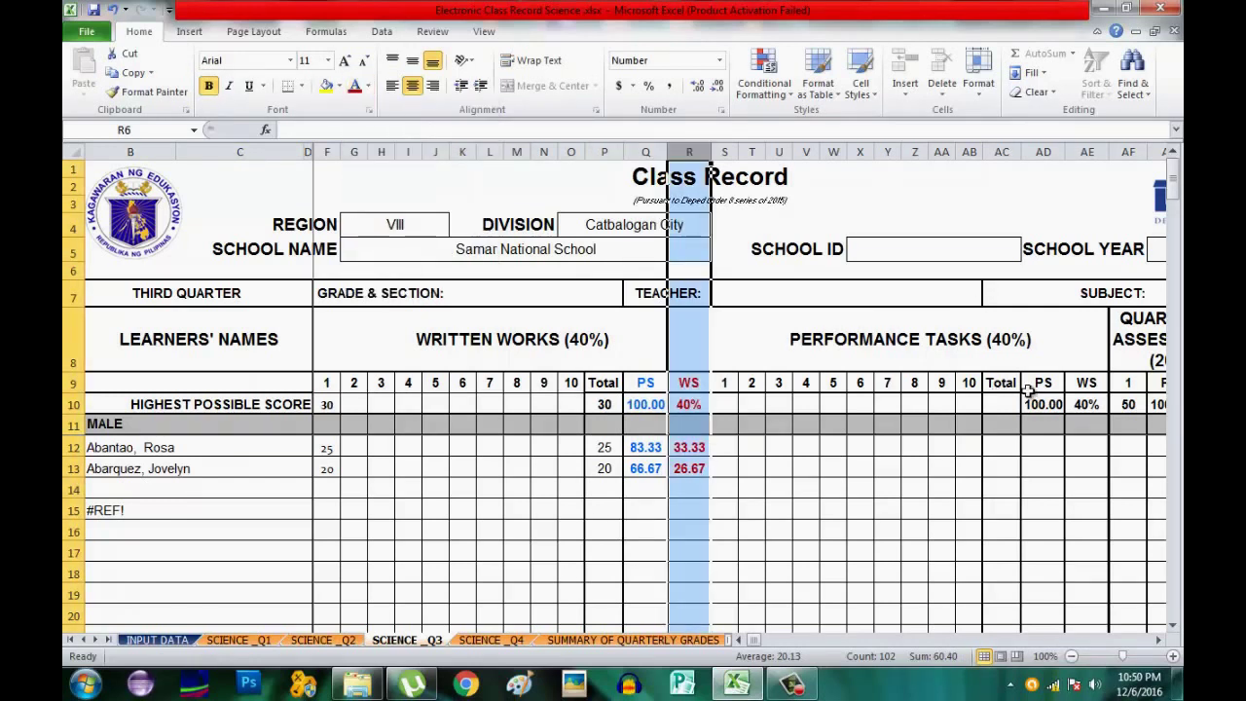
click(728, 402)
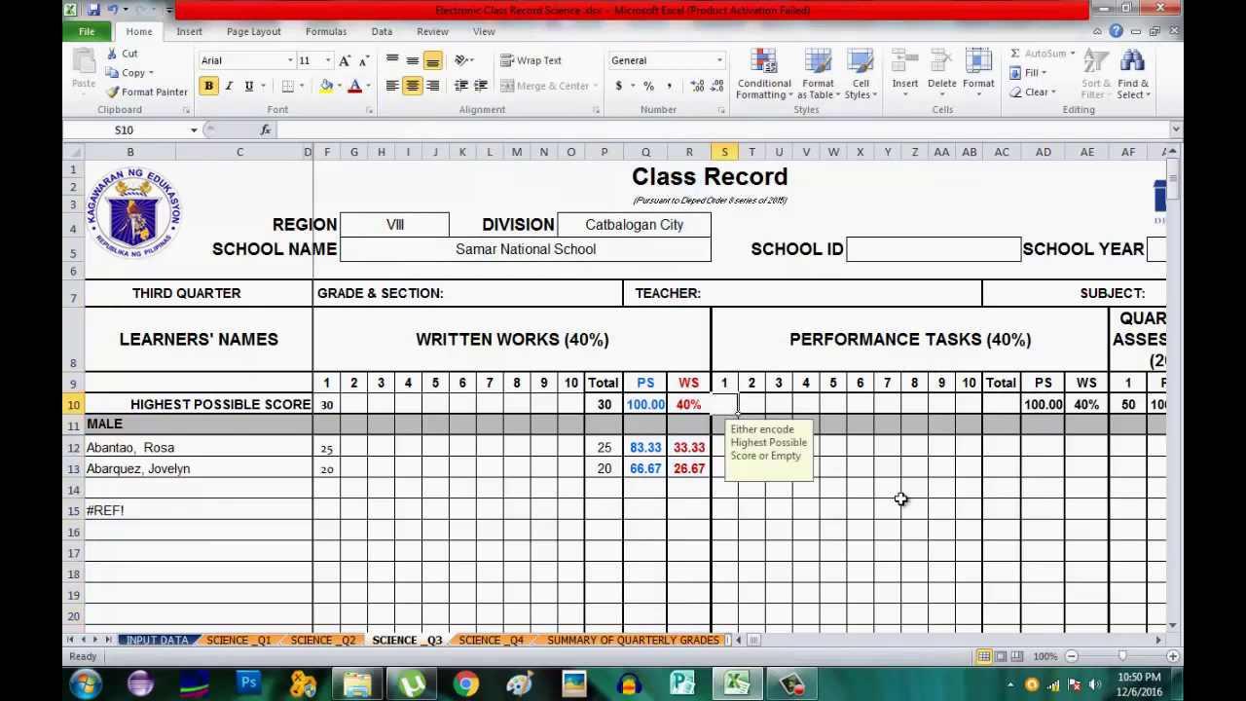
Give Q3 performance task 1 a highest score of 30 and learner scores 28 and 25.
text(30)
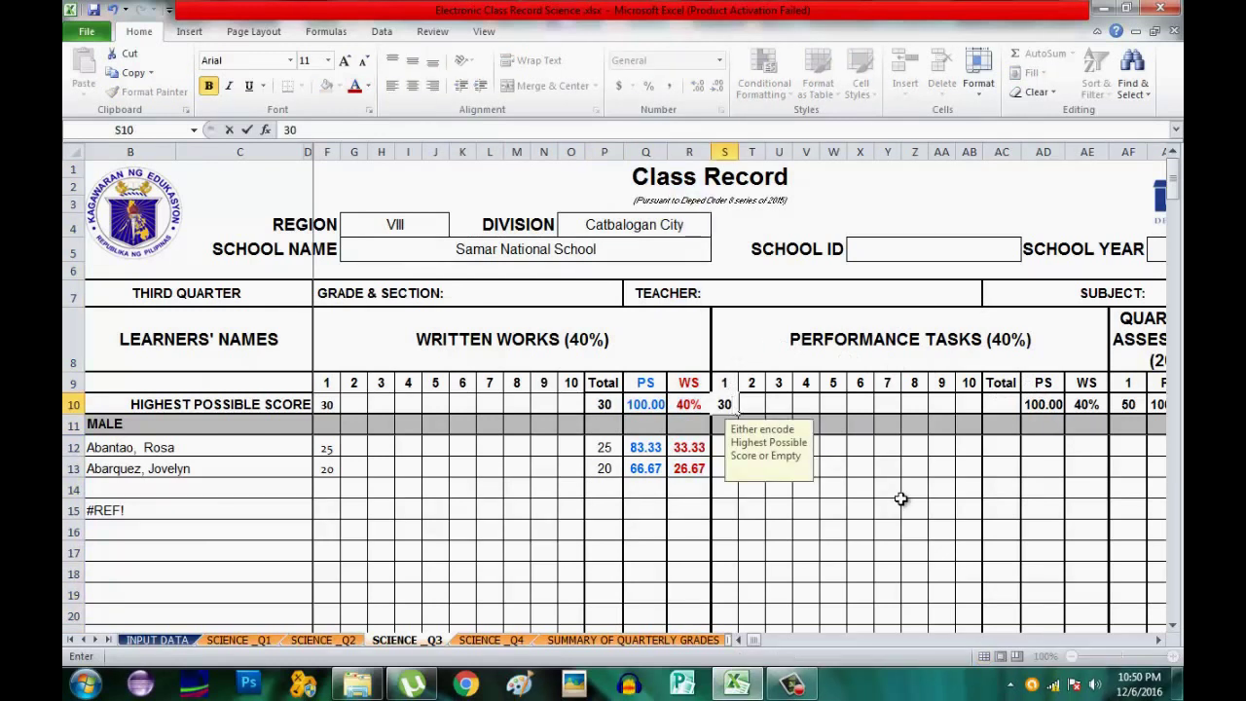
key(Return)
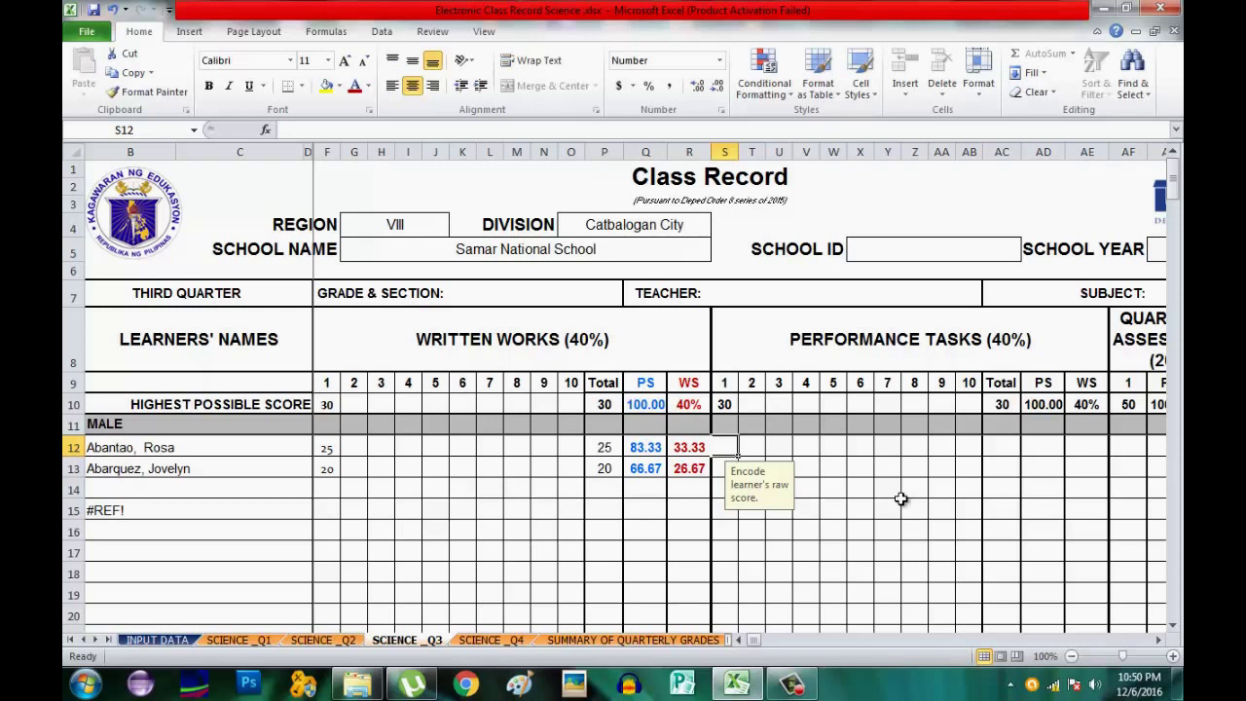
key(Return)
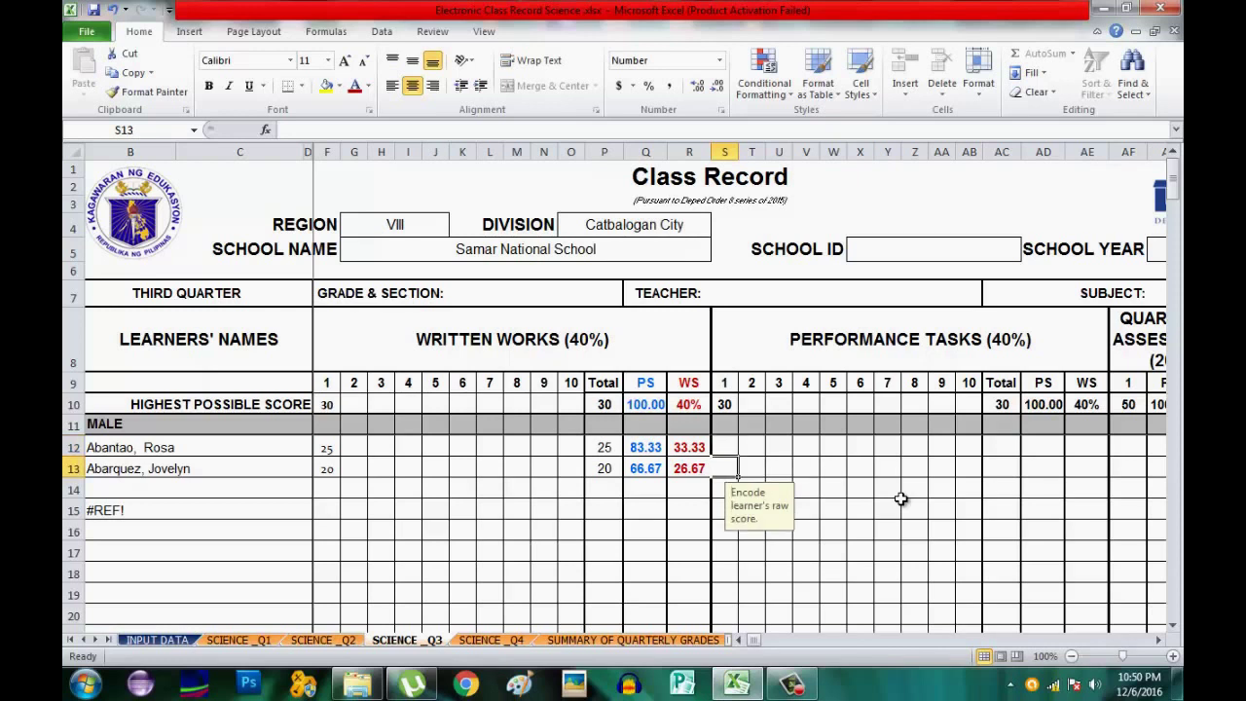
text(28)
key(Return)
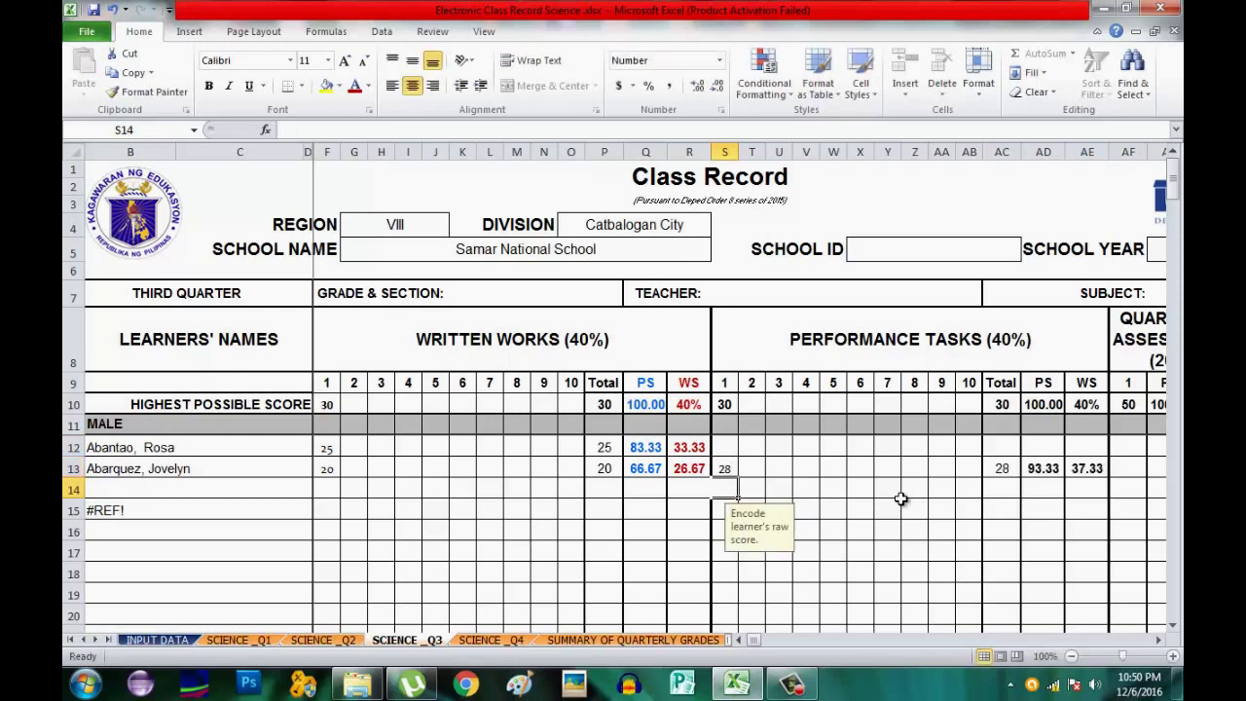
key(Up)
key(Up)
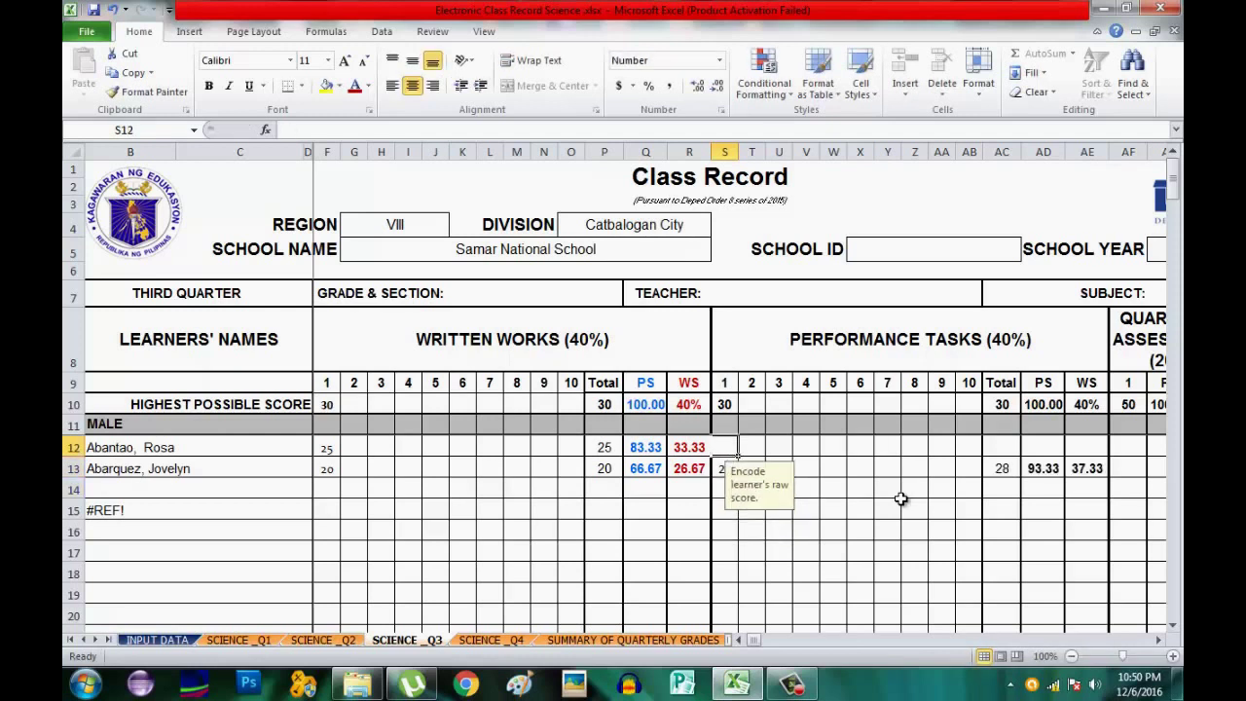
text(28)
key(Return)
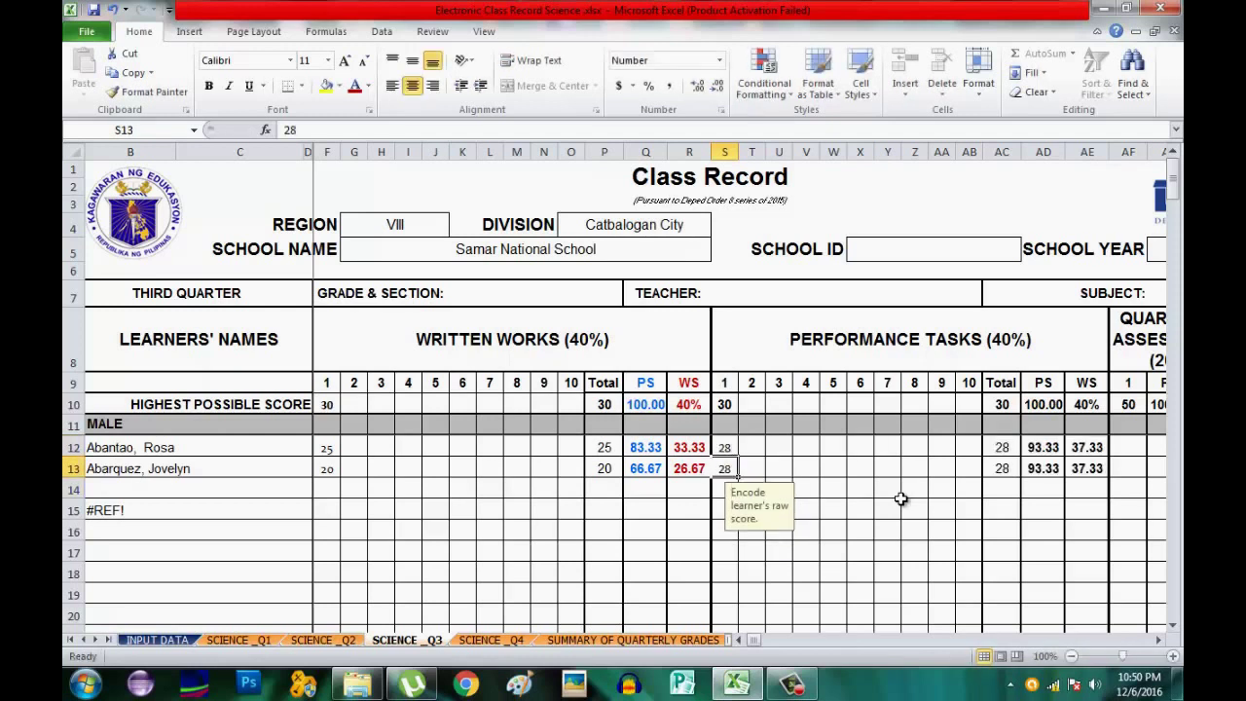
text(25)
key(Right)
key(Right)
key(Right)
key(Right)
key(Right)
key(Right)
key(Right)
key(Right)
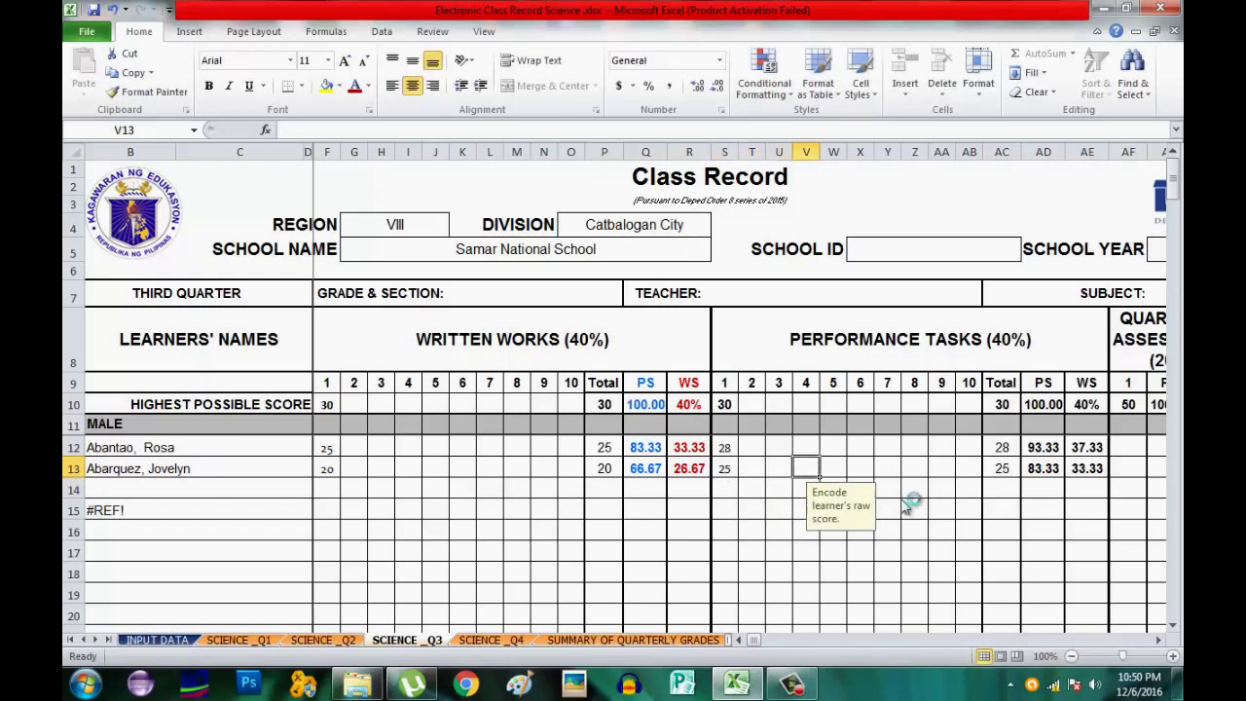
key(Right)
key(Right)
key(Right)
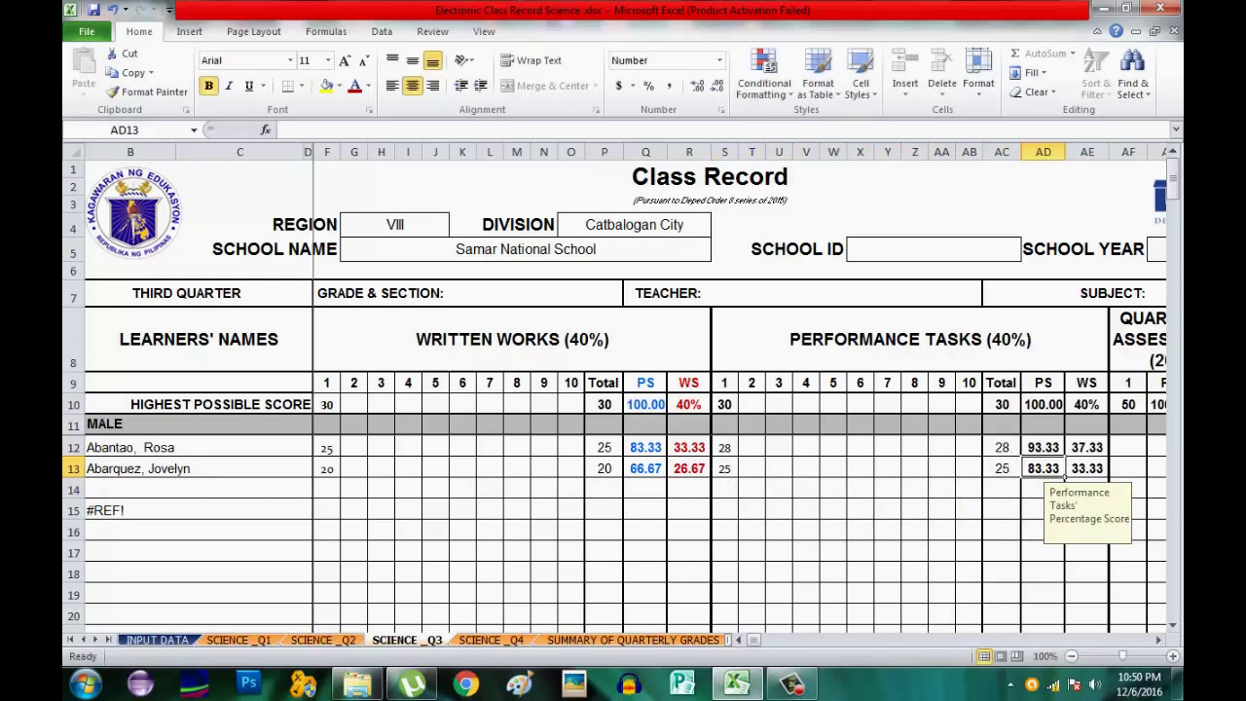
On the Q3 sheet, make performance-task PS column AD blue and WS column AE red.
click(1158, 639)
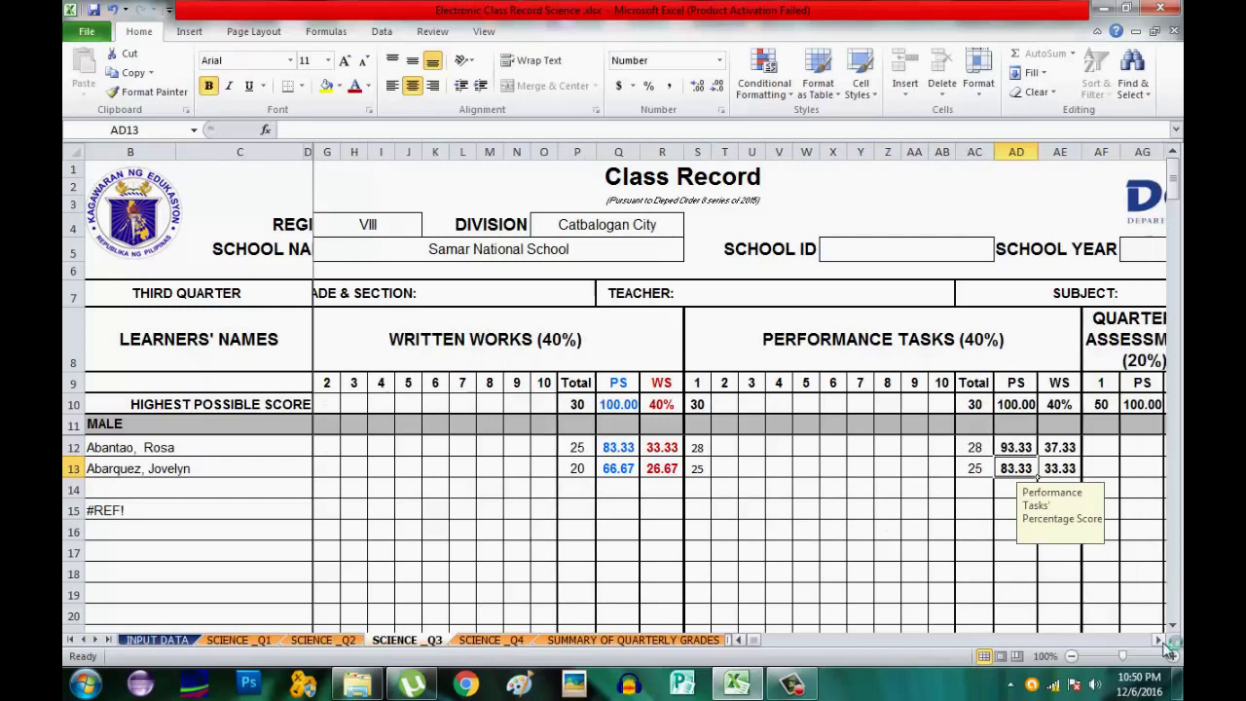
click(1158, 639)
click(1158, 640)
click(1158, 639)
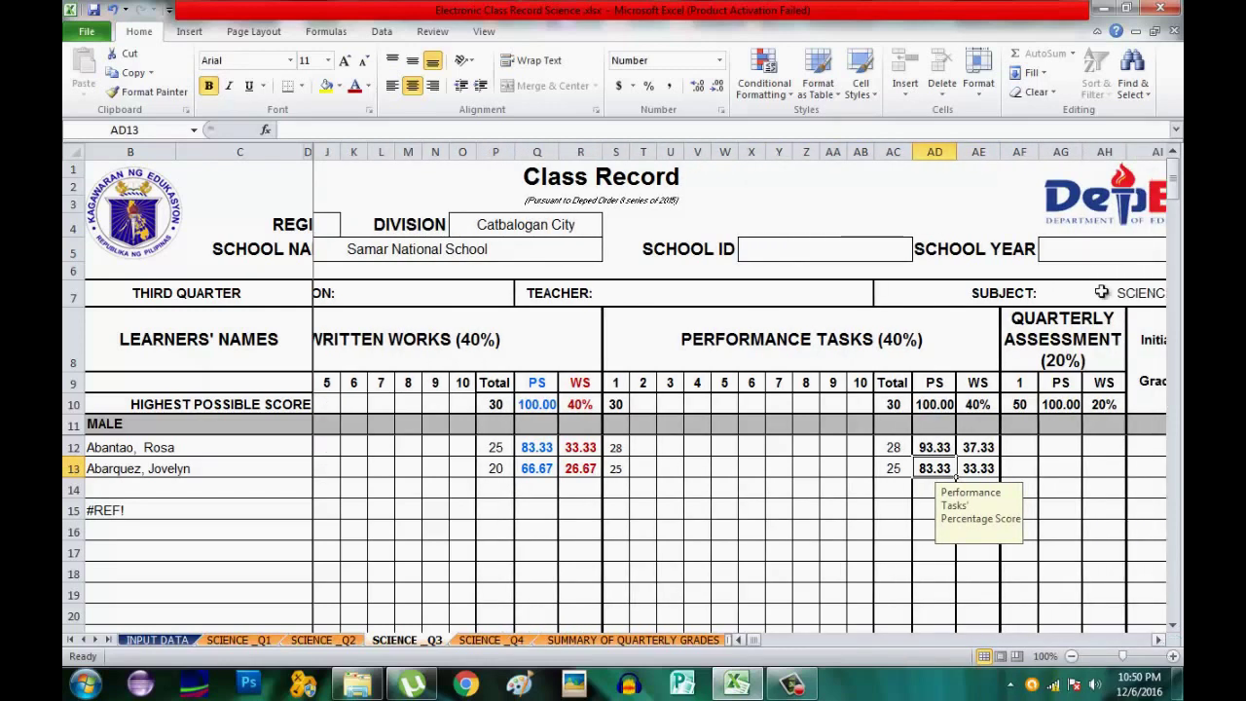
click(932, 151)
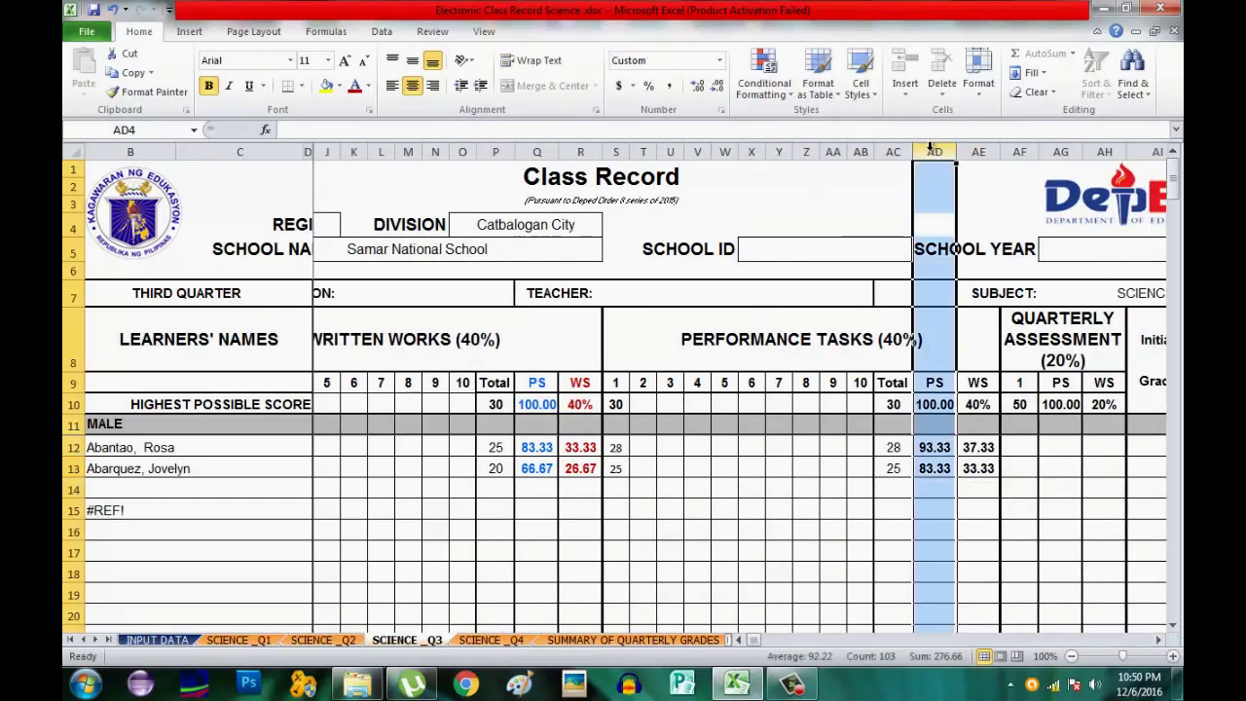
click(369, 86)
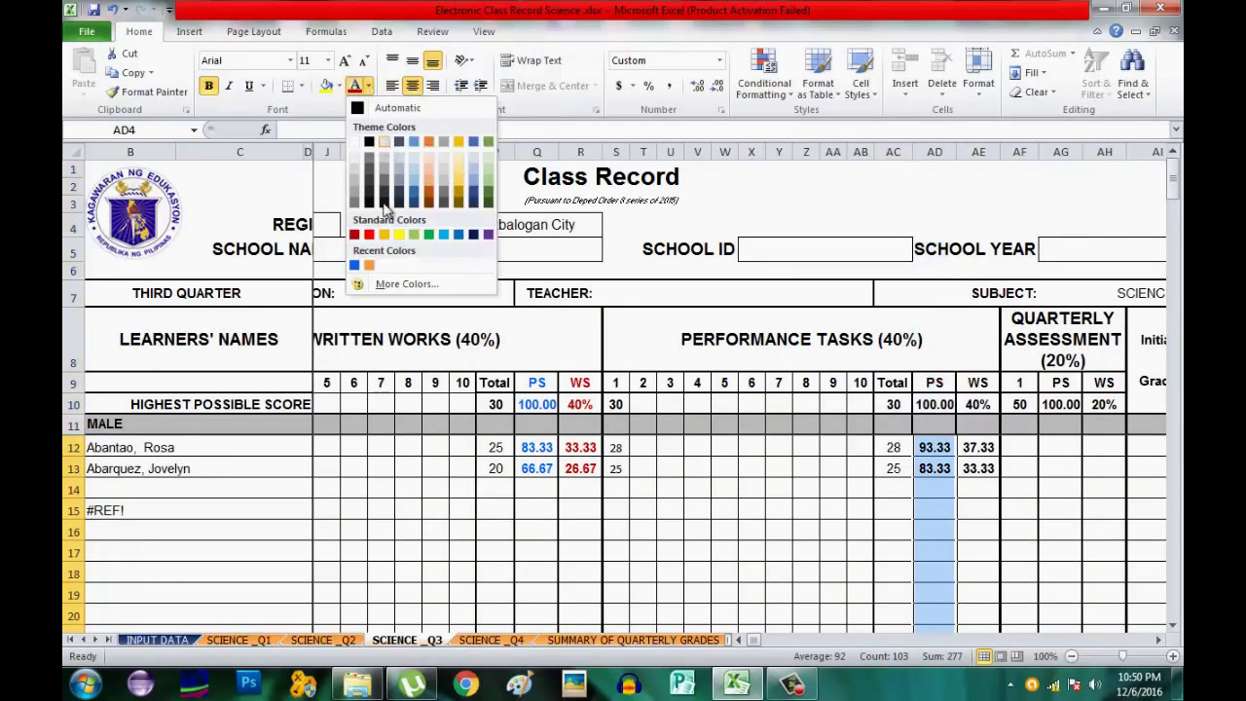
click(354, 265)
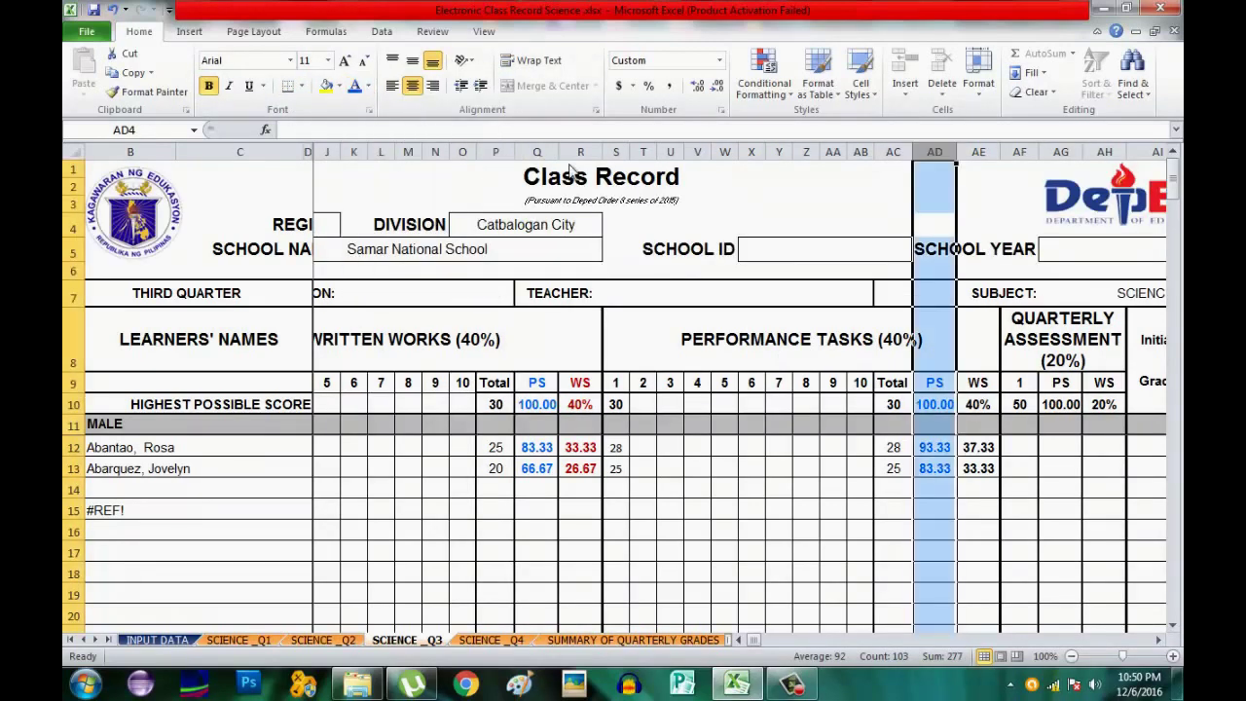
click(978, 151)
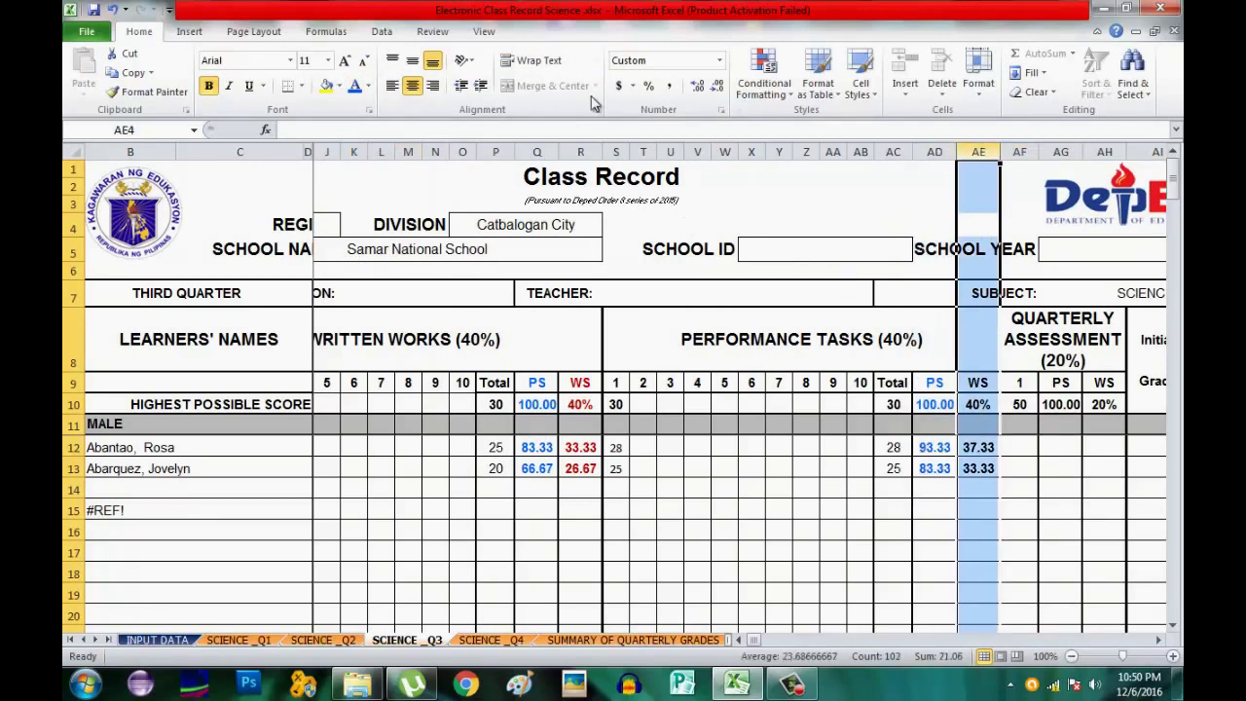
click(369, 86)
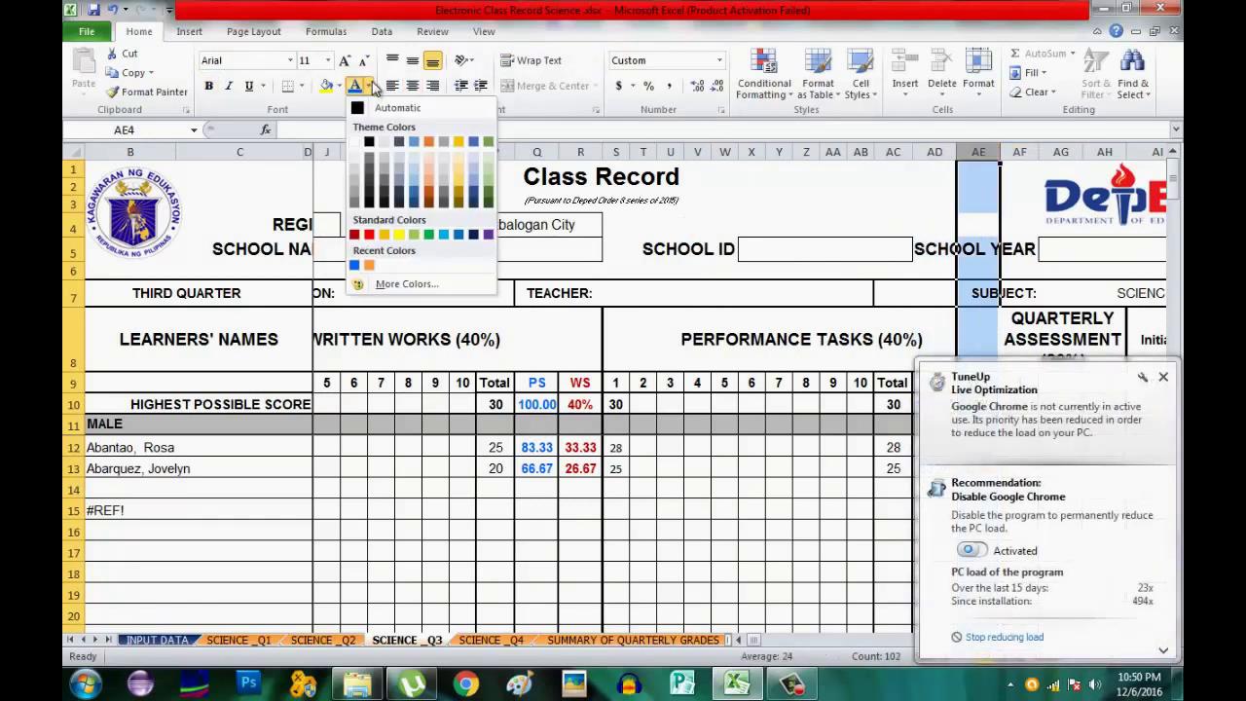
click(354, 235)
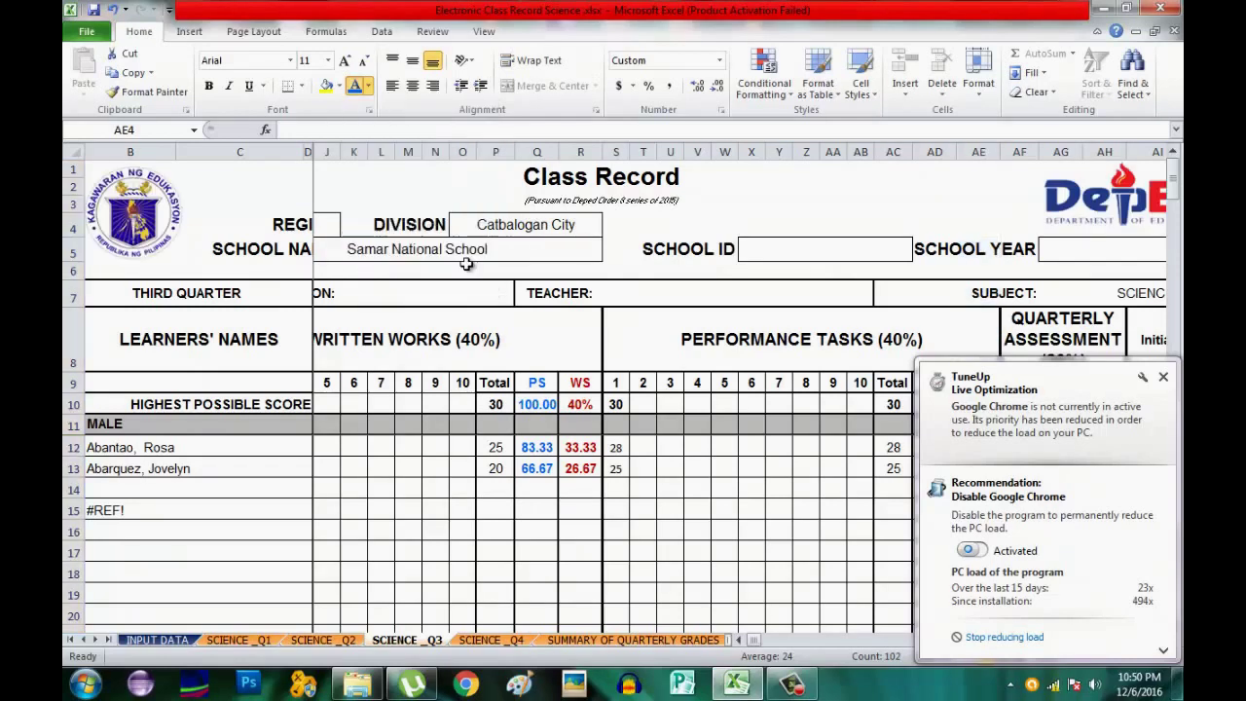
click(1158, 377)
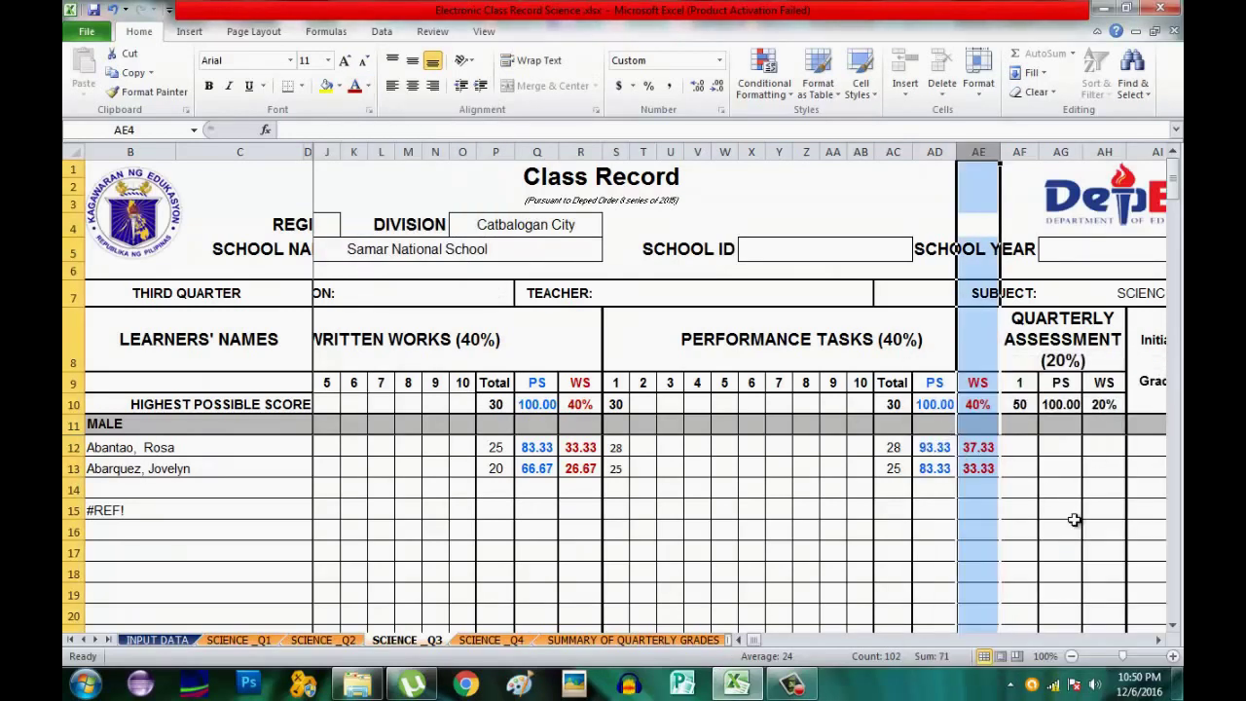
Enter quarterly assessment scores 39 and 37 for the two learners, giving quarterly grades 91 and 84.
key(Right)
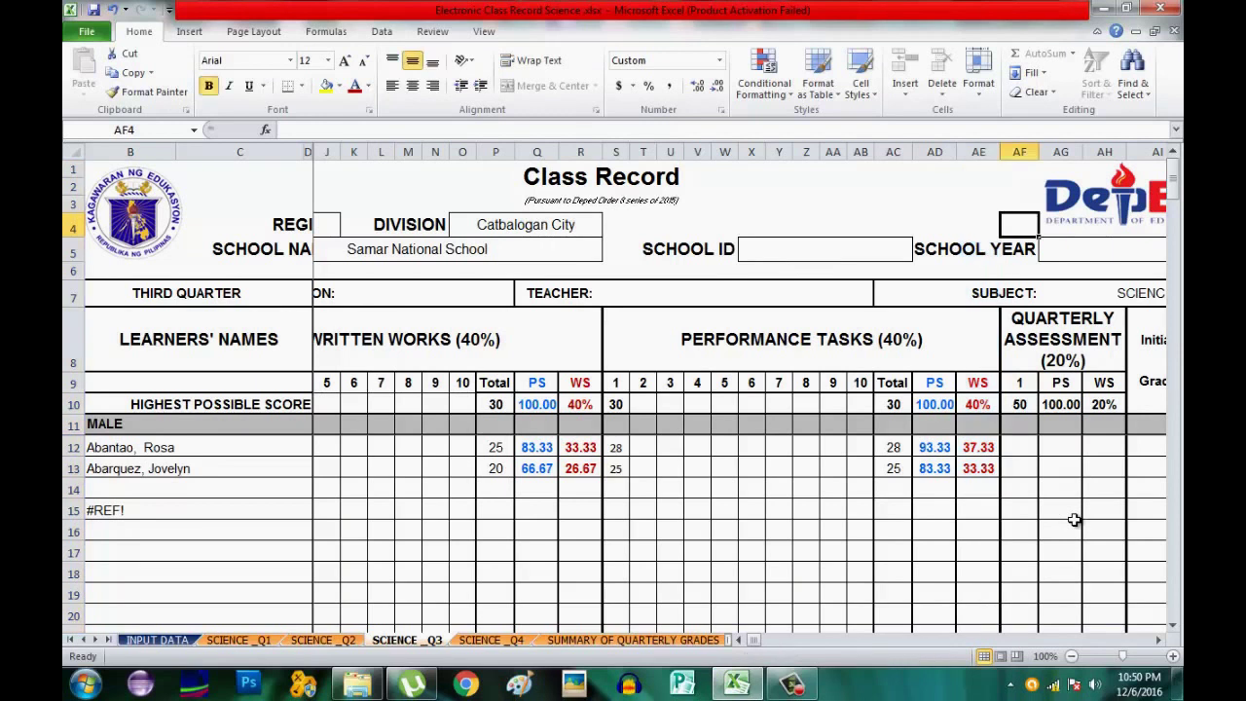
click(1024, 445)
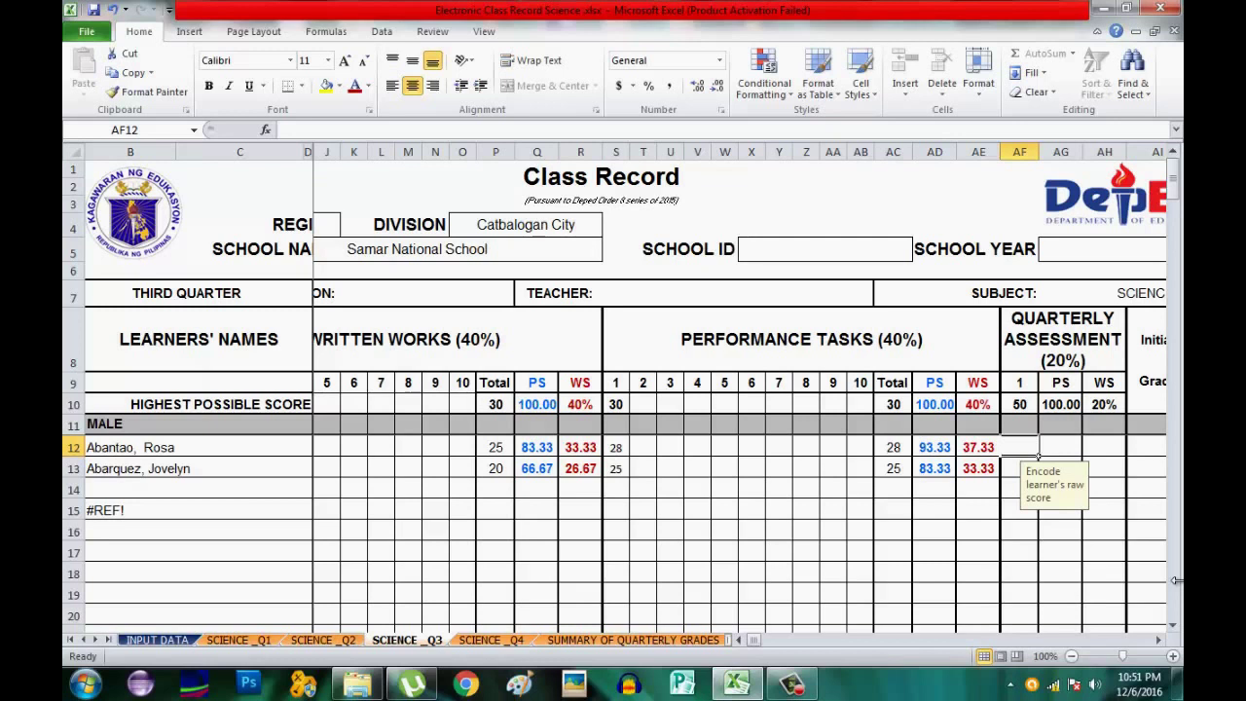
text(3)
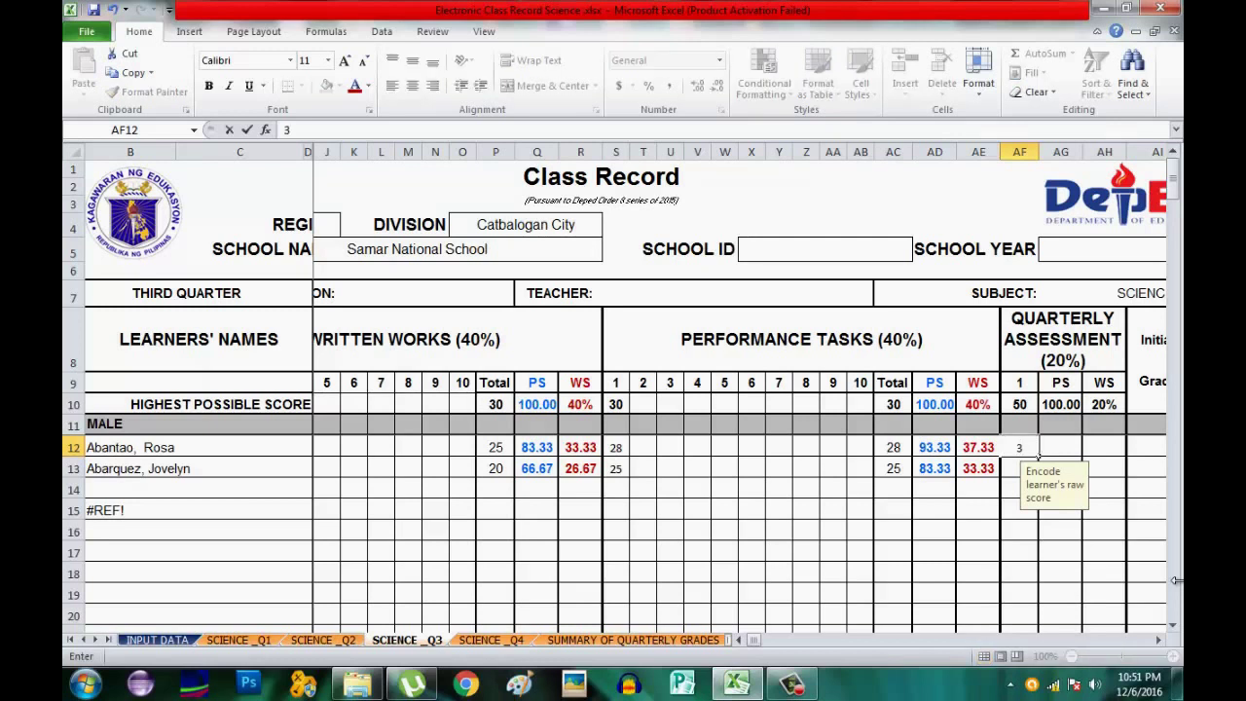
text(9)
key(Return)
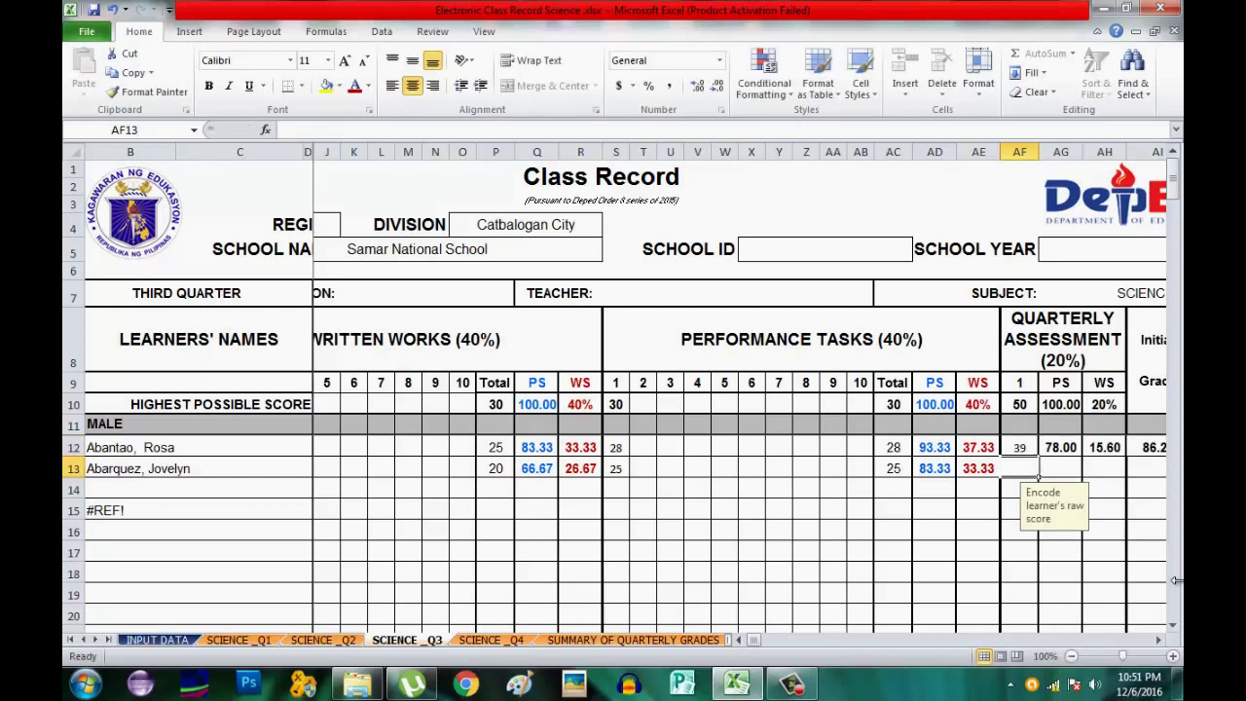
text(3)
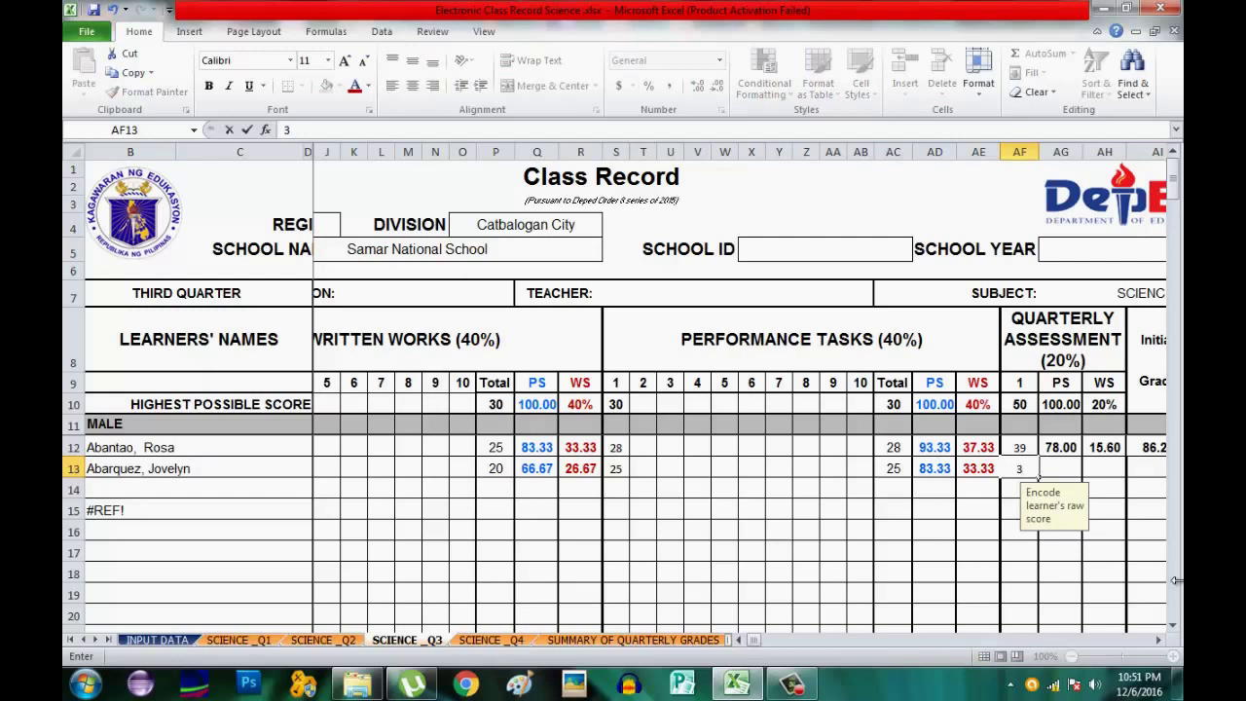
text(7)
key(Tab)
key(Tab)
key(Tab)
key(Tab)
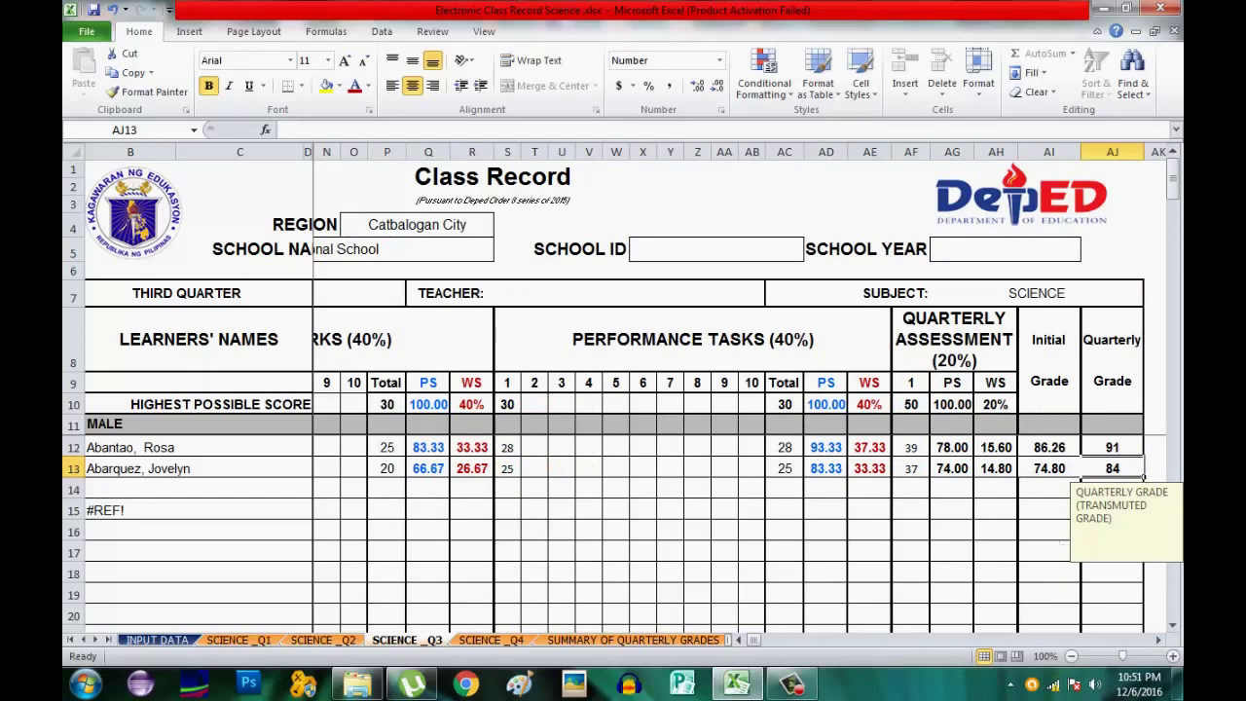
key(ctrl+Page_Down)
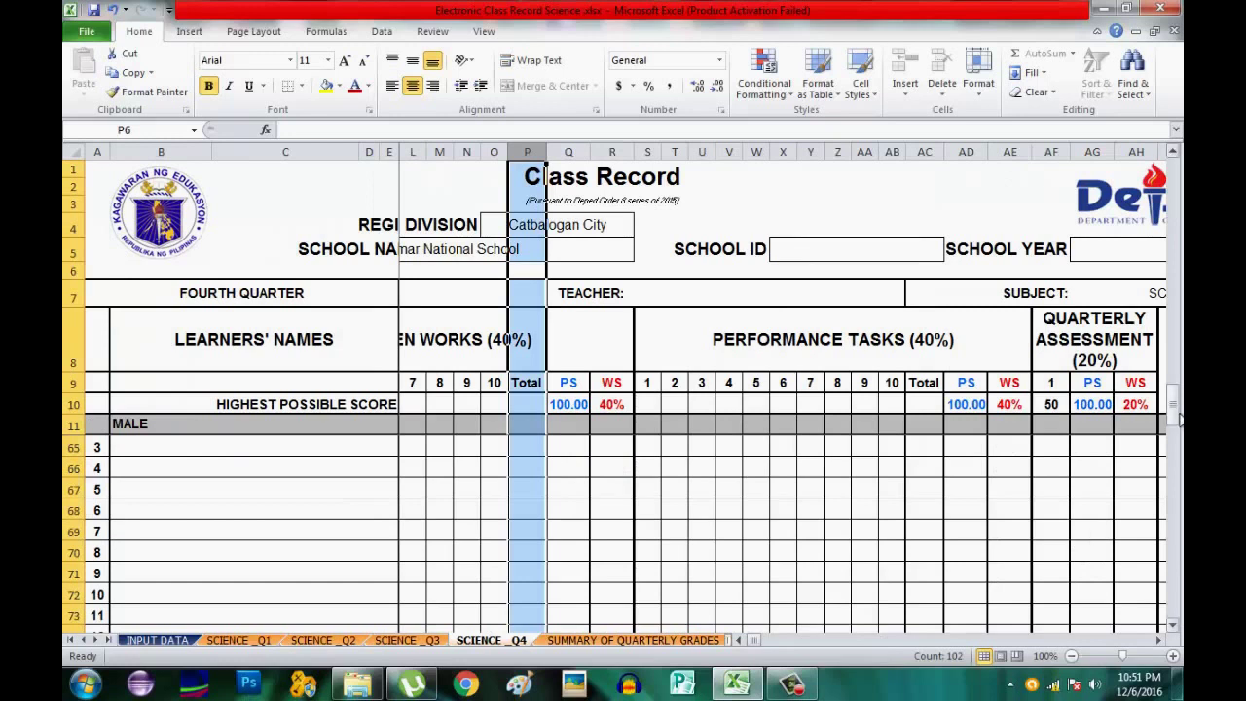
Scroll the SCIENCE _Q4 sheet back to its top learner rows and written works columns.
drag(1177, 417, 1156, 218)
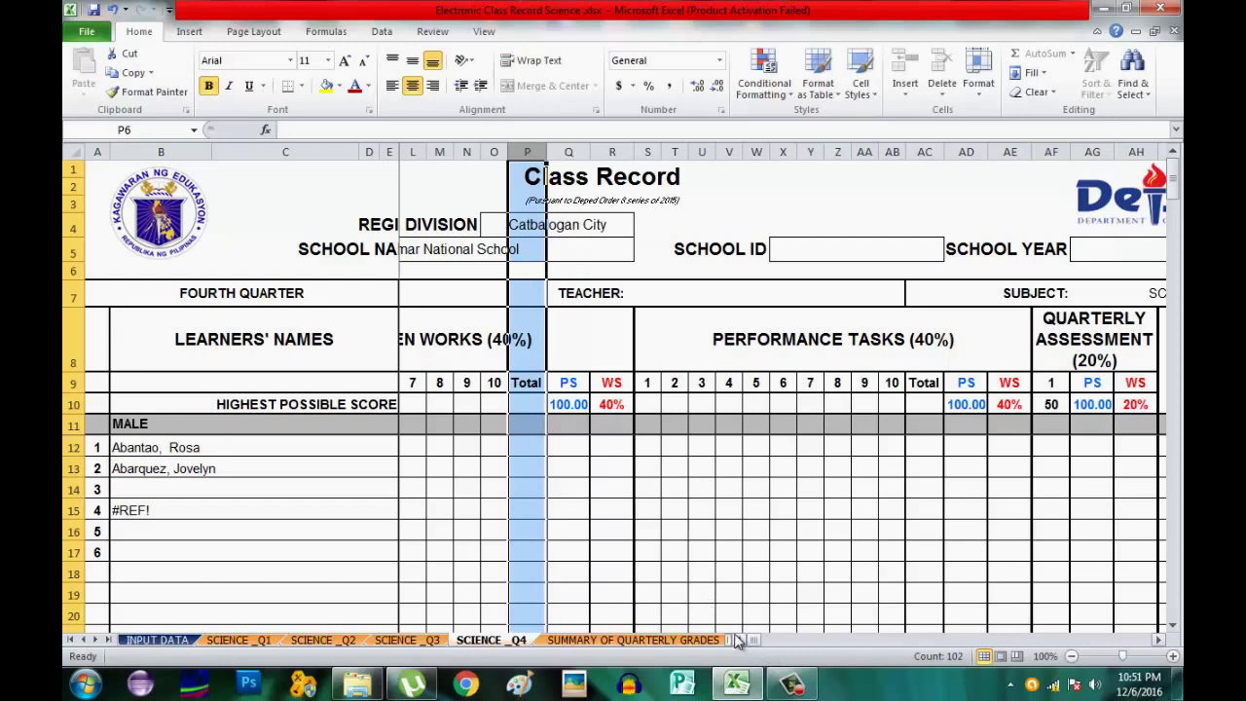
click(740, 640)
click(741, 640)
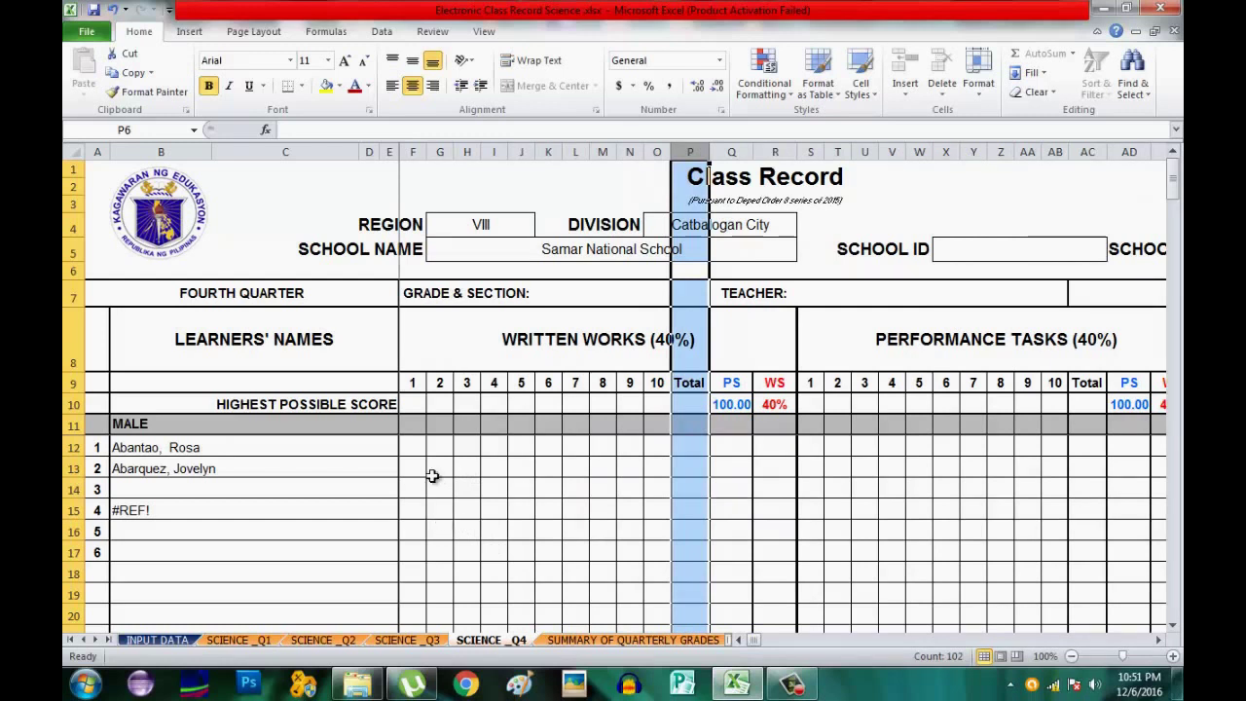
Set Q4 written work 1's highest score to 30 and enter learner scores 29 and 26.
click(412, 401)
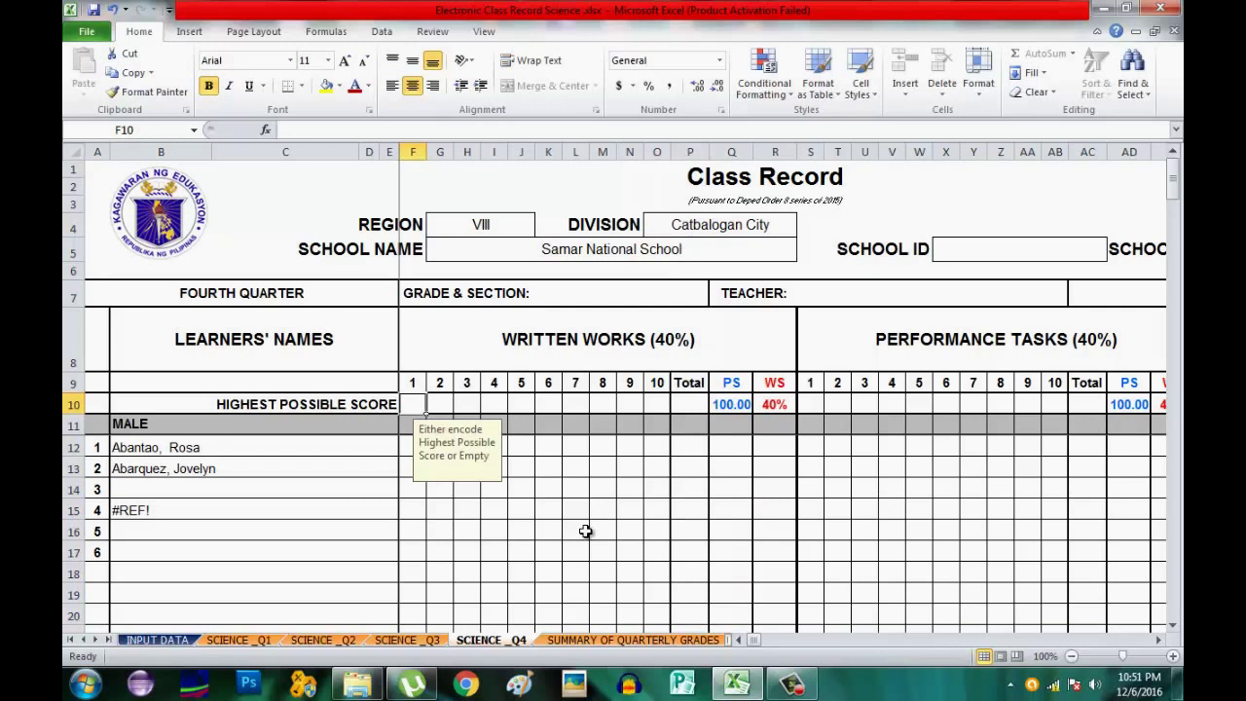
text(30)
key(Return)
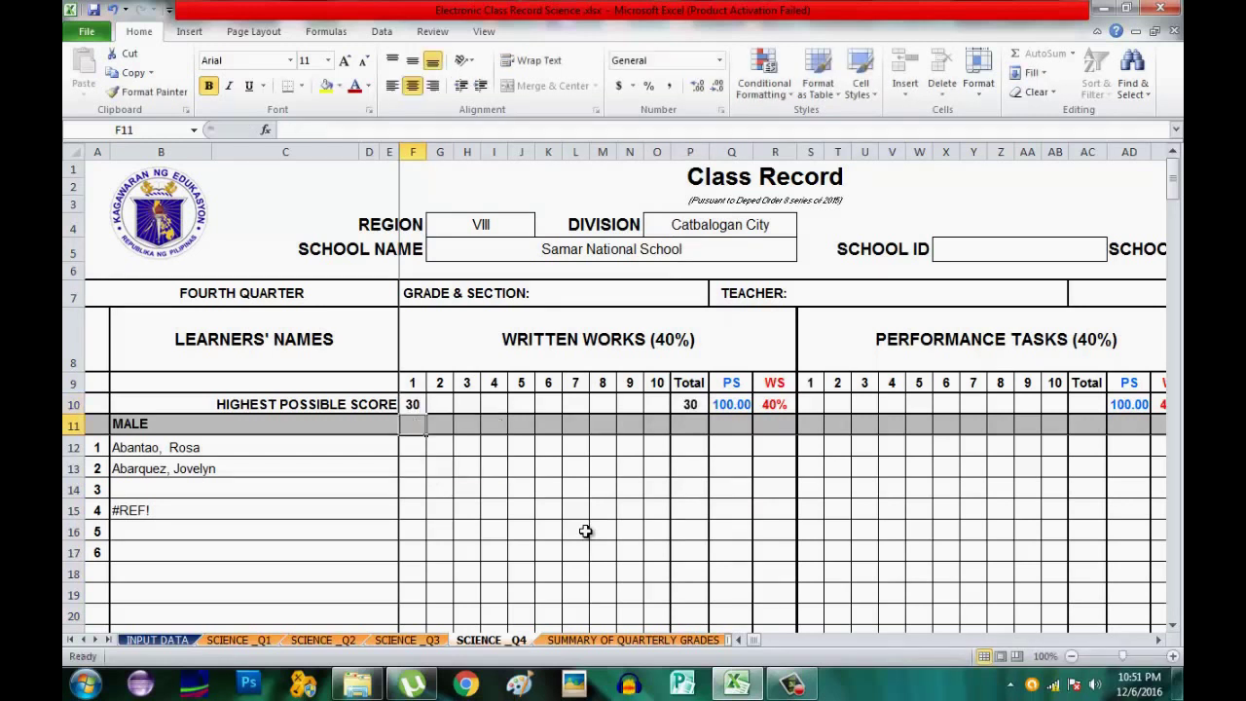
key(Return)
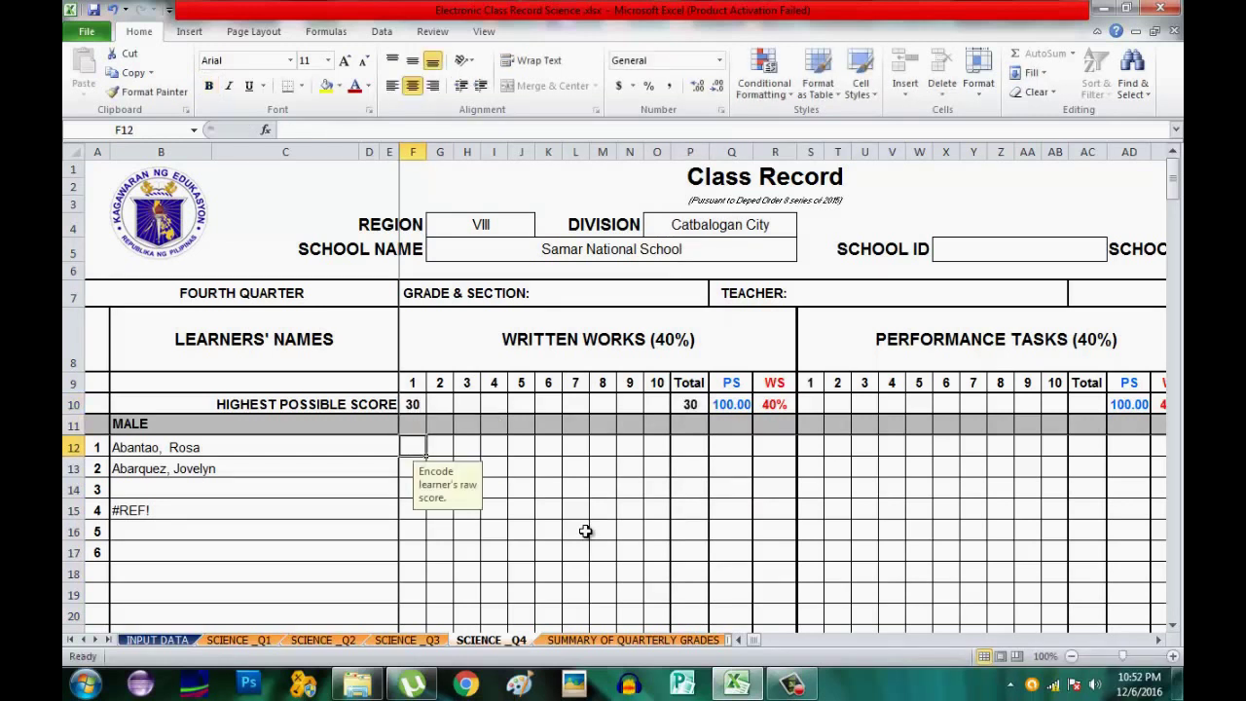
text(29)
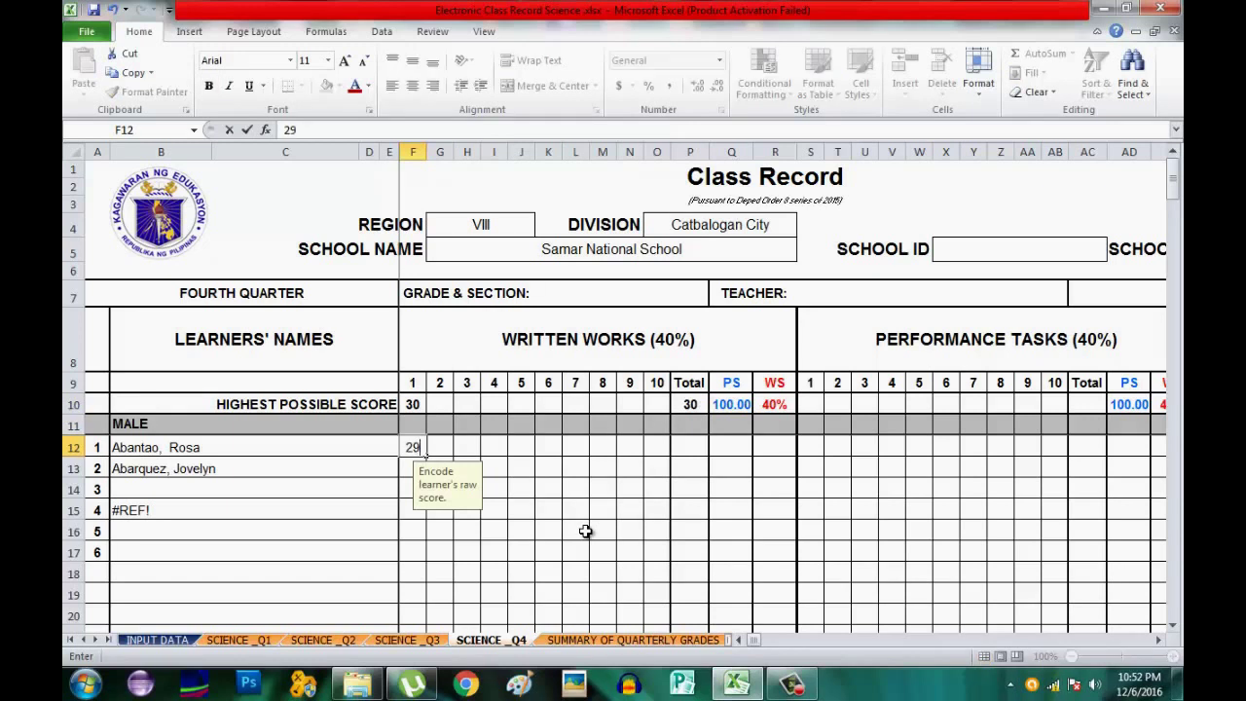
key(Return)
text(2)
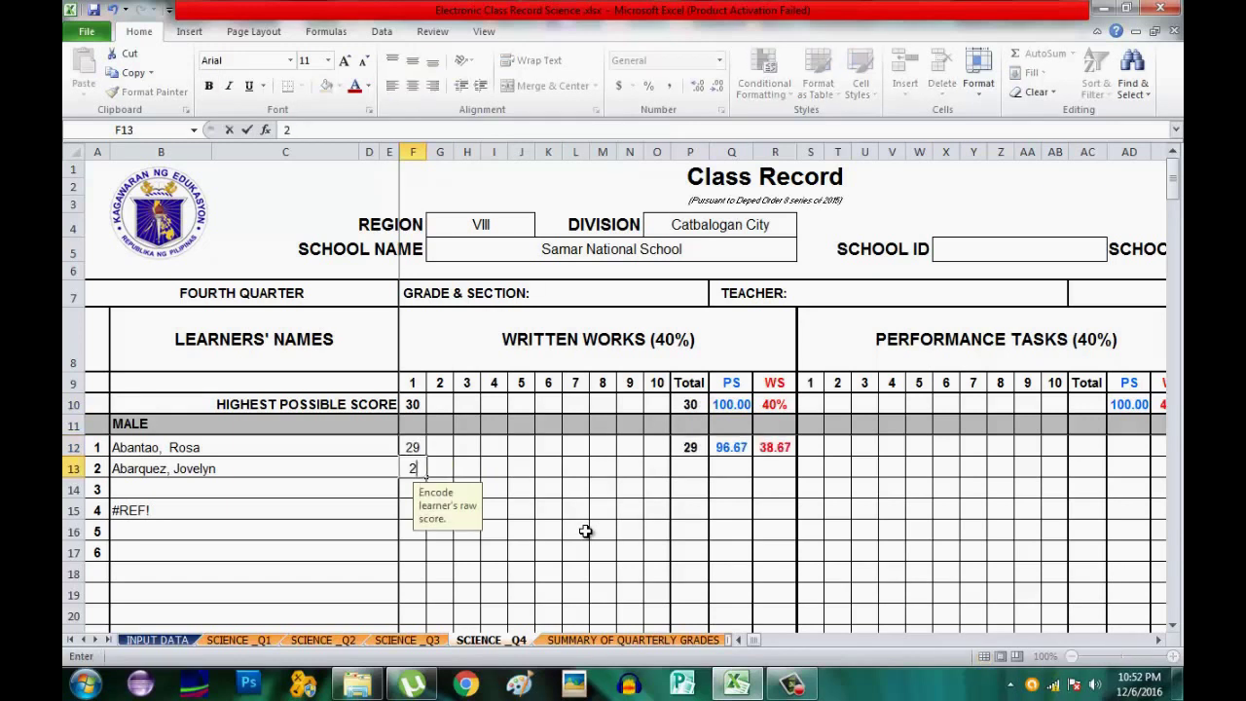
text(6)
key(Tab)
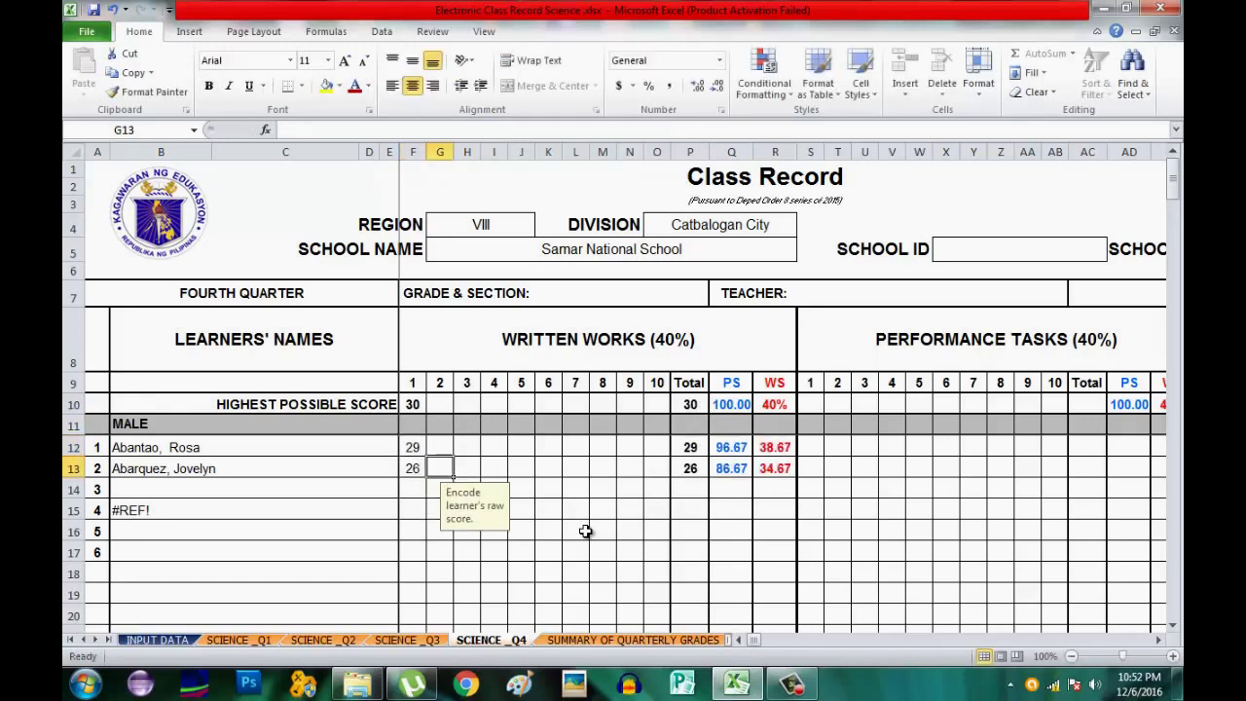
click(1155, 639)
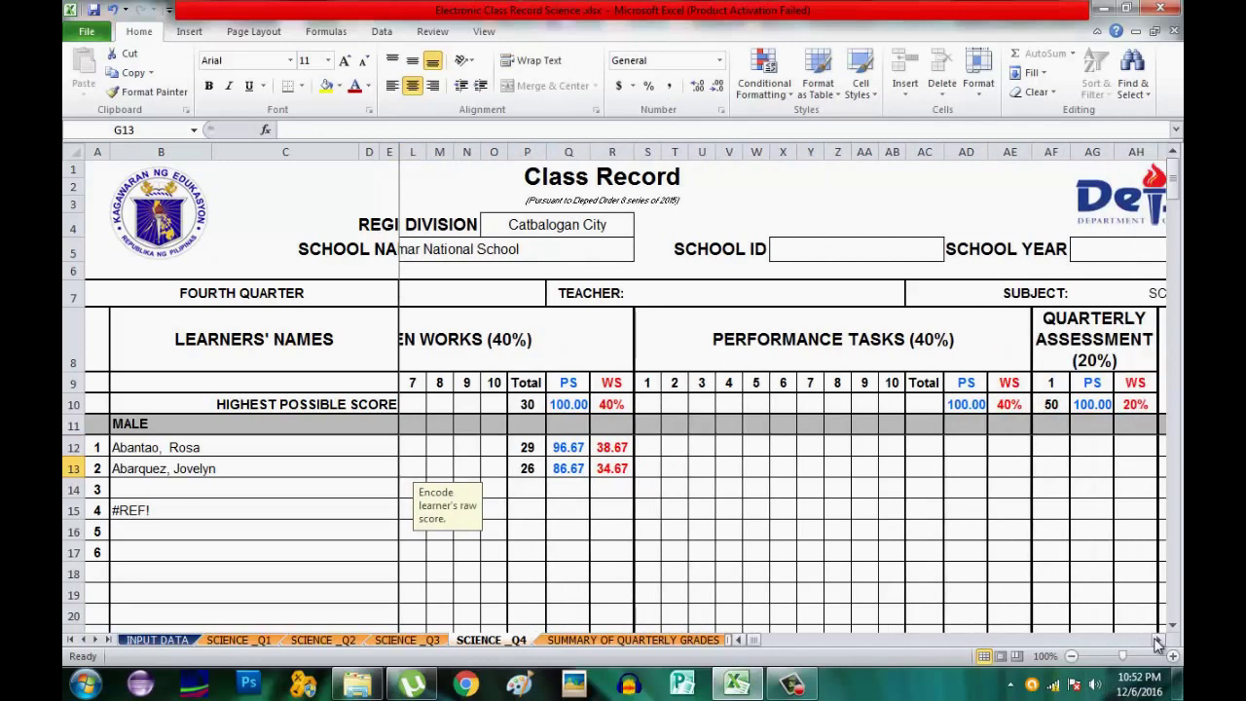
Give performance task 1 a highest score of 30 and learner scores 27 and 24.
click(1155, 639)
click(613, 403)
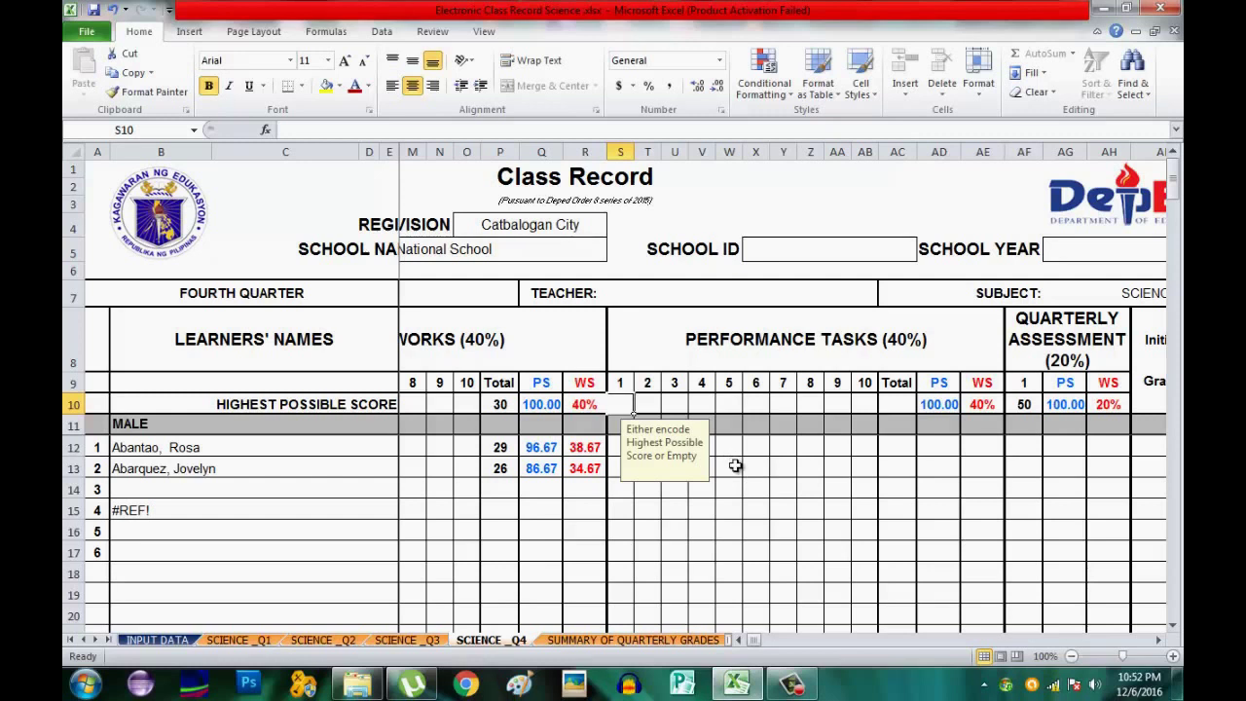
text(30)
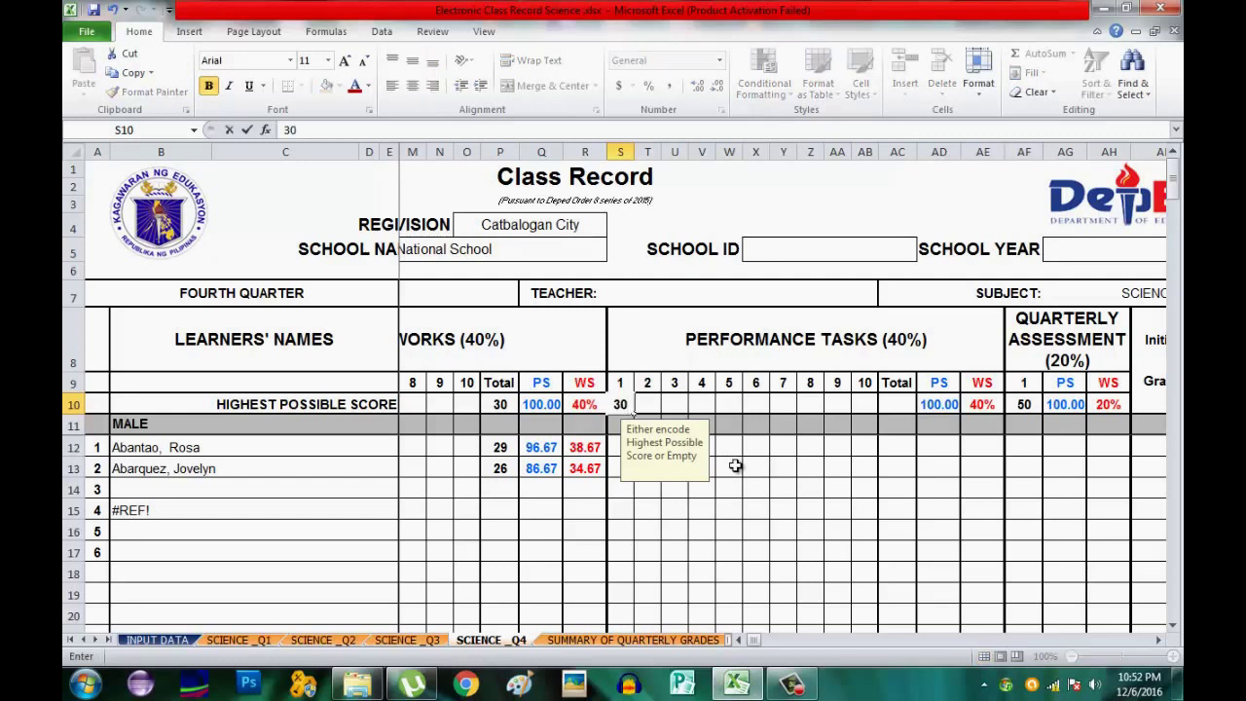
key(Return)
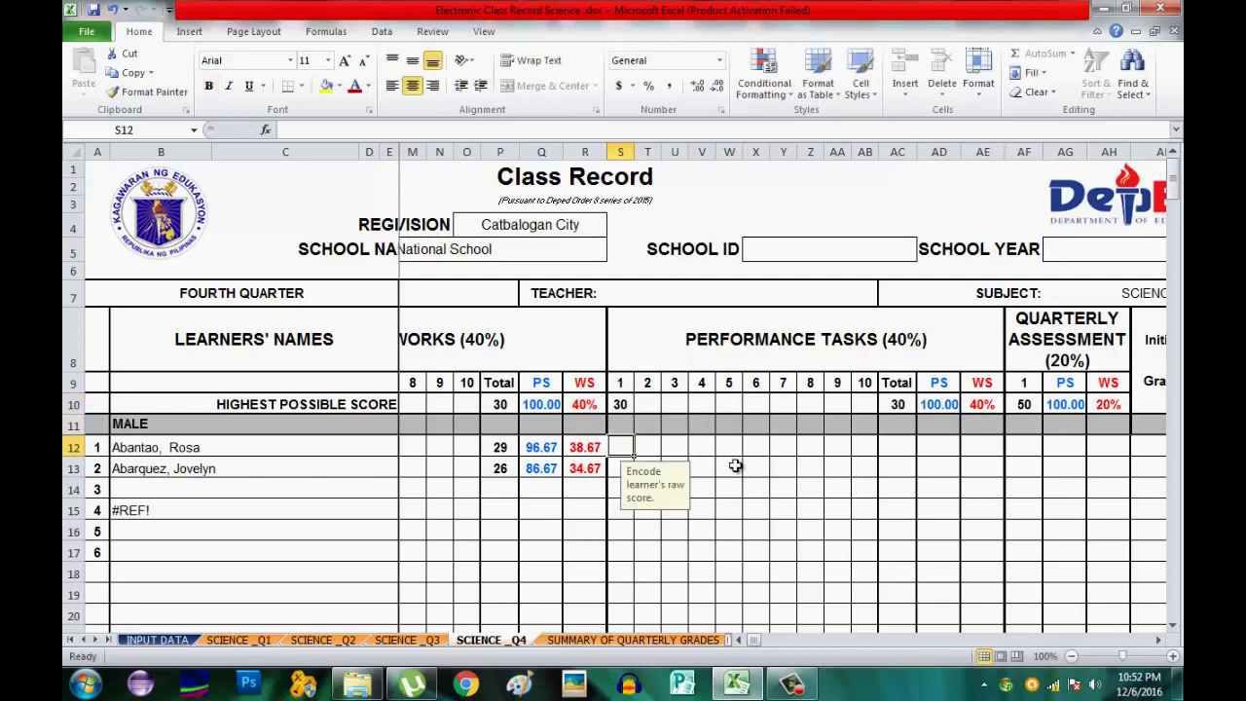
text(27)
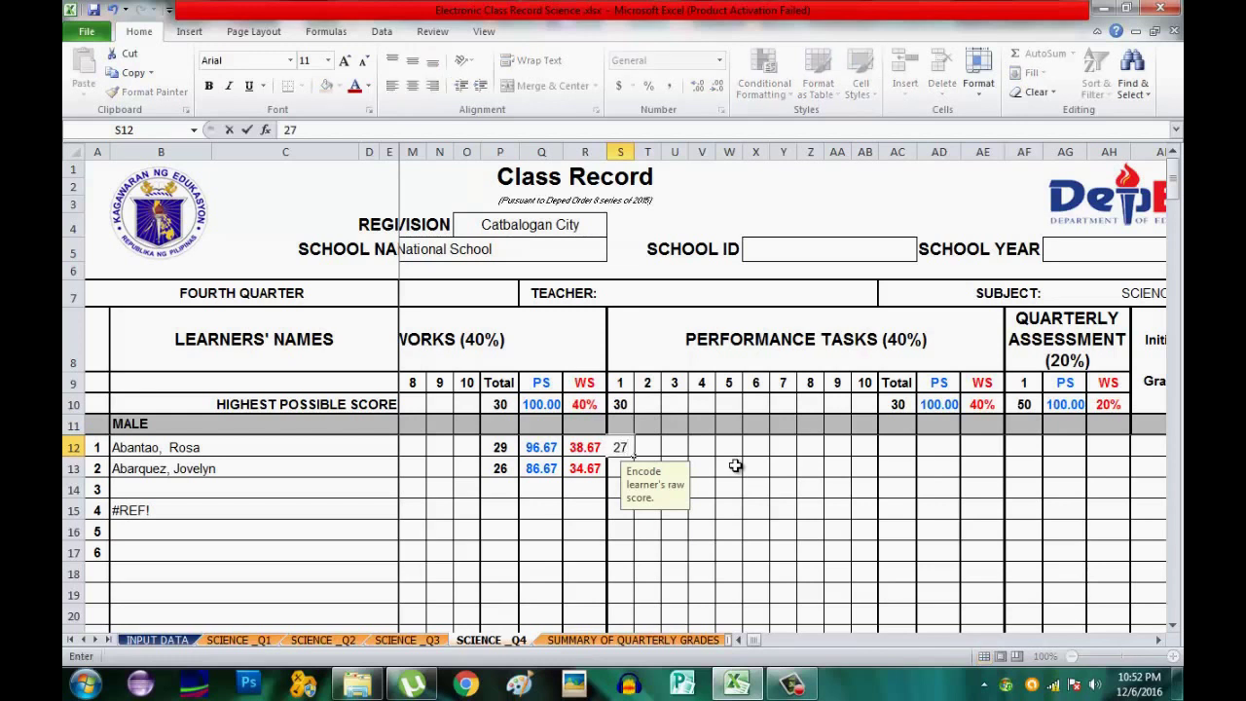
key(Return)
text(24)
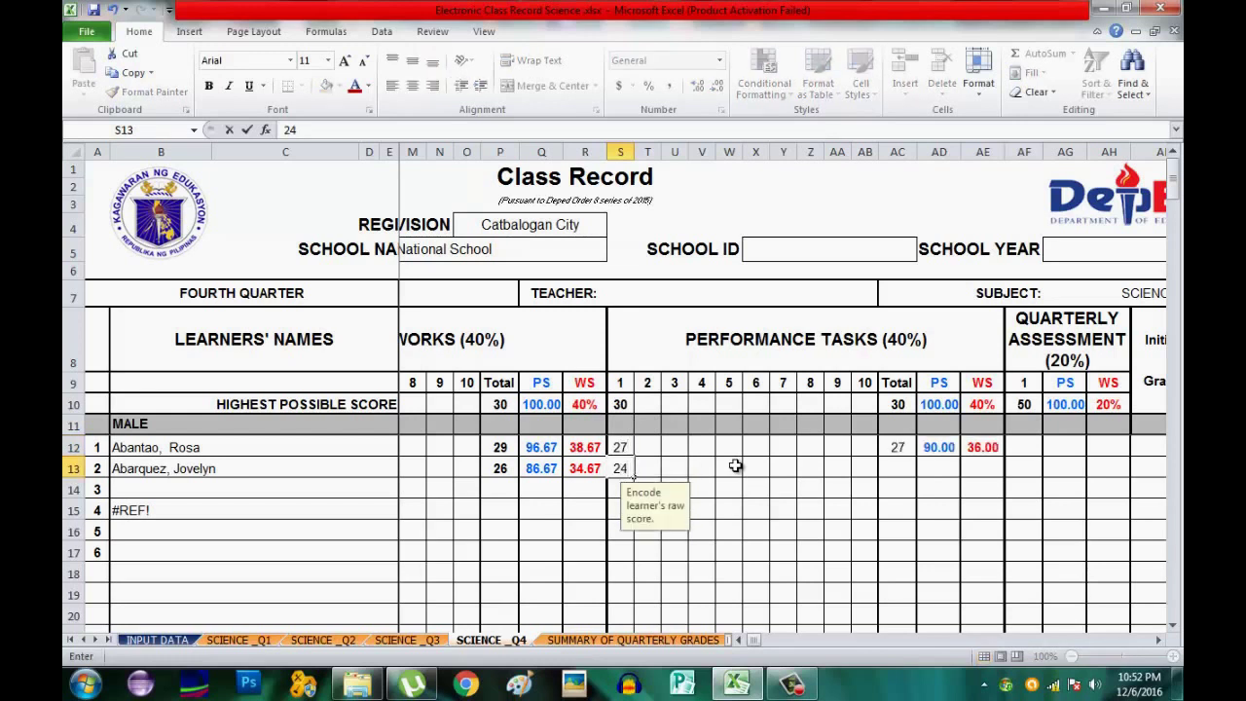
key(Tab)
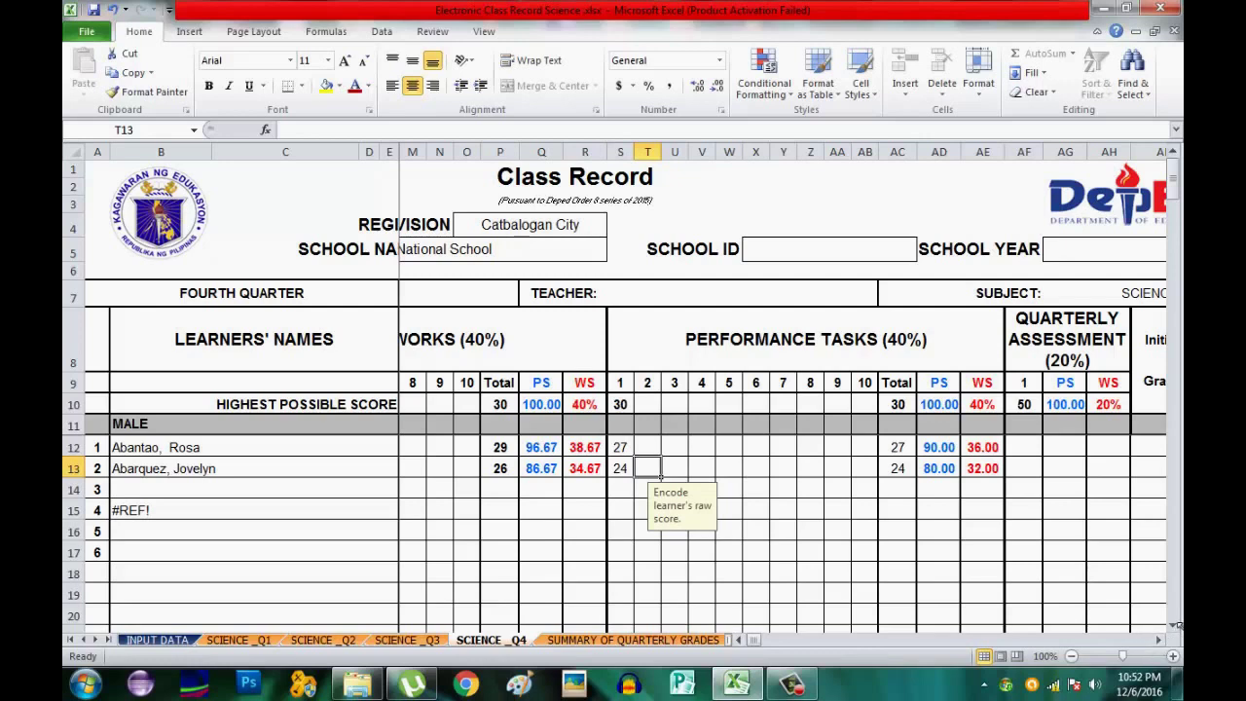
Scroll right to the quarterly assessment columns and select the first learner's score cell AF12.
click(1160, 639)
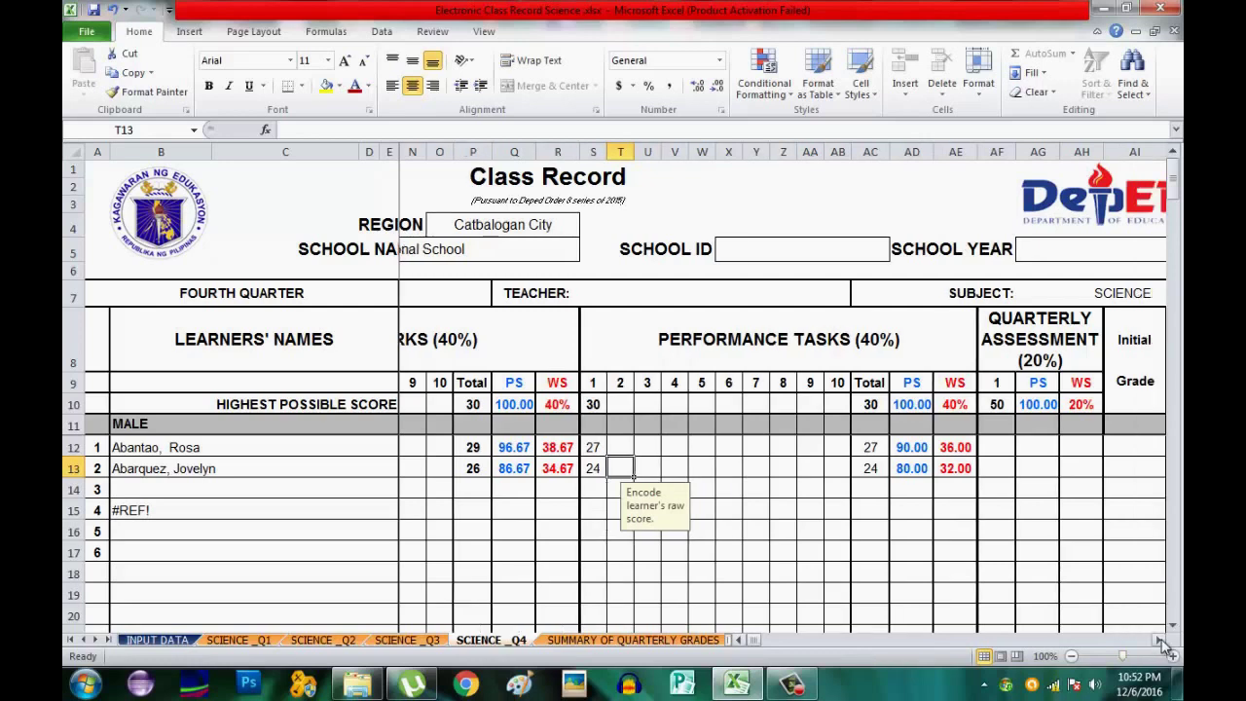
click(1160, 639)
click(1160, 640)
click(1160, 639)
click(1160, 639)
click(1160, 639)
click(1160, 639)
click(1160, 639)
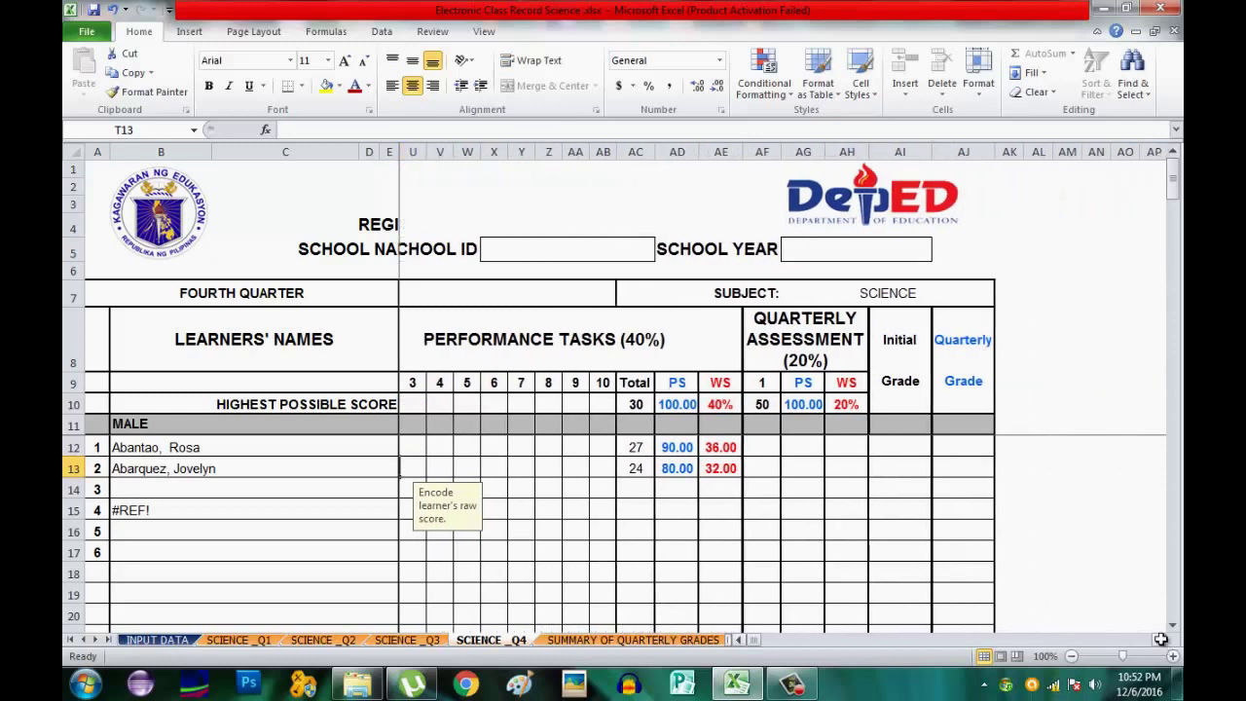
click(755, 443)
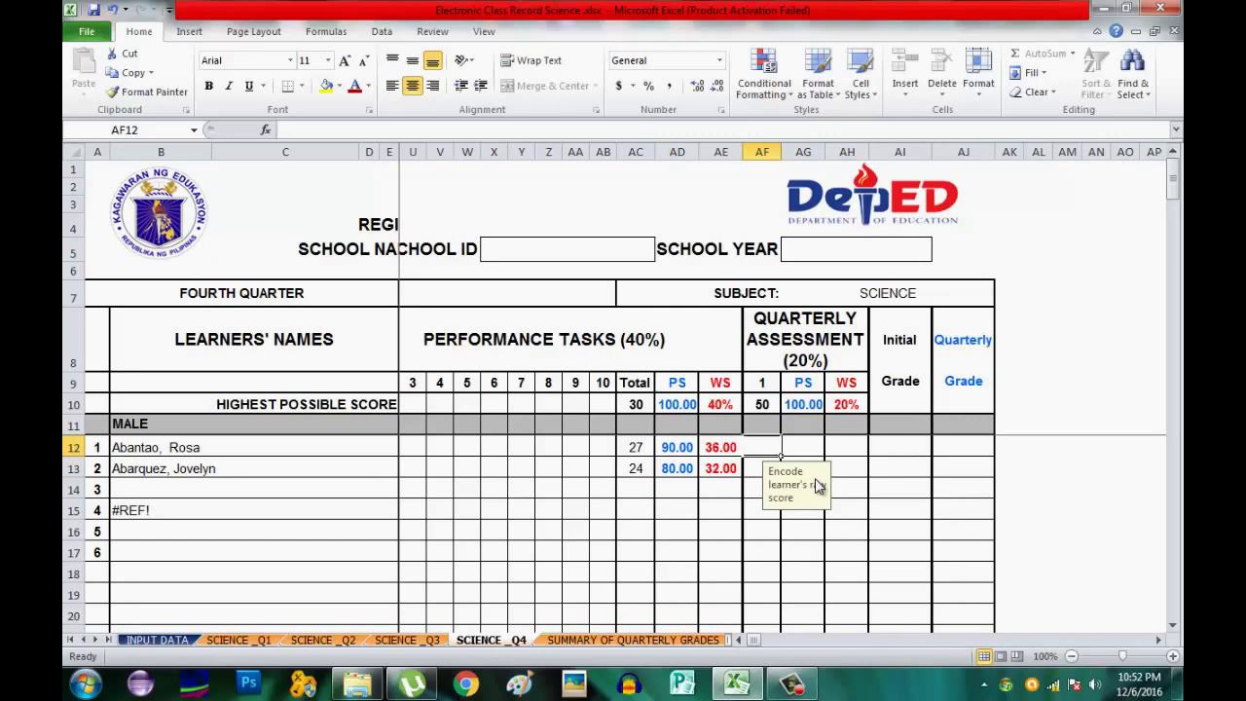
Record Q4 quarterly assessment scores 40 and 36, giving quarterly grades 94 and 88.
text(40)
key(Return)
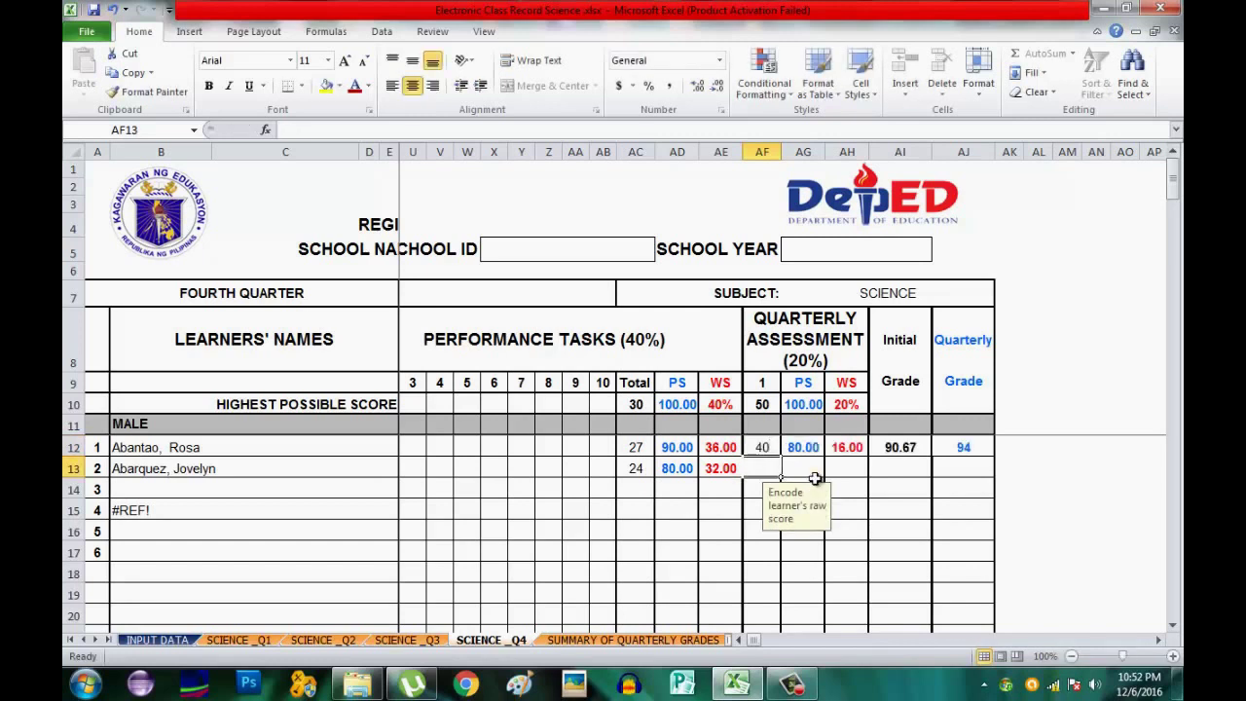
text(36)
click(815, 477)
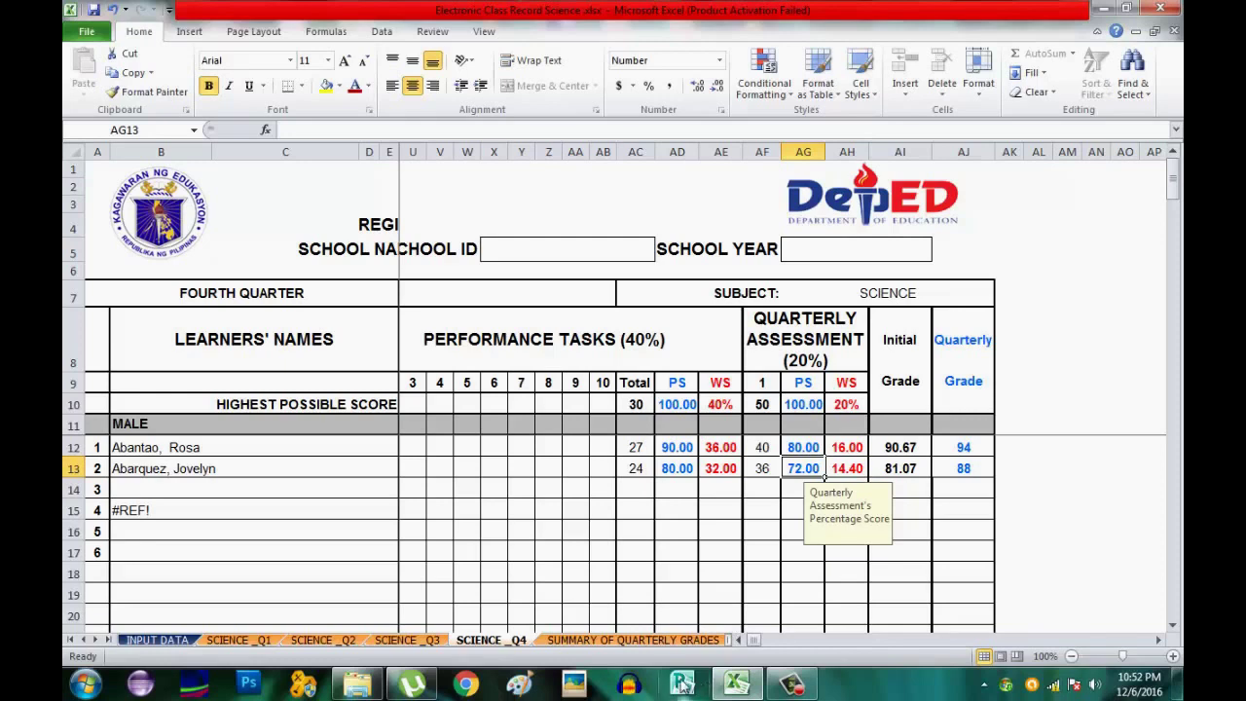
click(647, 641)
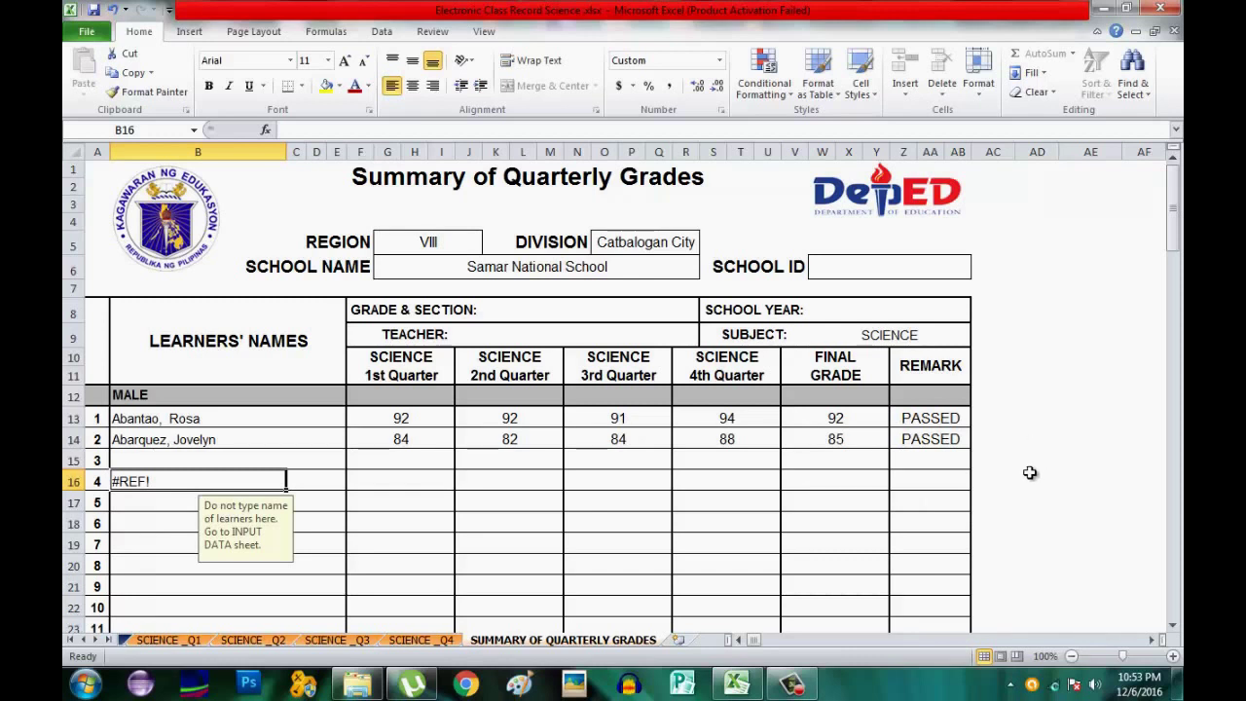
Select cell AD15 beside the summary table showing final grades 92 and 85.
click(1027, 461)
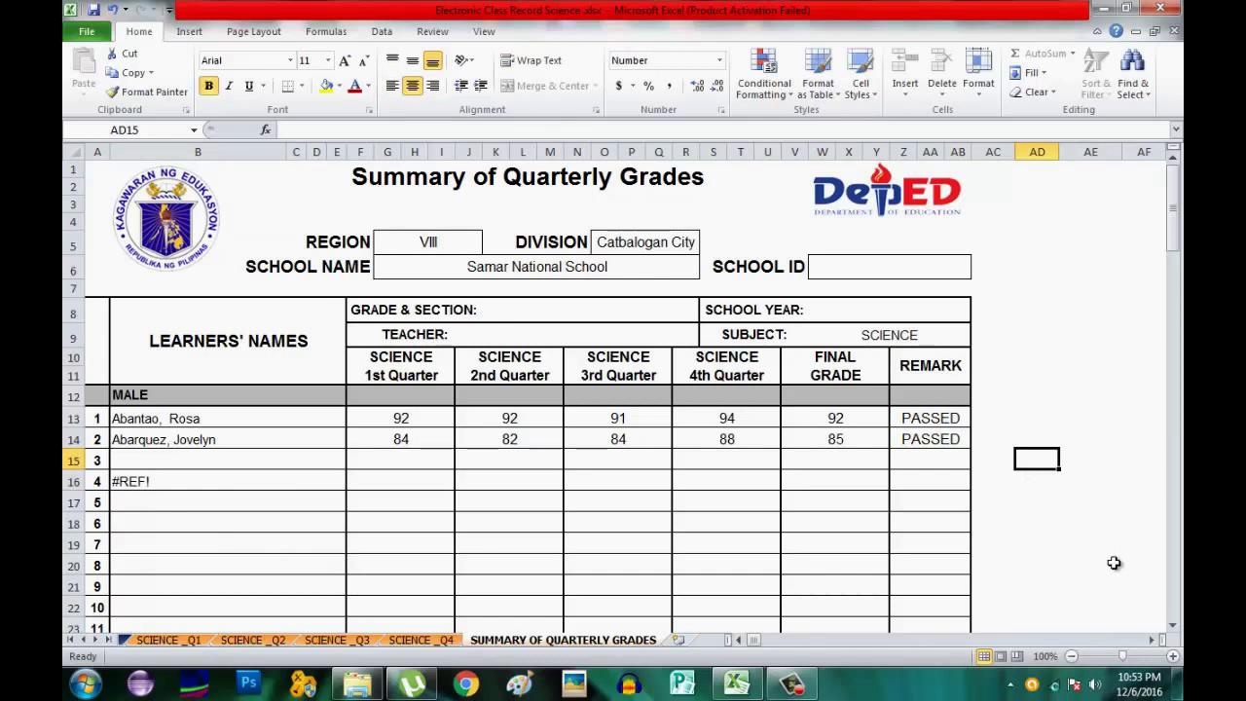
Enter the blog address elshareitforfree.blogspot.com in cell AD15.
text(el)
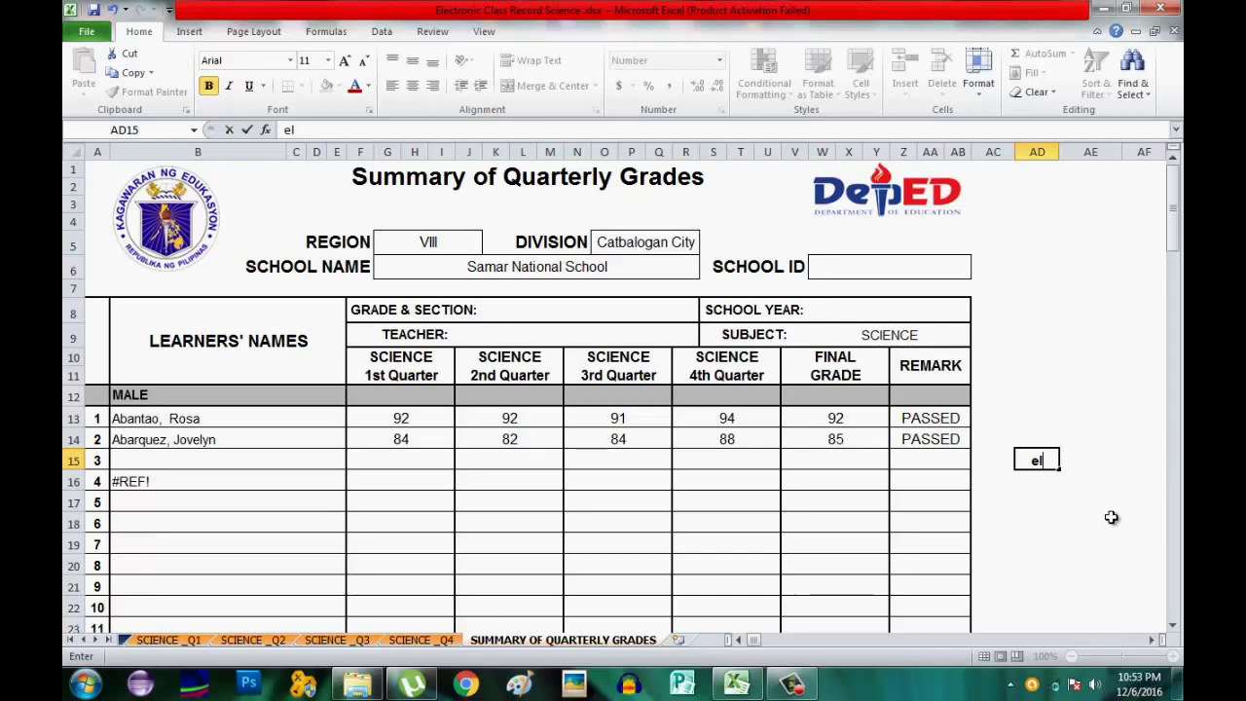
text(share)
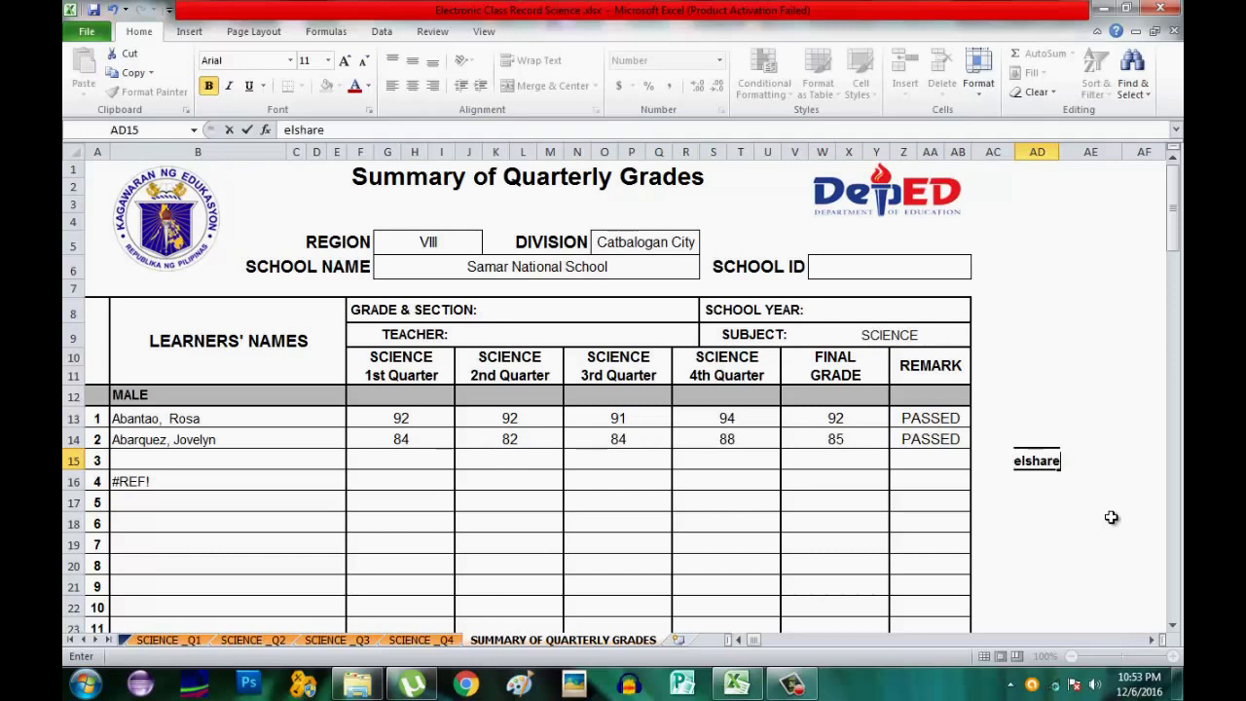
text(itforfree)
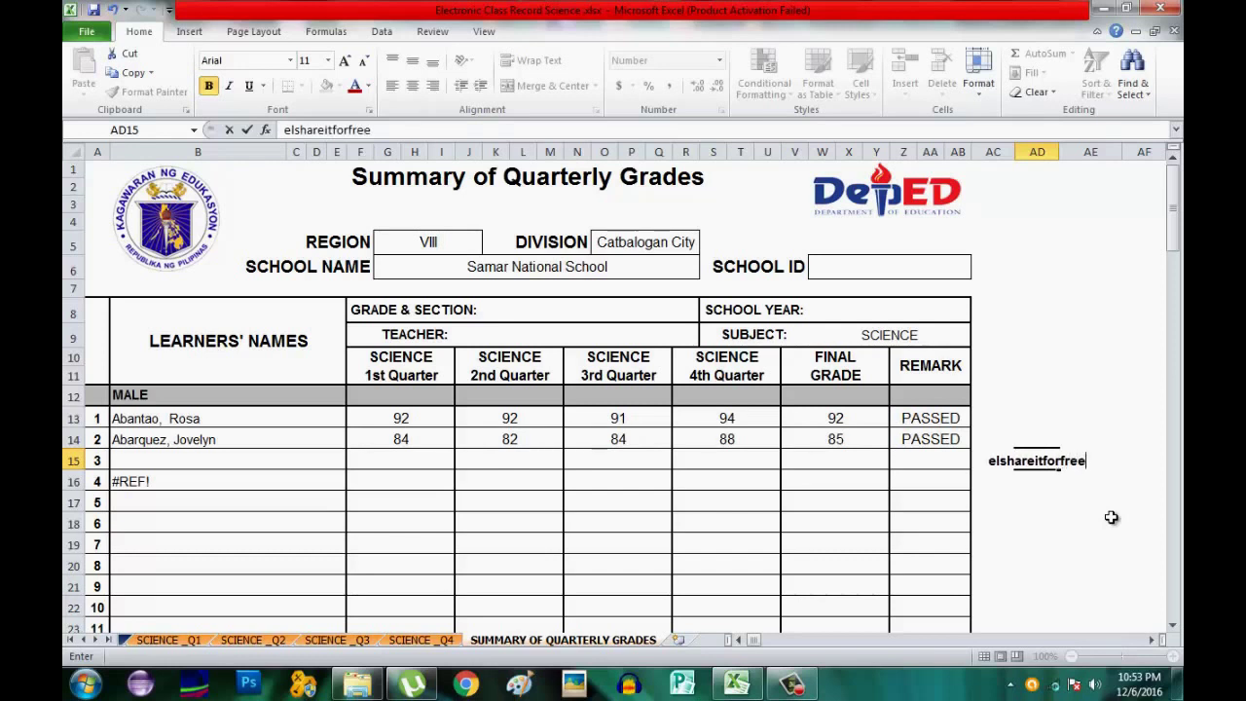
text(.b;)
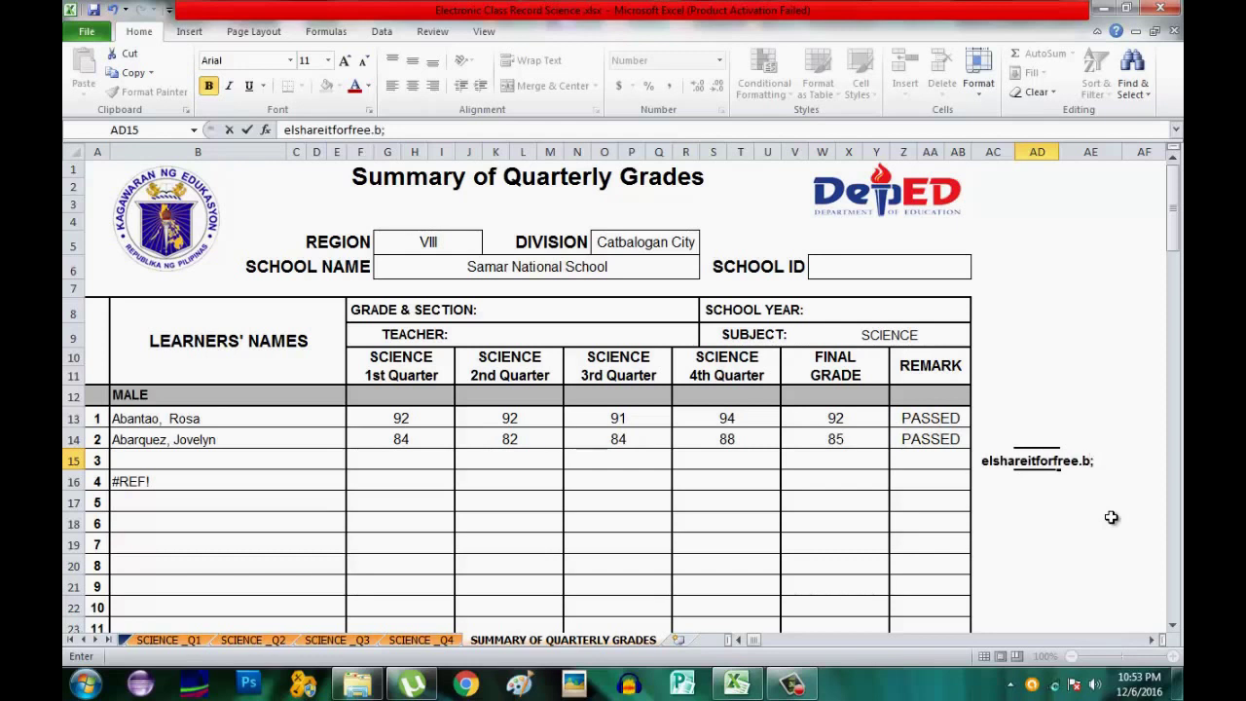
key(BackSpace)
text(logspo)
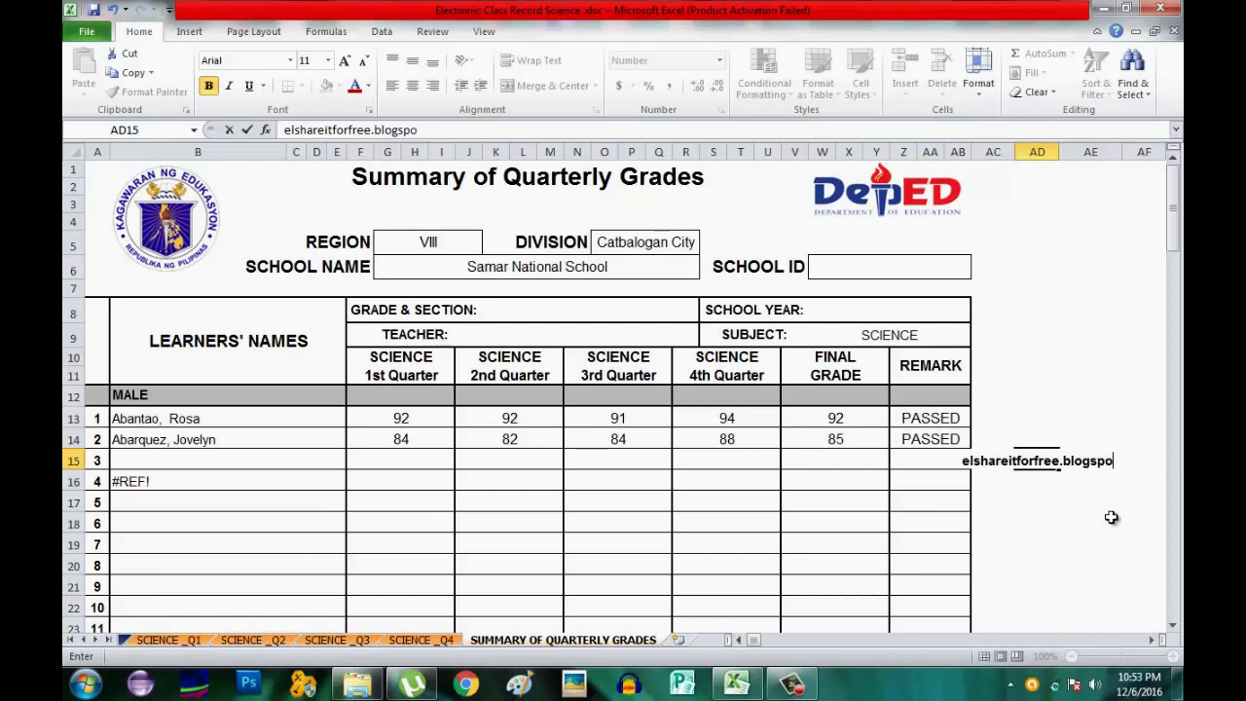
text(t.com)
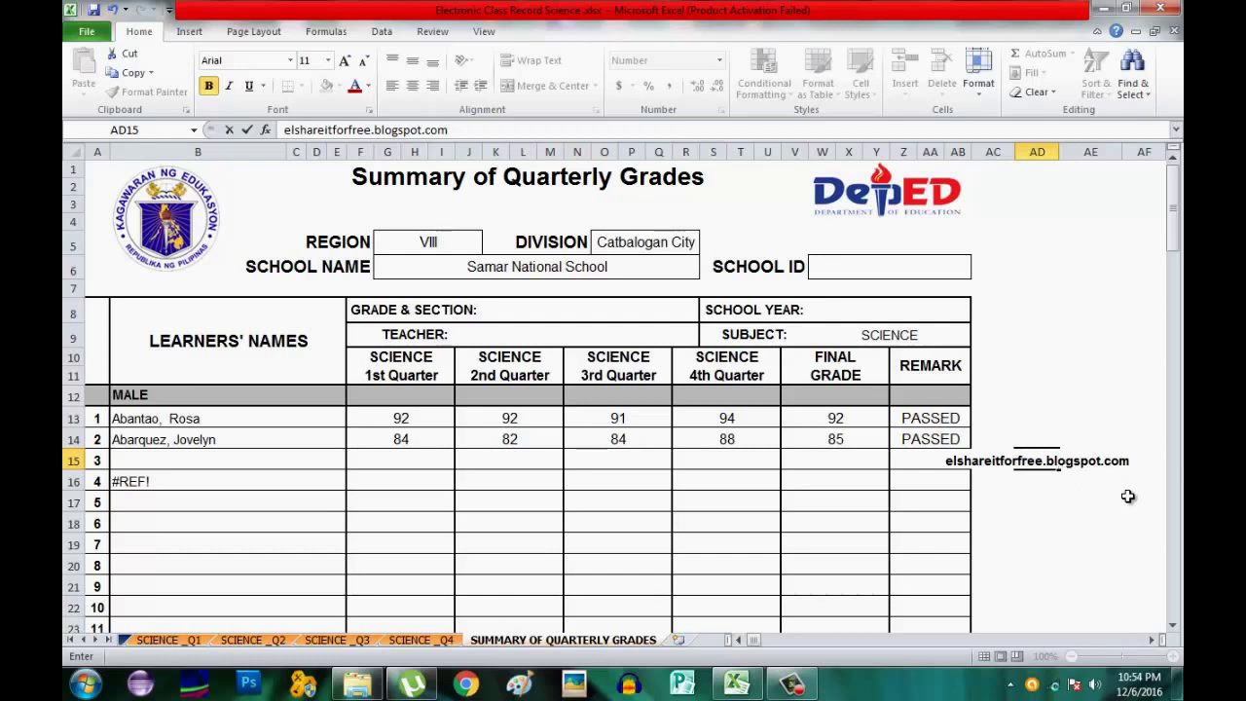
click(1074, 495)
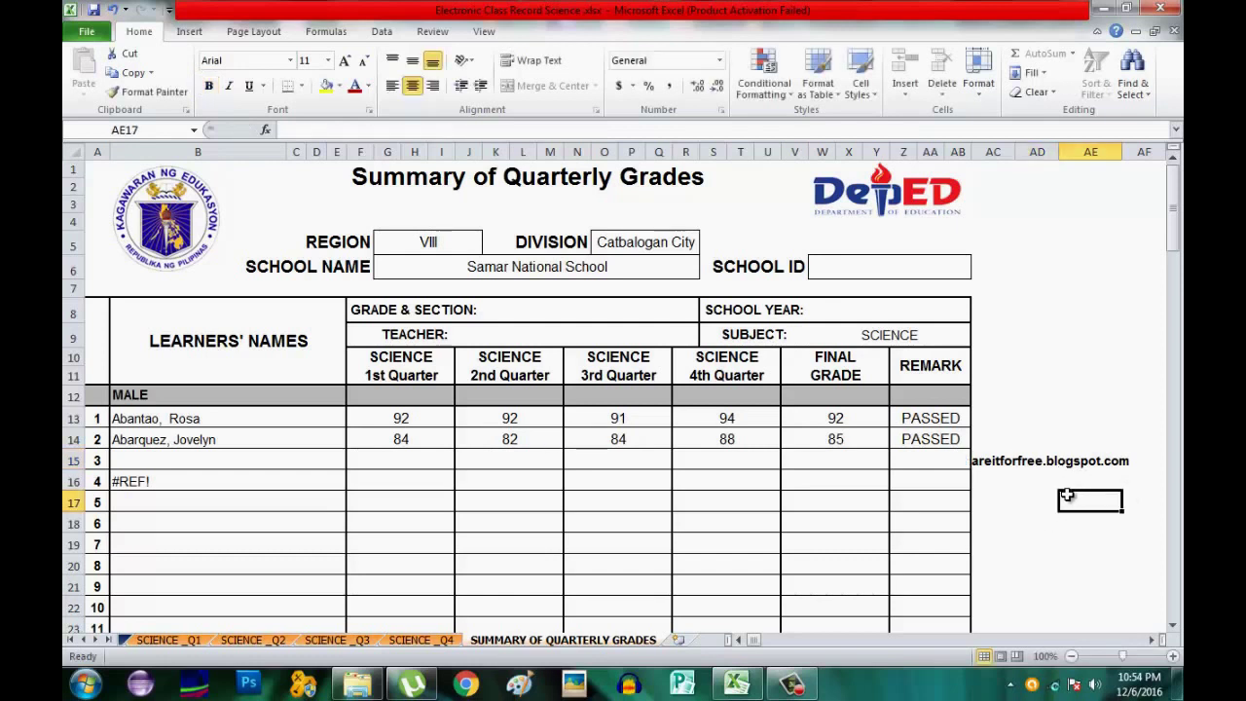
Center the blog address across cells AC15 to AH15.
click(1049, 458)
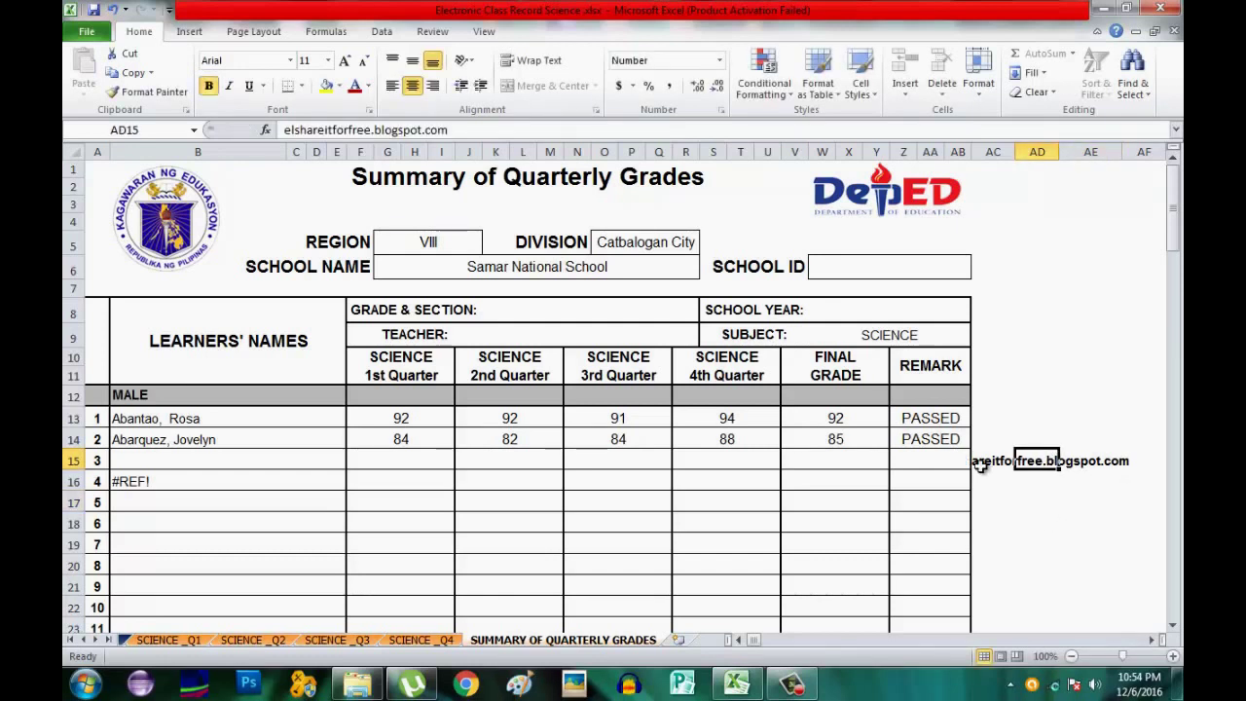
click(983, 464)
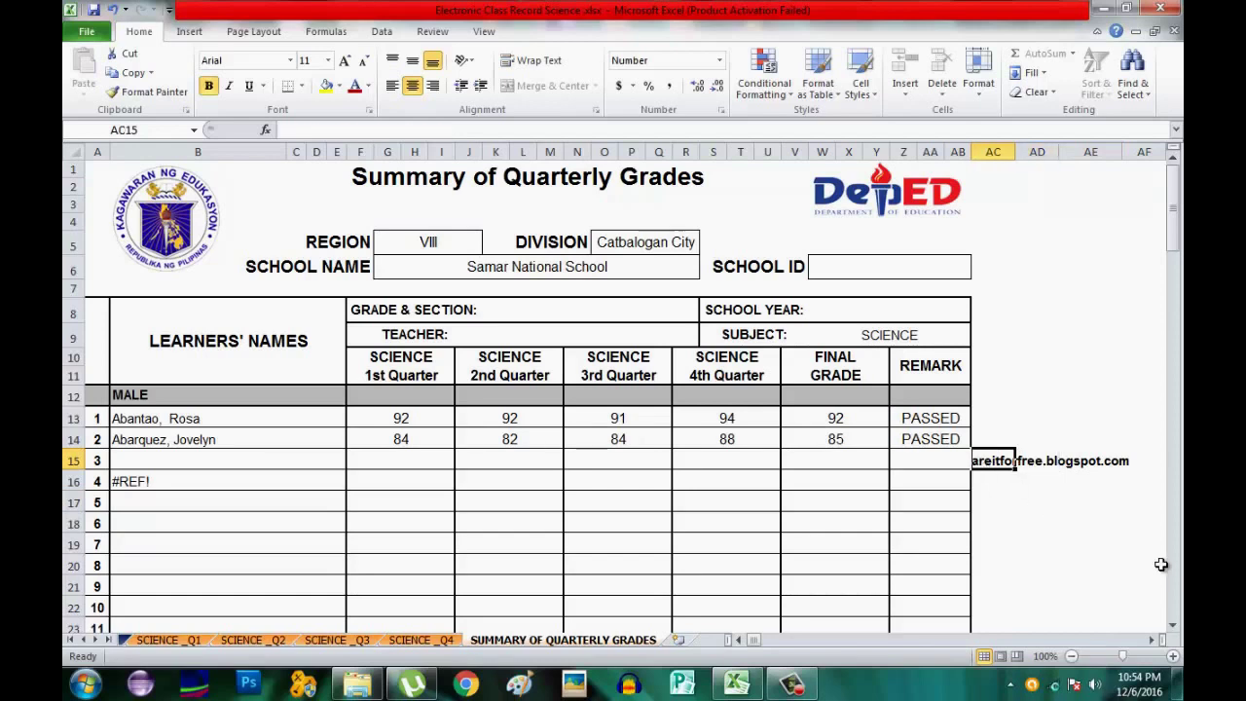
key(shift+Right)
key(shift+Right)
key(shift+Right)
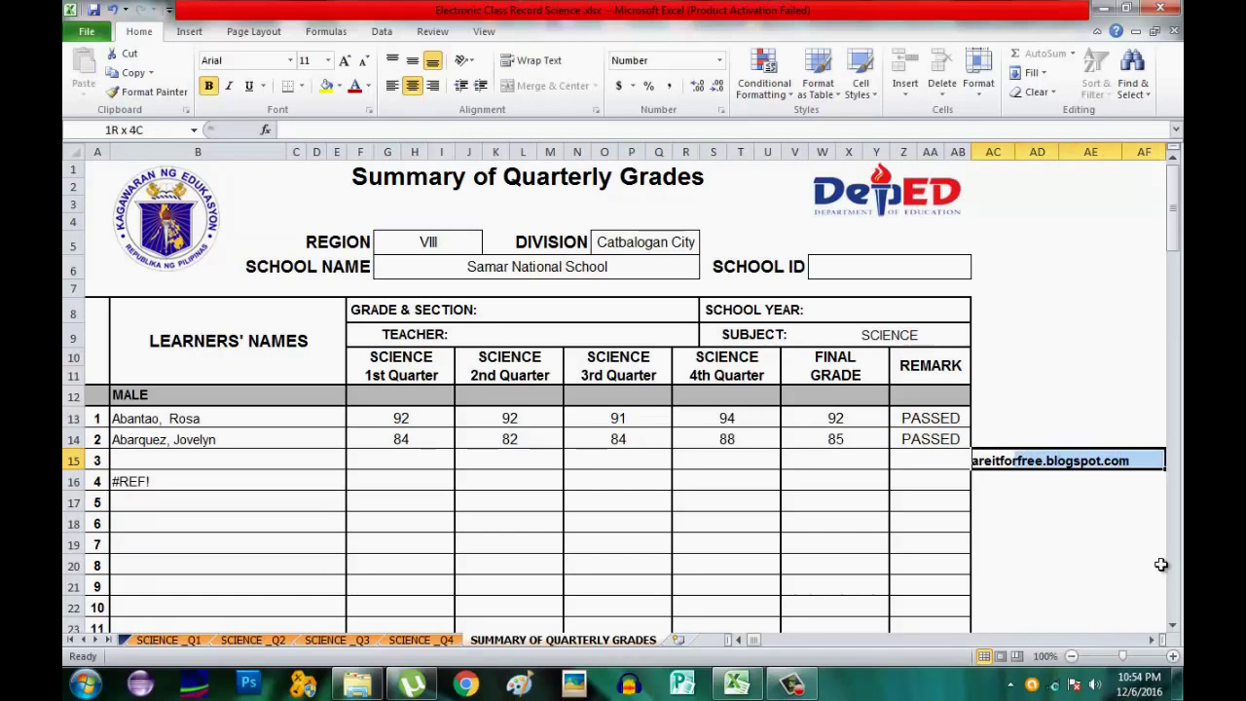
key(shift+Right)
key(shift+Right)
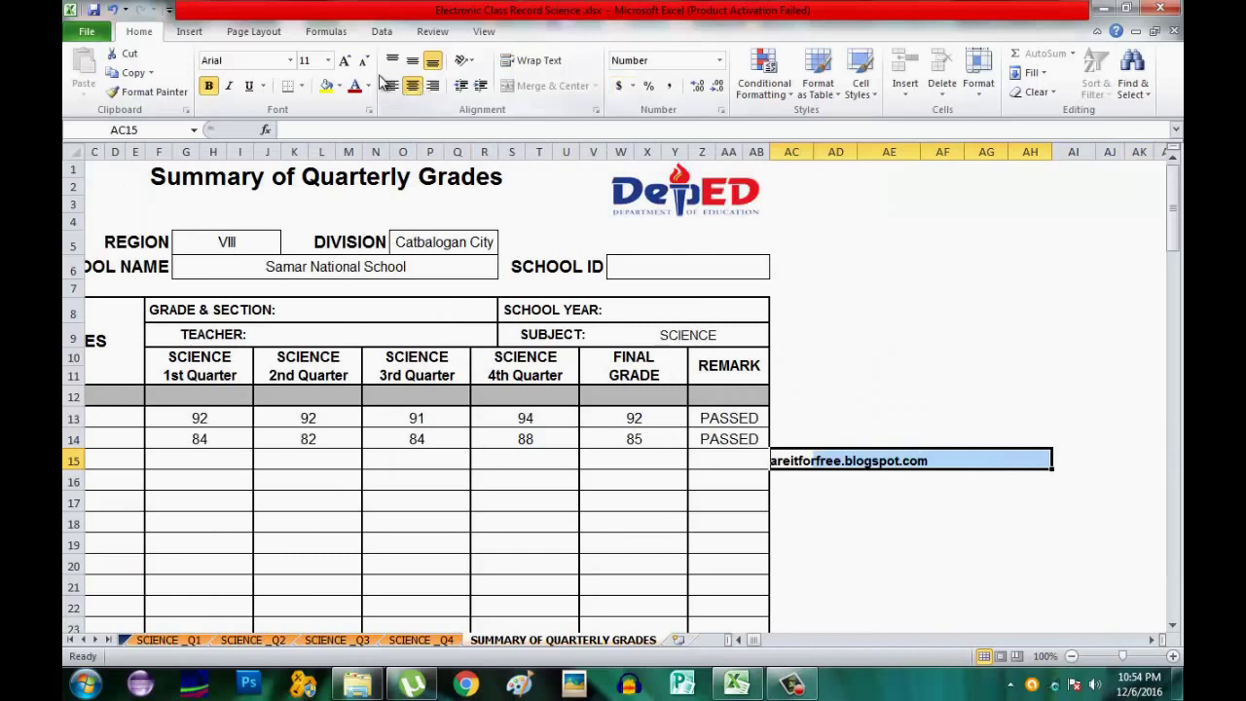
click(414, 87)
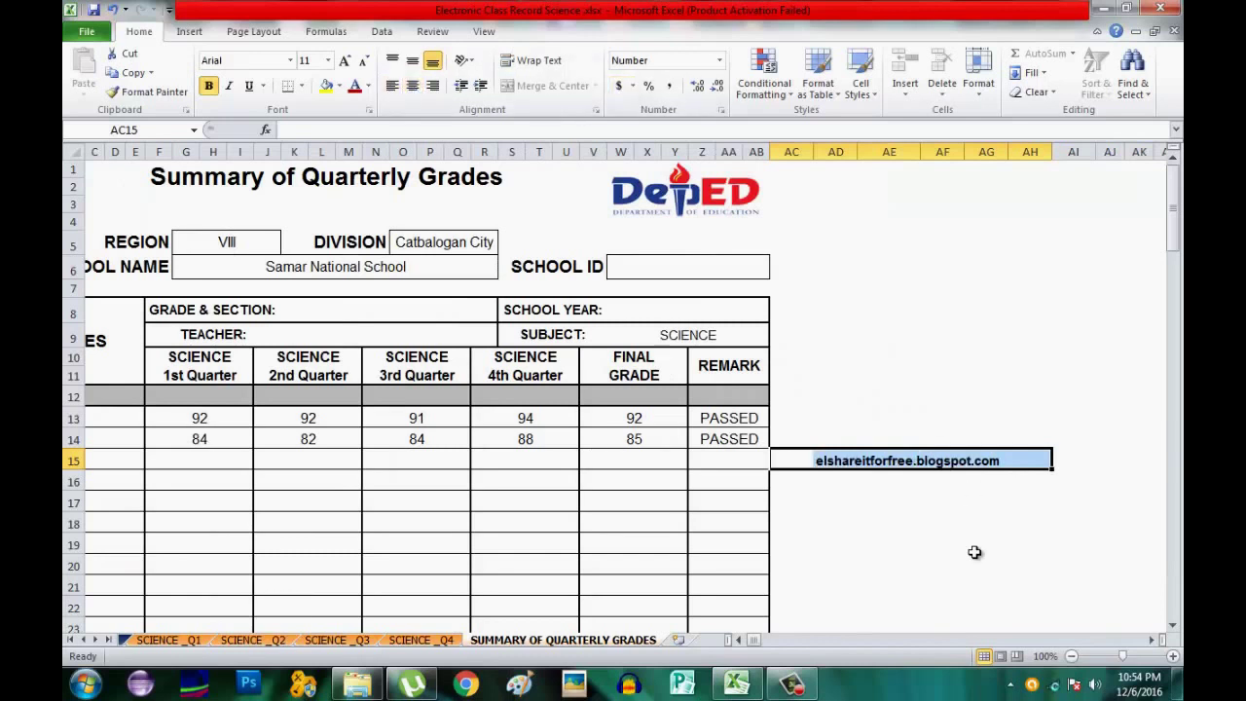
click(905, 501)
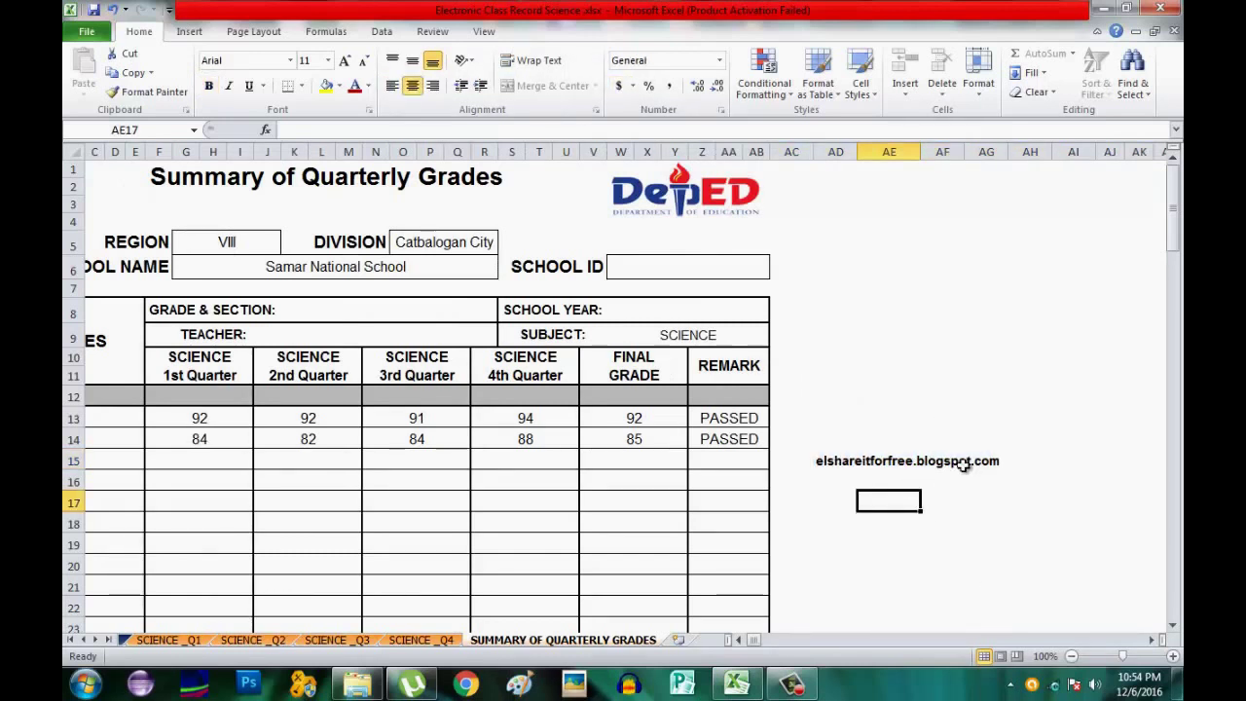